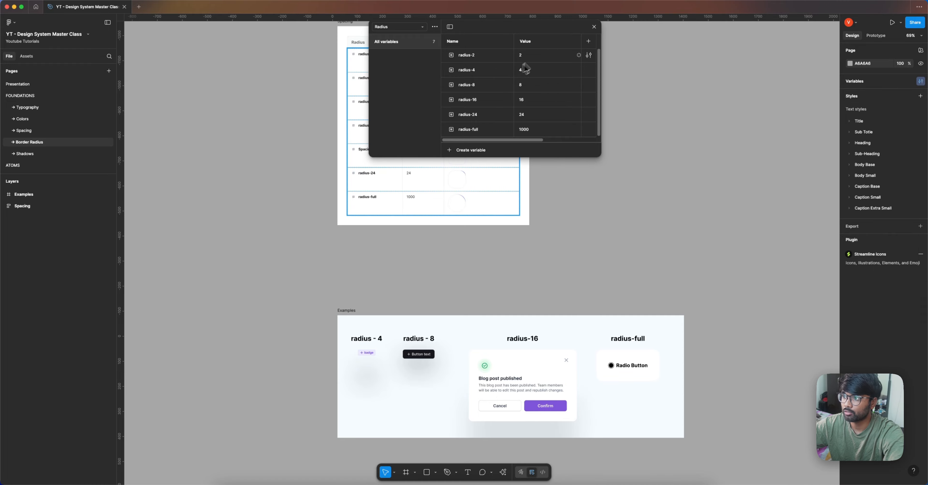
- Close the radius variables window and open the Shadows page
left_click(594, 26)
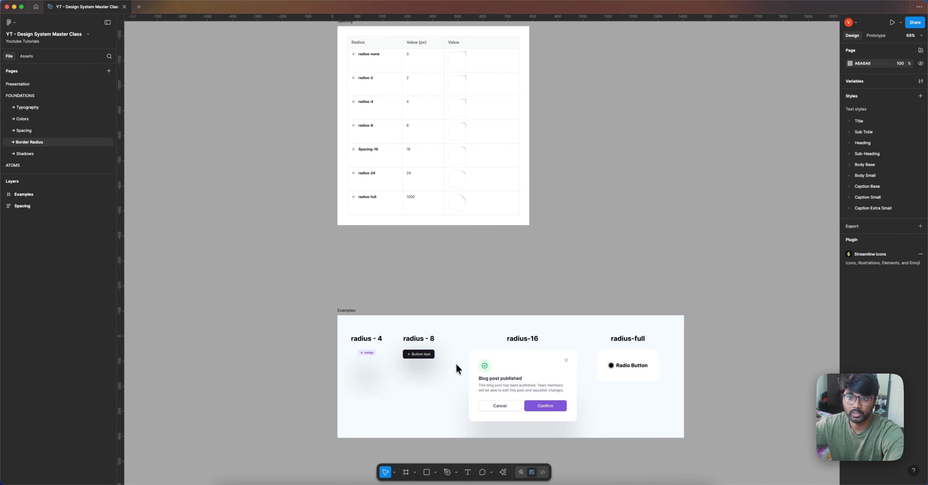
left_click(31, 155)
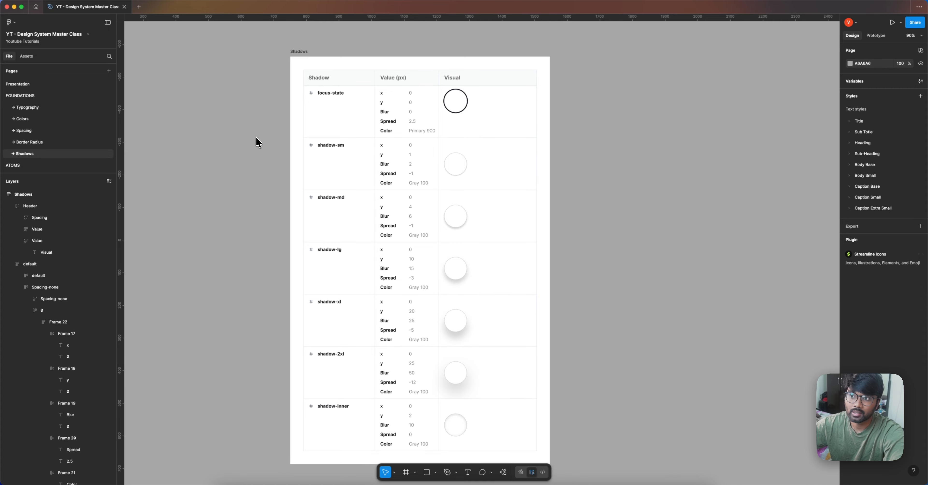
scroll(259, 142, "down", 1)
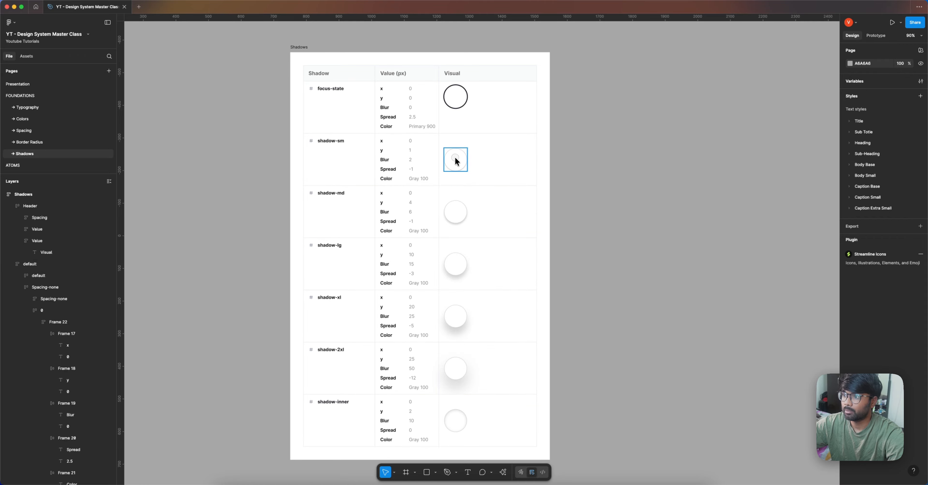
- Place a copy of the shadow-sm swatch on the empty canvas beside the Shadows table and remove its drop shadow
left_click_drag(456, 160, 641, 140)
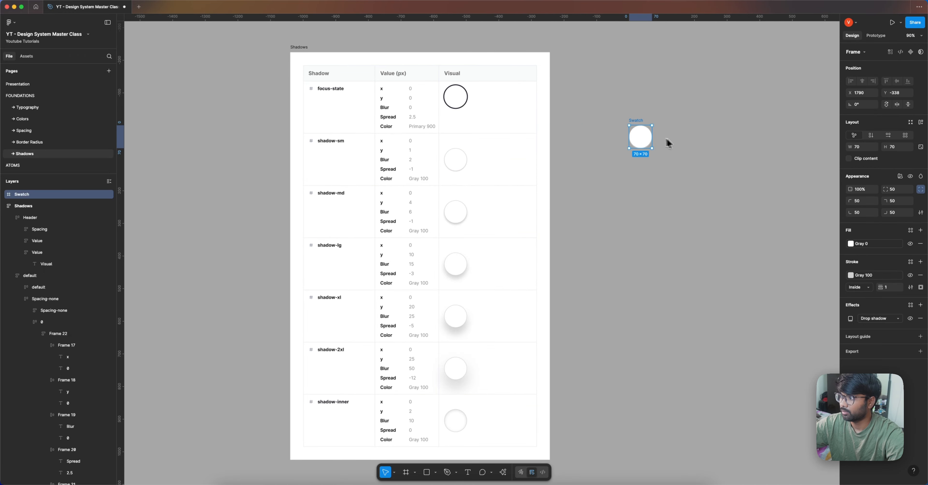
scroll(692, 143, "up", 5)
left_click(921, 318)
scroll(810, 225, "up", 4)
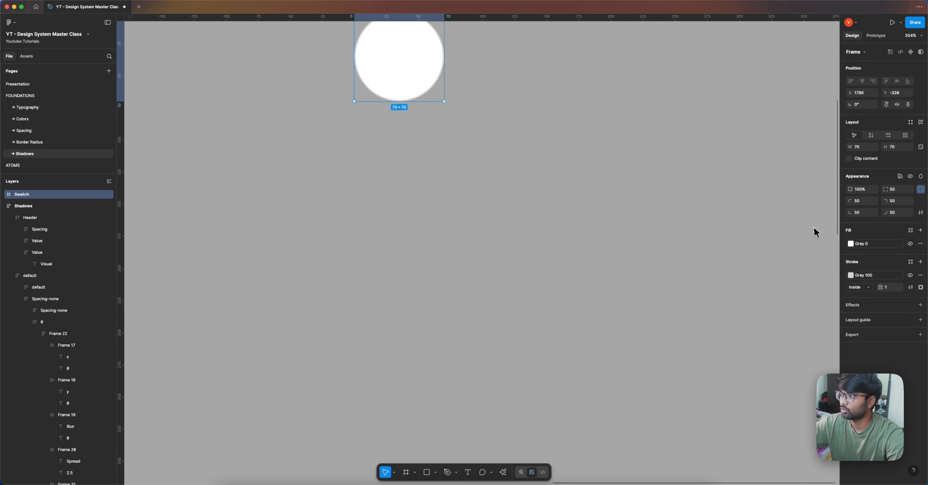
scroll(568, 149, "up", 5)
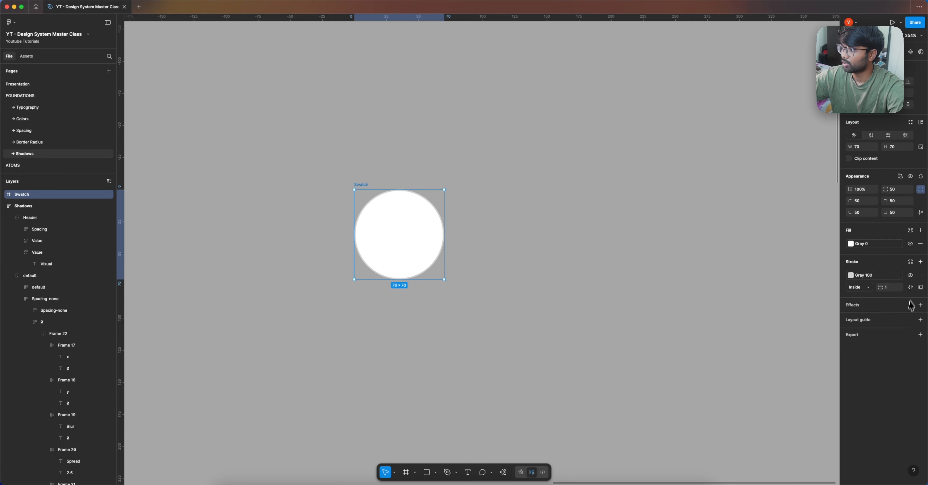
- Add a drop shadow to the copied swatch with a Y offset of 10 and a blur of 100
left_click(920, 304)
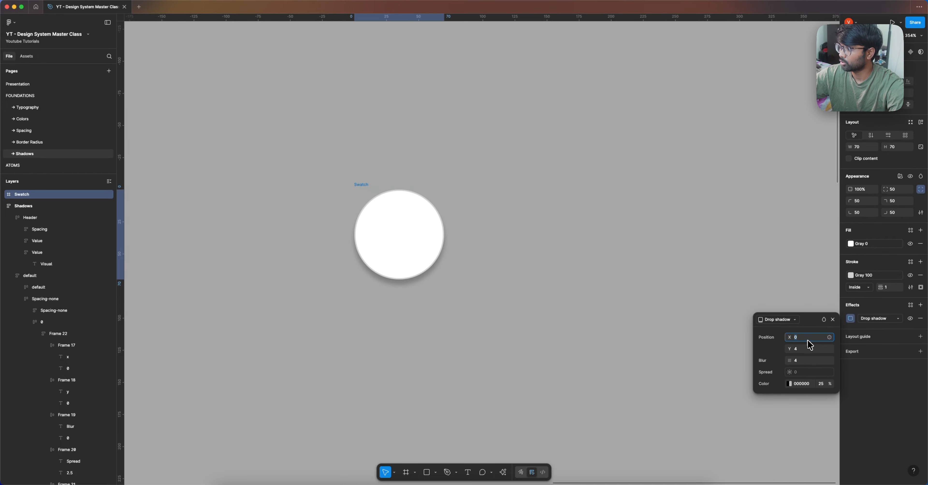
left_click(800, 350)
type("10")
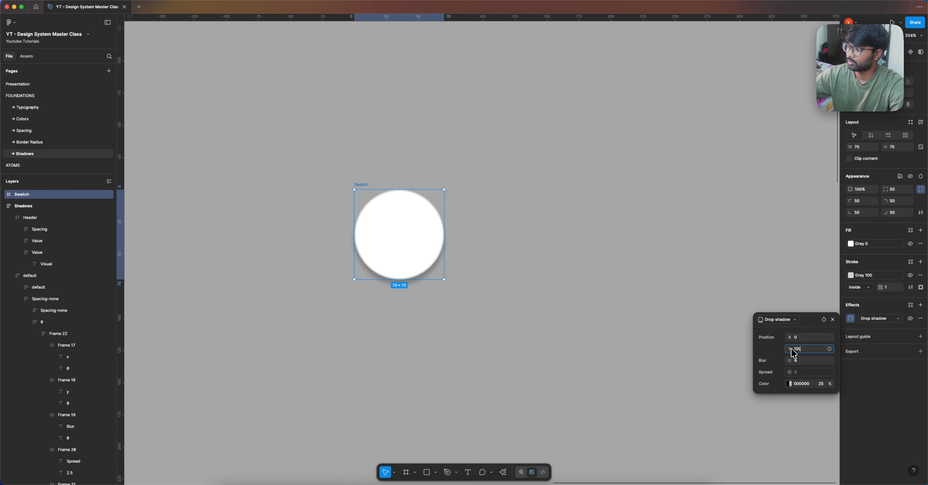
left_click(798, 363)
type("100")
key("Return")
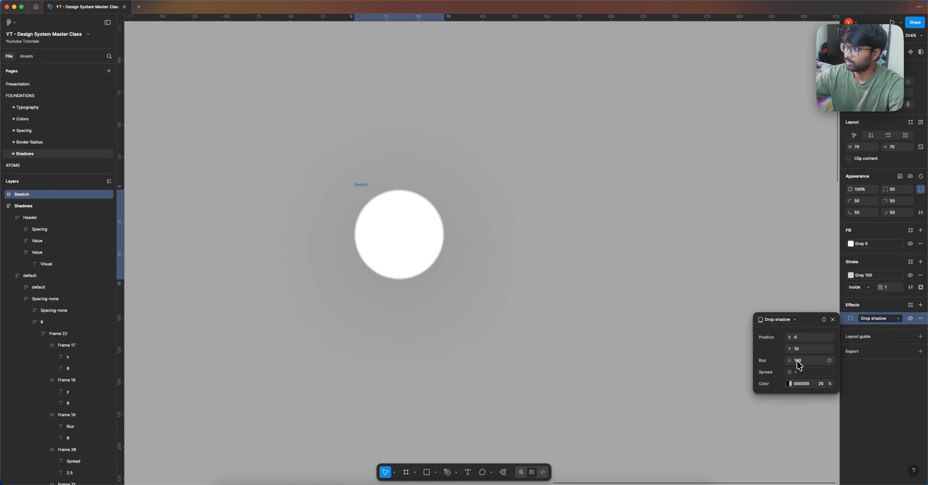
left_click(574, 228)
scroll(548, 190, "down", 5)
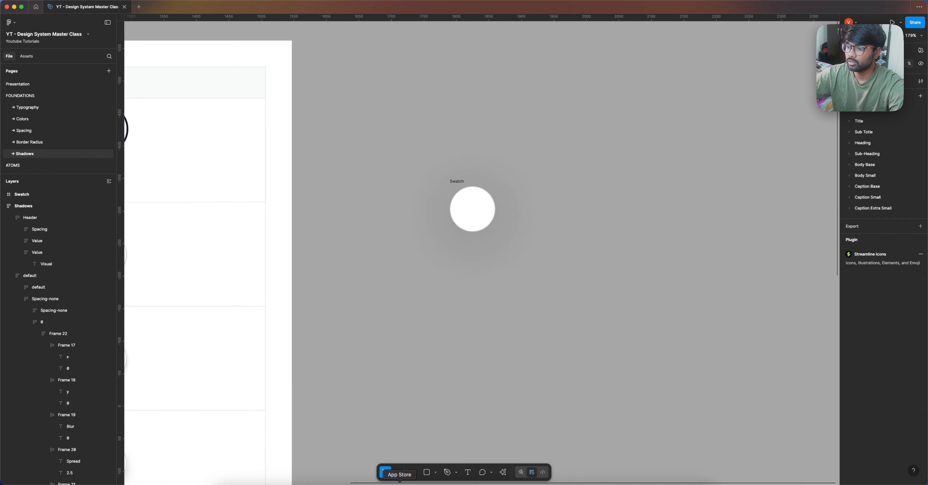
- Draw a white frame about 231 × 198 around the copied swatch so its shadow can be inspected
left_click(406, 472)
left_click_drag(402, 144, 559, 282)
key("shift+2")
scroll(468, 249, "up", 4)
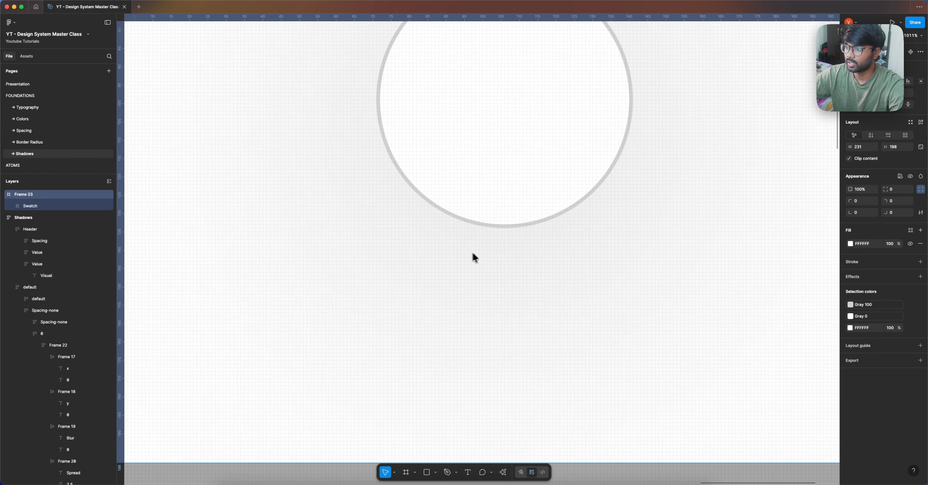
scroll(454, 266, "down", 8)
scroll(454, 271, "down", 2)
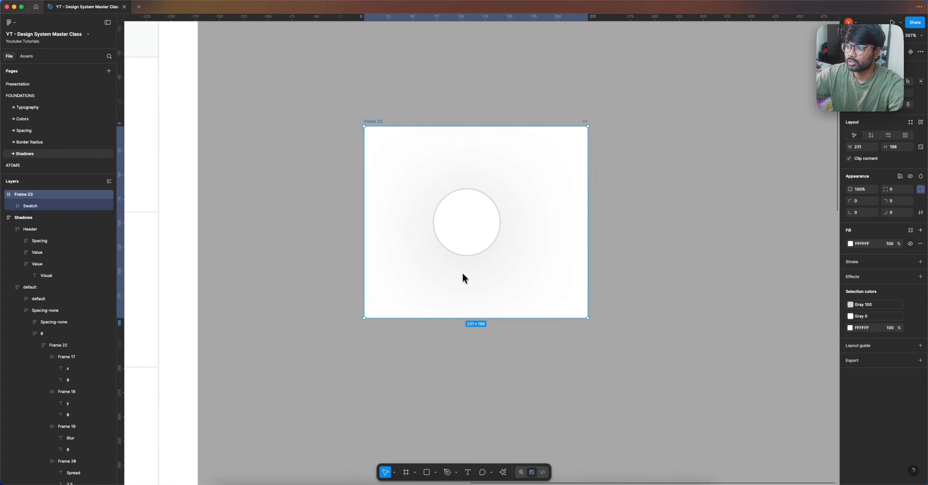
scroll(460, 272, "up", 6)
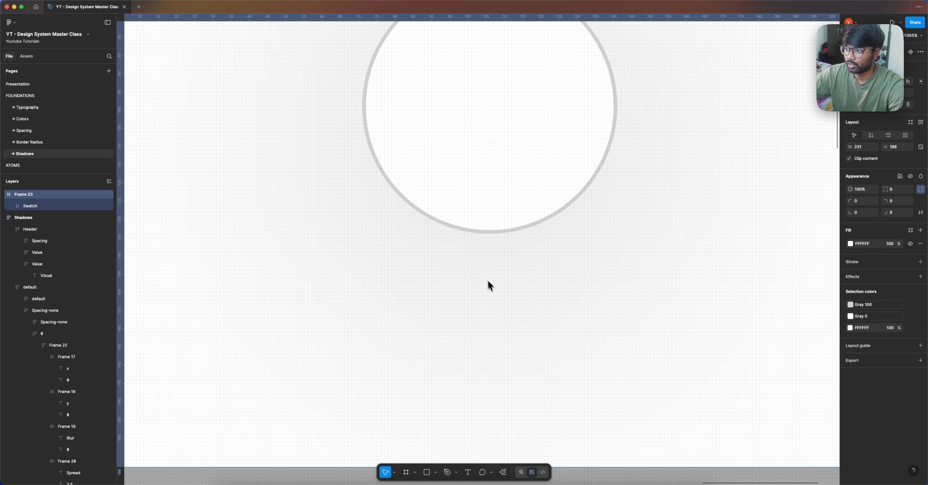
scroll(489, 285, "down", 3)
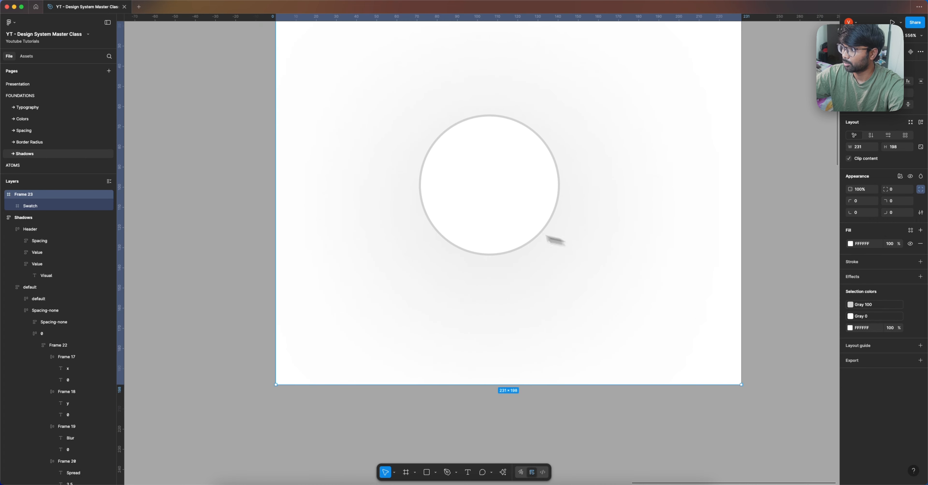
- Set the framed swatch's drop shadow blur to 1 and examine the shadow's edge
left_click(472, 222)
left_click(852, 341)
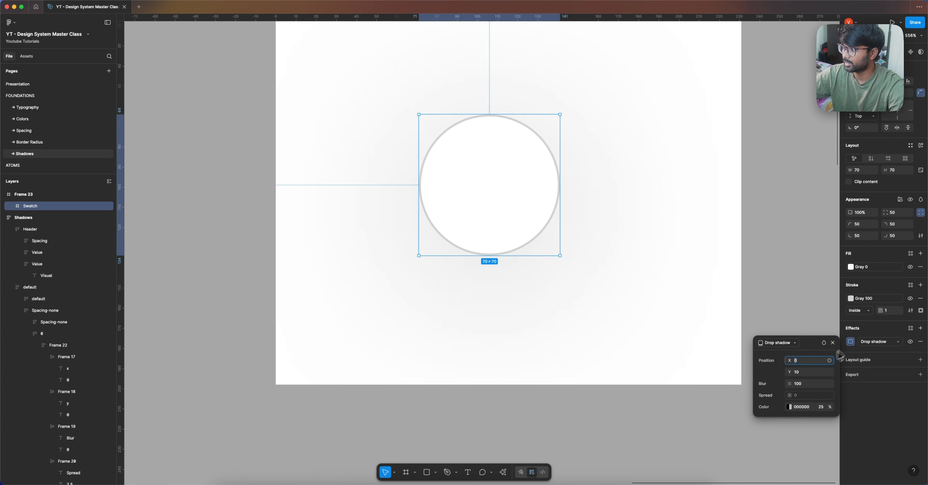
left_click(798, 386)
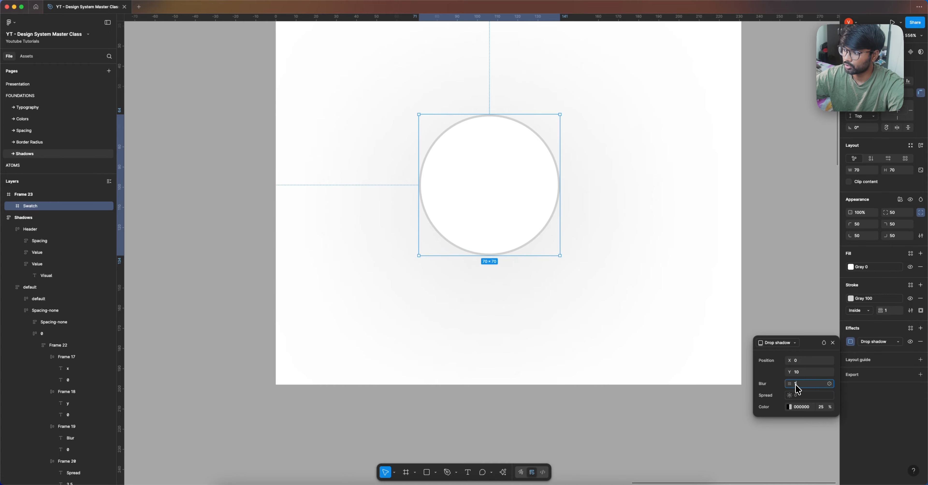
type("1")
key("Return")
left_click(426, 269)
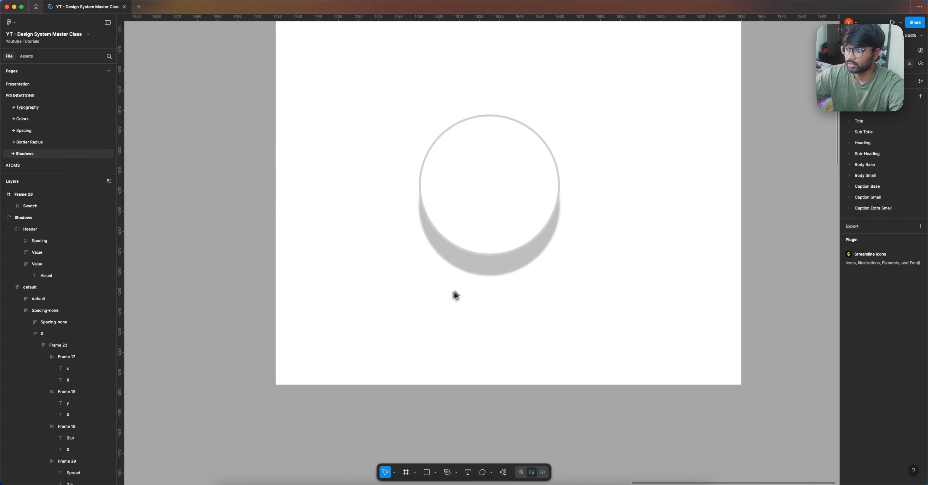
scroll(423, 245, "down", 5)
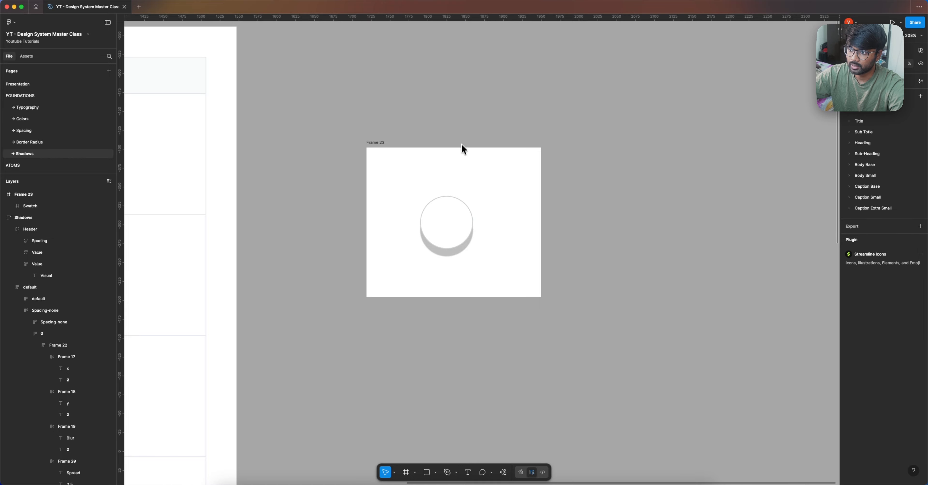
scroll(450, 267, "up", 5)
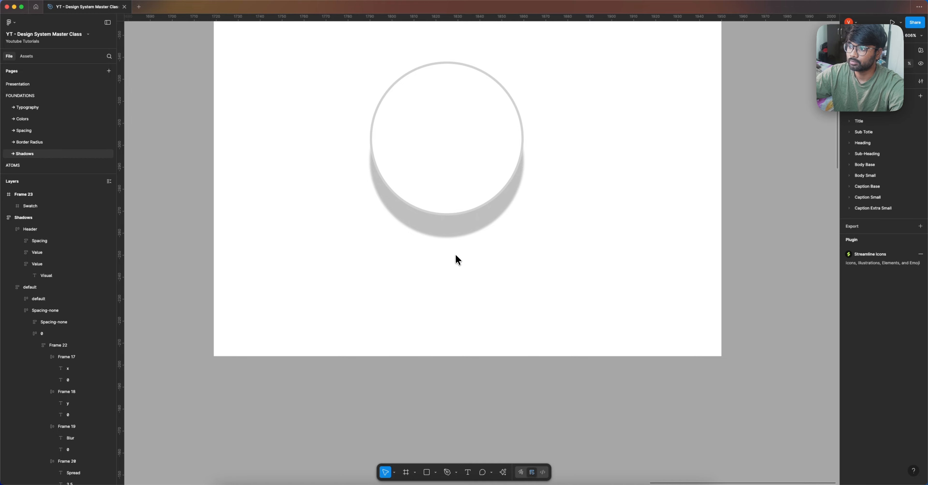
- Delete the frame containing the copied swatch beside the Shadows table
scroll(450, 238, "down", 10)
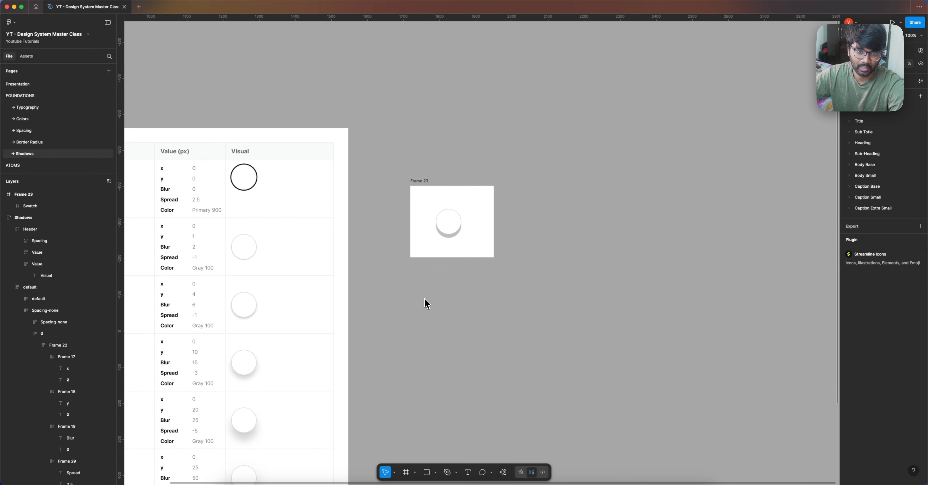
scroll(439, 274, "up", 4)
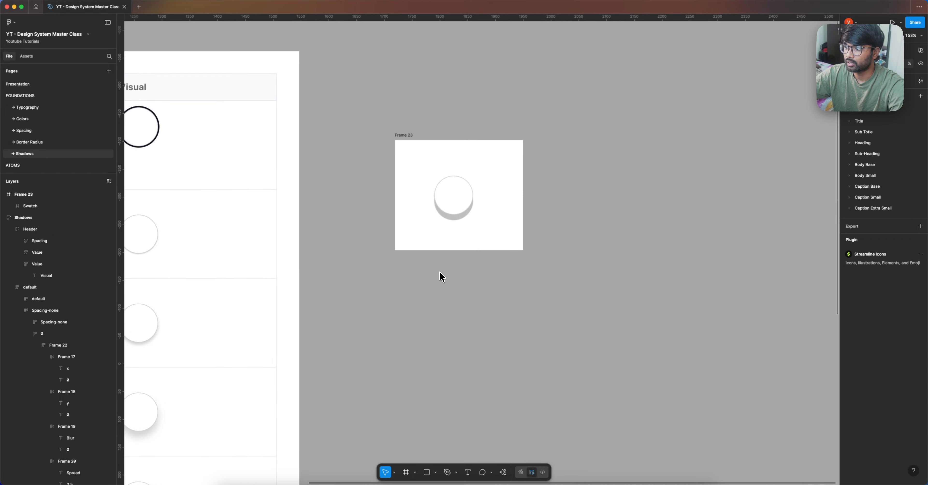
scroll(464, 267, "down", 2)
left_click(427, 165)
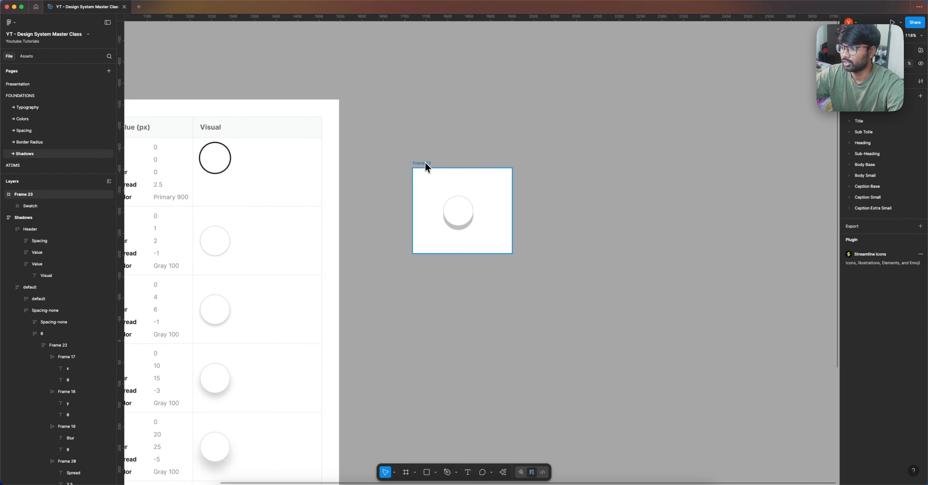
left_click(427, 166)
key("Delete")
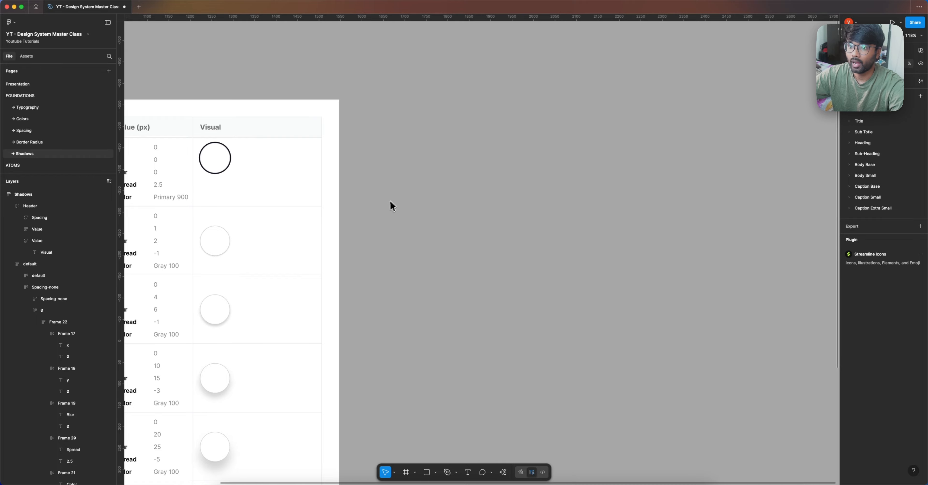
- Place a fresh copy of the shadow-sm swatch on the empty canvas beside the Shadows table
scroll(528, 186, "left", 10)
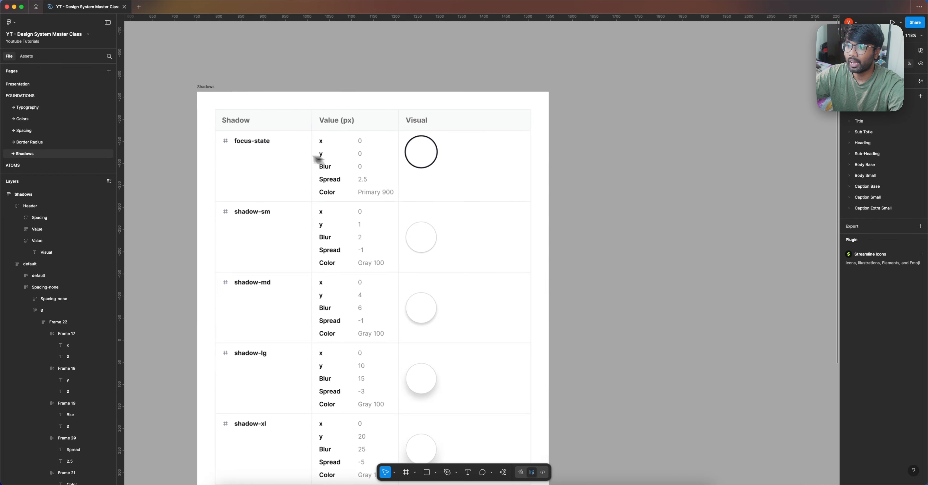
scroll(318, 159, "up", 5)
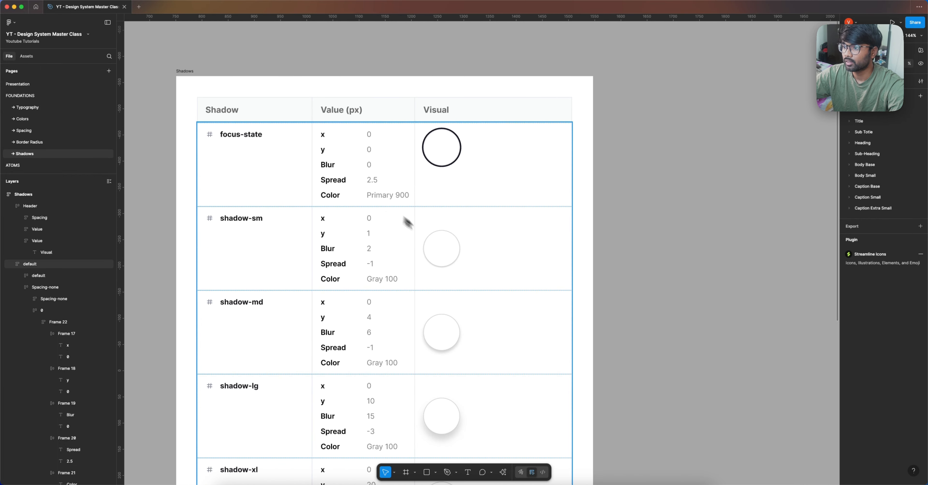
left_click(443, 247)
left_click_drag(444, 247, 663, 208)
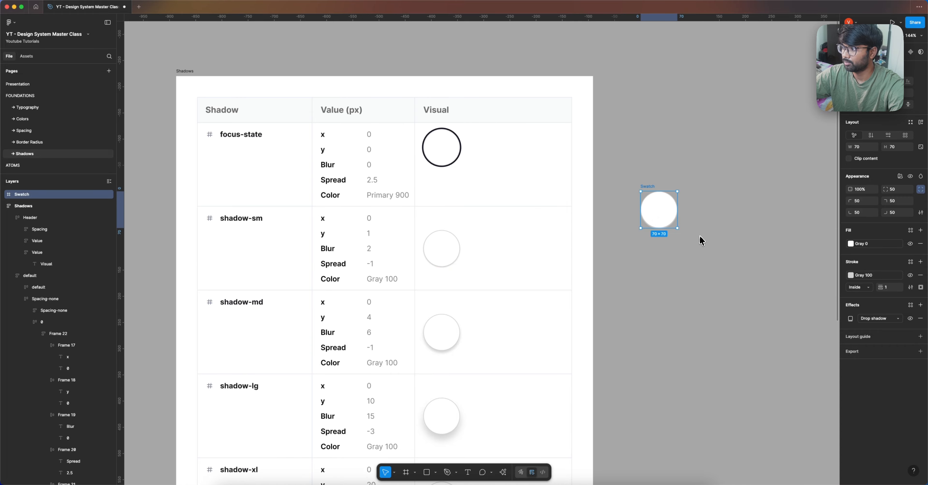
left_click_drag(700, 237, 576, 232)
left_click_drag(526, 181, 562, 180)
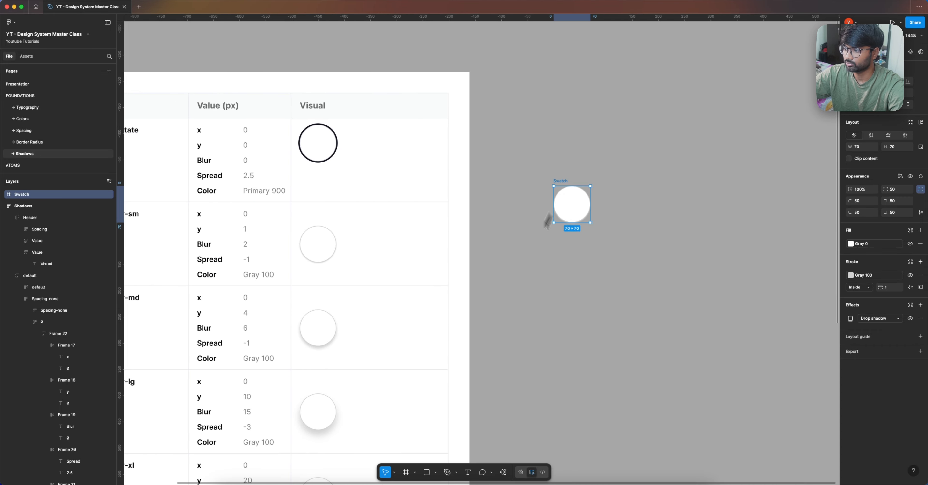
- Draw a white frame around the new swatch copy, leaving room for its shadow on all sides
key("f")
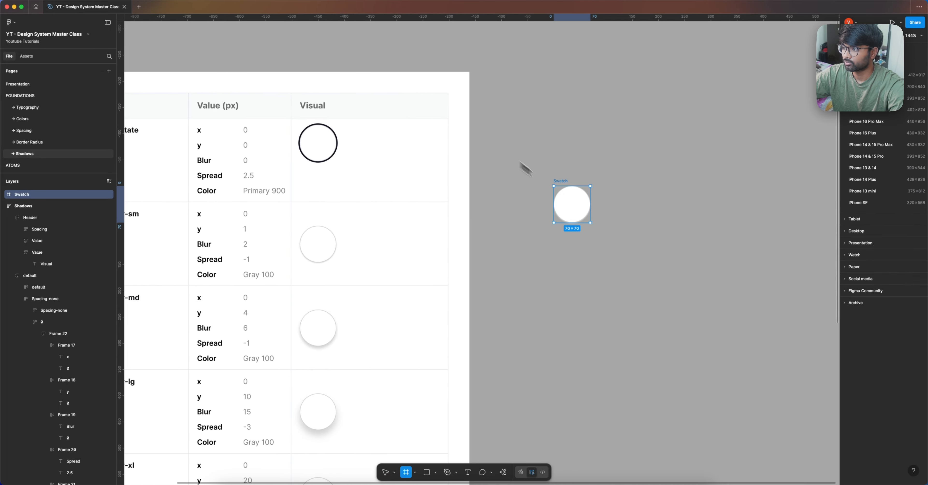
left_click_drag(508, 150, 673, 255)
left_click(737, 239)
scroll(628, 205, "up", 5)
- Replace the framed swatch's existing shadow with a new default drop shadow and move its settings window beside the frame
left_click(526, 202)
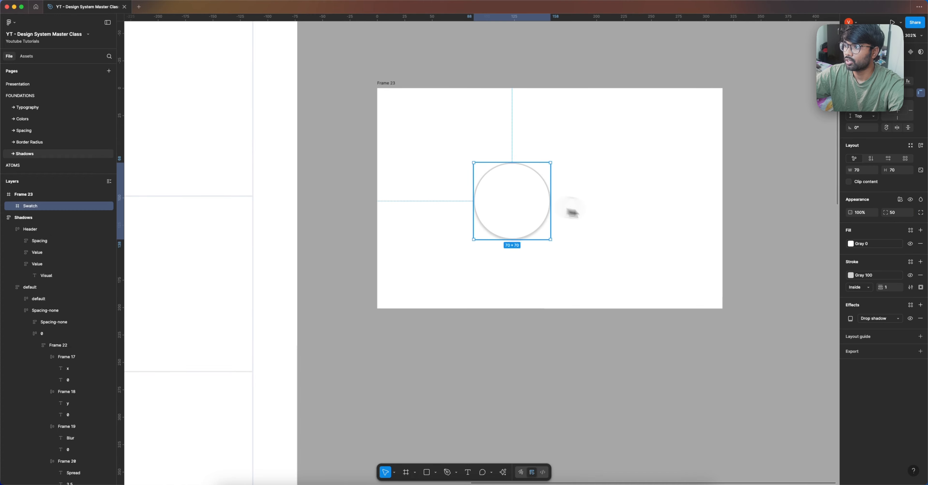
scroll(570, 200, "right", 3)
left_click(921, 342)
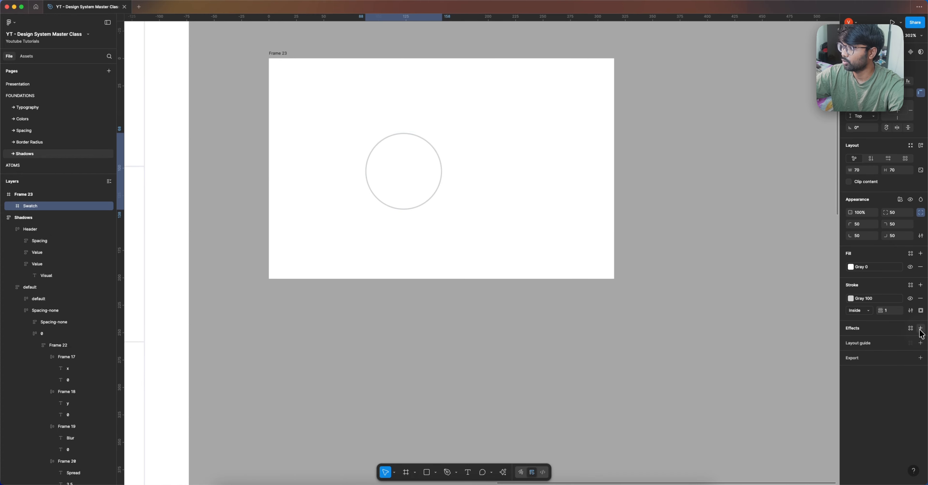
left_click(920, 328)
left_click_drag(811, 342, 756, 186)
scroll(612, 201, "up", 1)
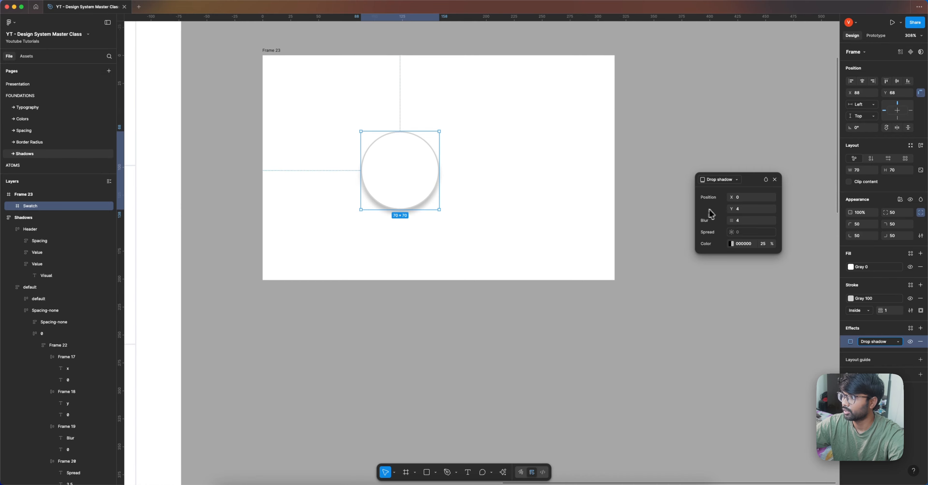
- Set the drop shadow's blur to 0 and its position to X 25, Y 21
left_click(740, 223)
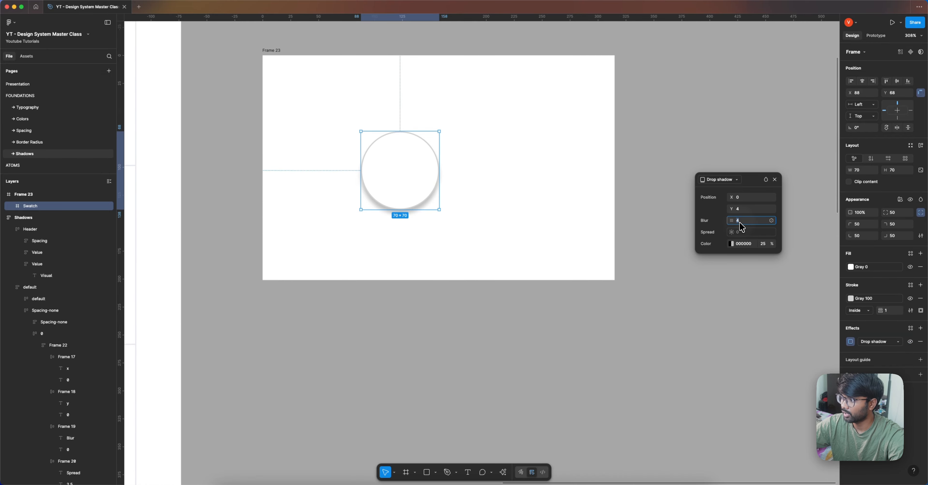
type("0")
key("Return")
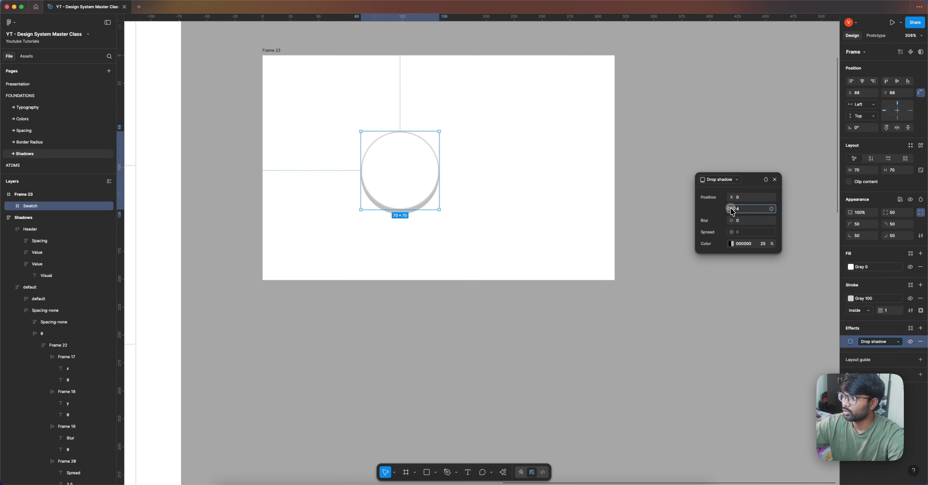
left_click_drag(731, 208, 748, 197)
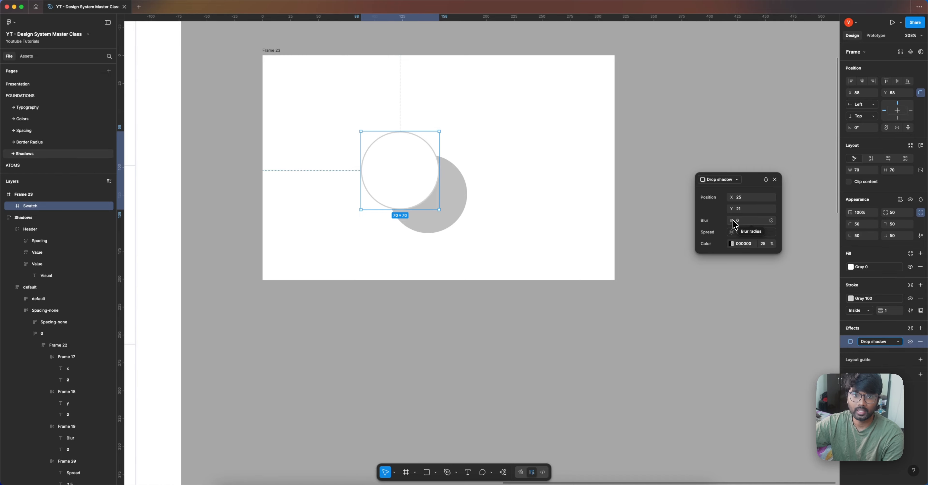
- Set the drop shadow's blur to 49.8 and recolor it red (FF0000) at 17% opacity
left_click_drag(733, 222, 850, 225)
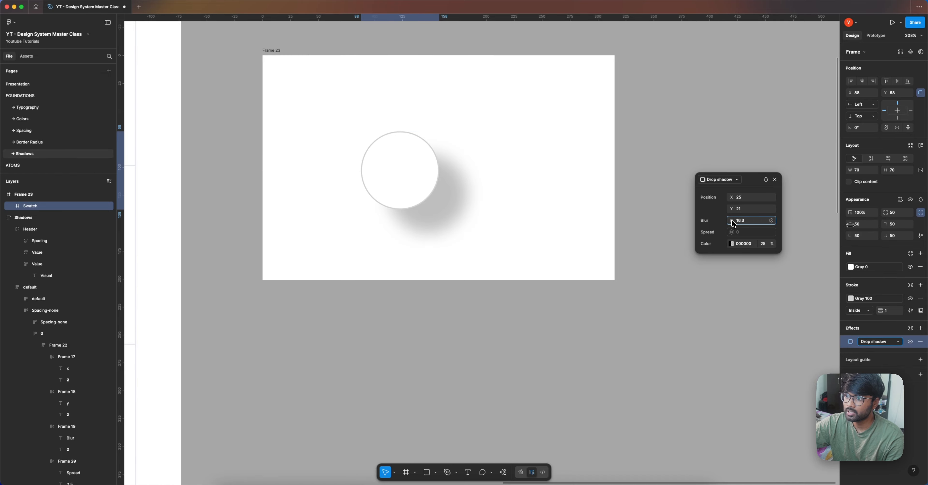
left_click_drag(40, 242, 164, 252)
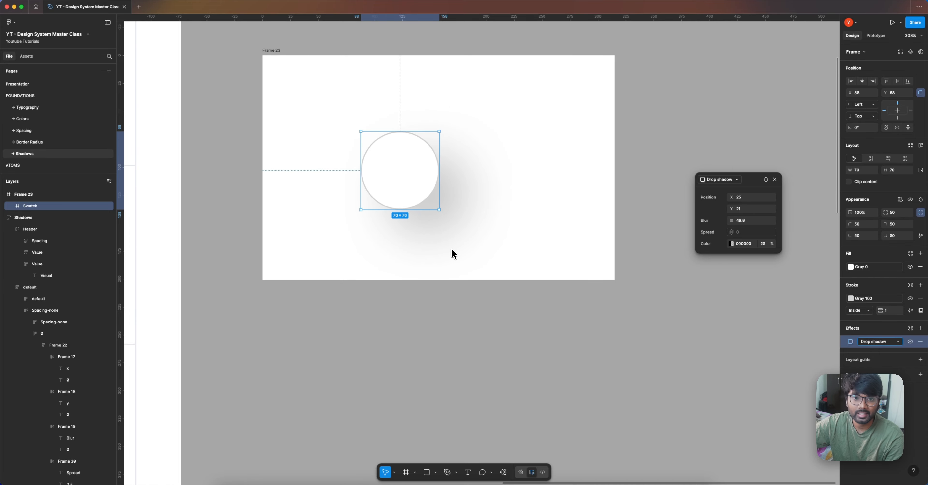
left_click(730, 243)
left_click(688, 258)
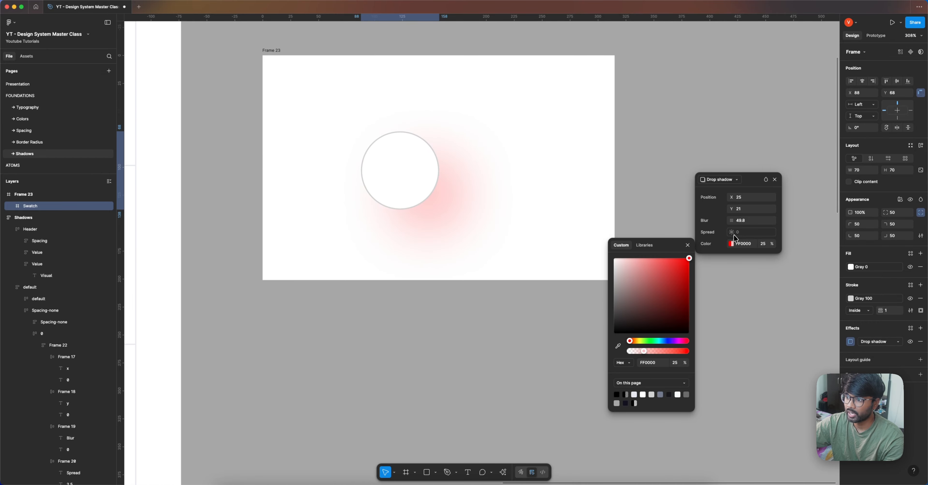
left_click(762, 248)
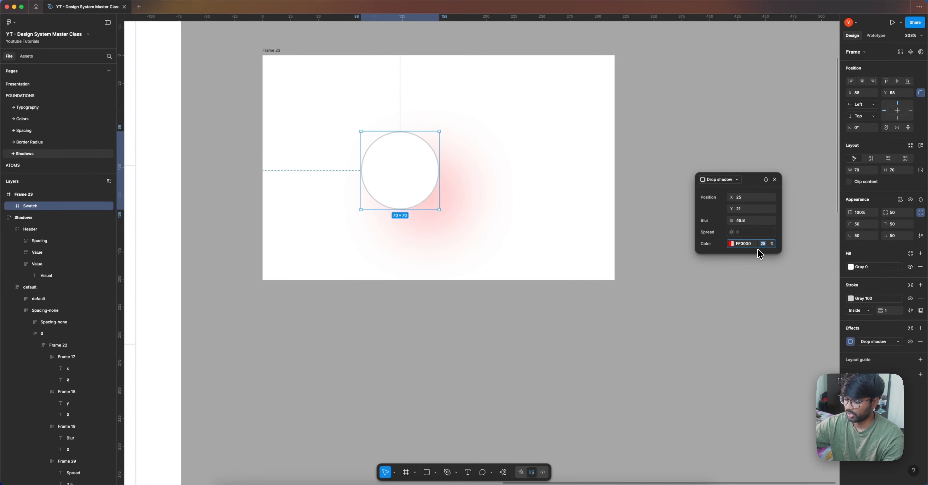
key("Down")
key("Down")
key("Down")
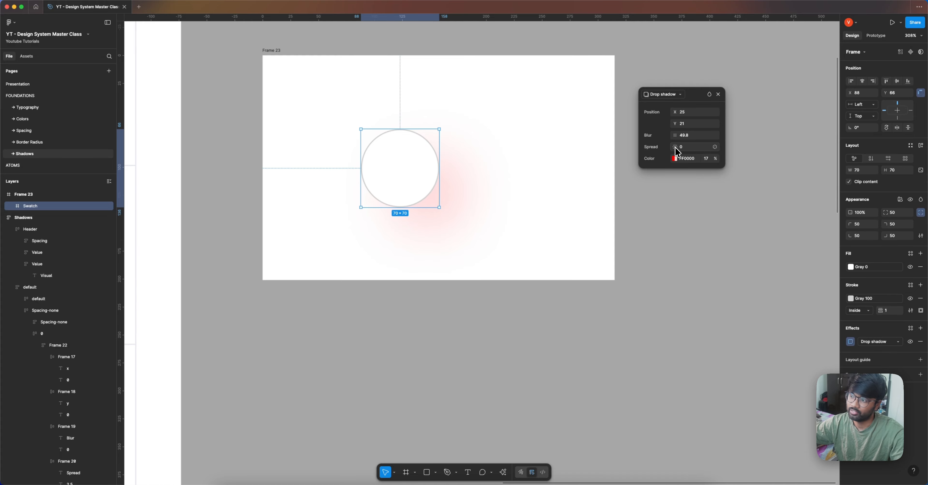
- Increase the drop shadow's spread, trying values up to about 43, and close its settings
left_click_drag(676, 151, 706, 150)
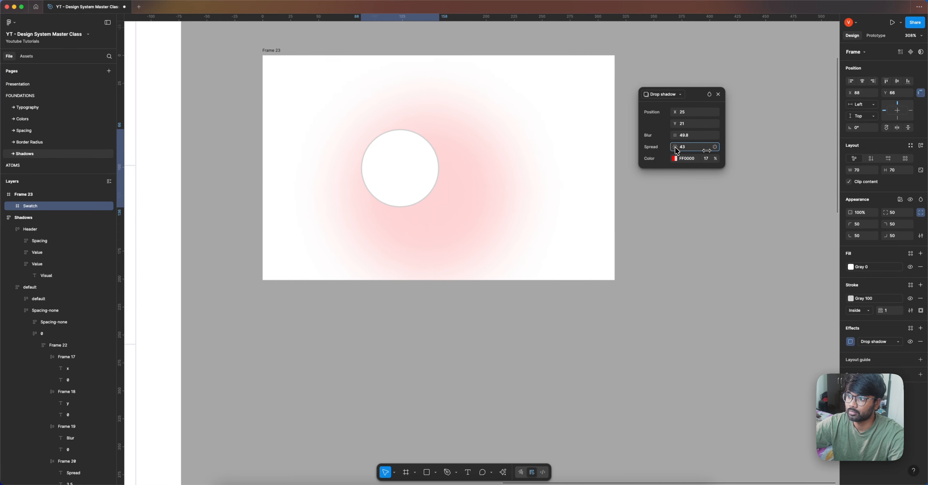
left_click(718, 94)
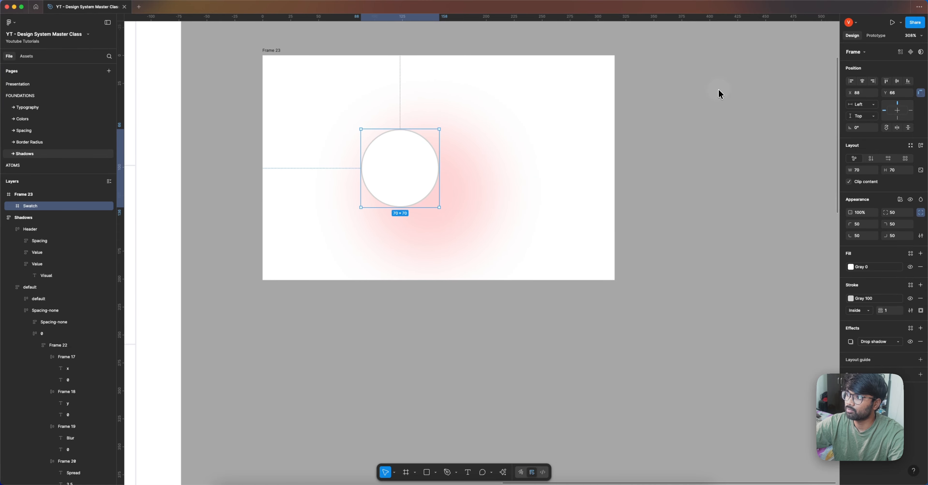
- Delete the sample swatch and its white frame from the canvas beside the Shadows table
scroll(681, 216, "down", 5)
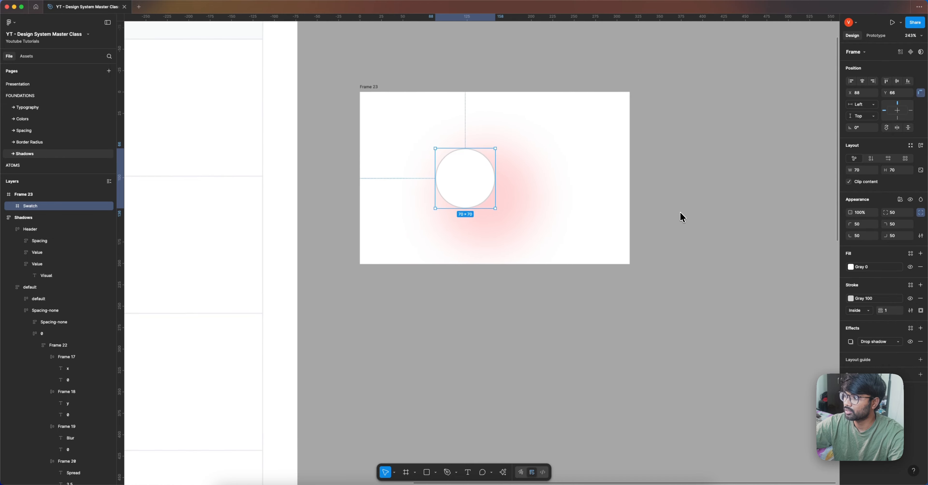
scroll(682, 217, "down", 3)
left_click(693, 202)
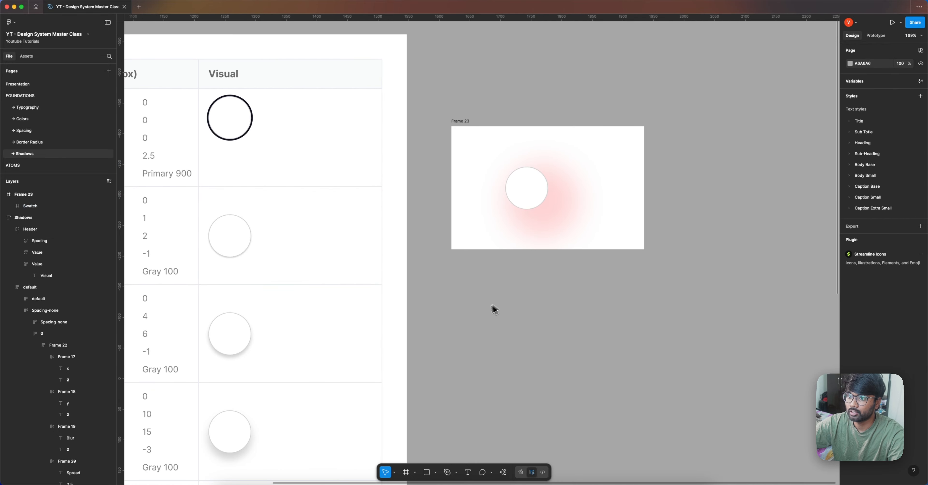
left_click_drag(493, 308, 580, 248)
scroll(580, 248, "down", 3)
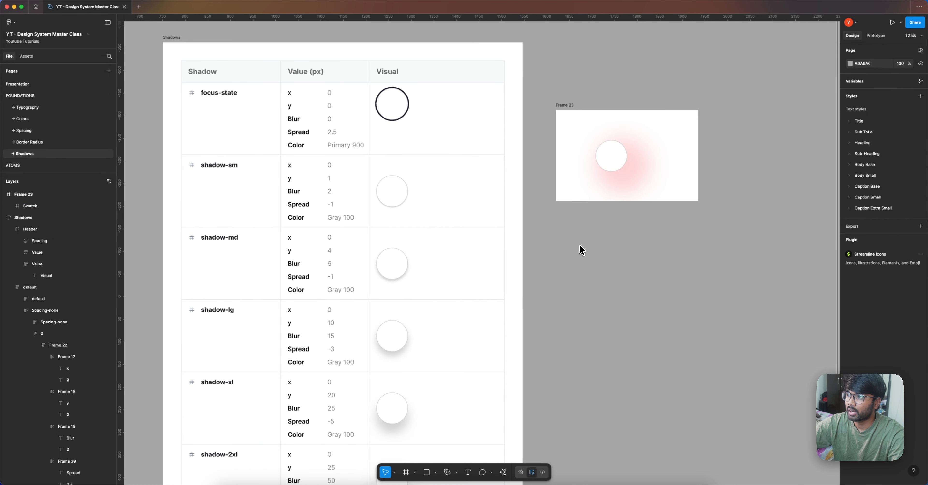
left_click(615, 162)
key("Delete")
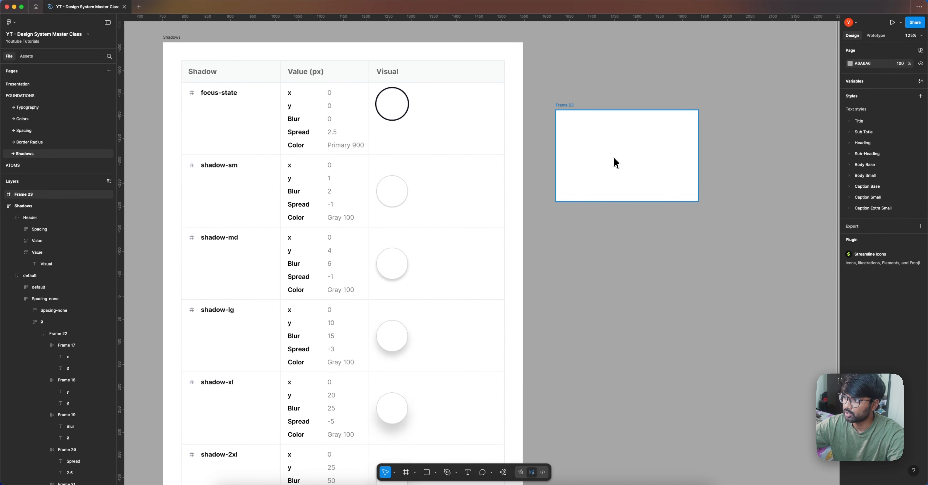
left_click(573, 106)
key("Delete")
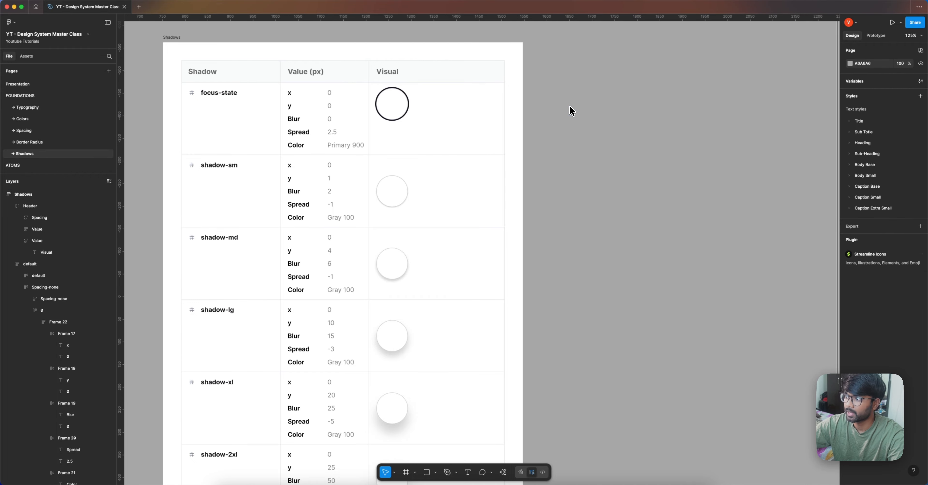
- Look over the whole Shadows table and inspect its focus-state row
scroll(475, 82, "down", 2)
scroll(476, 83, "down", 1)
scroll(535, 205, "down", 1)
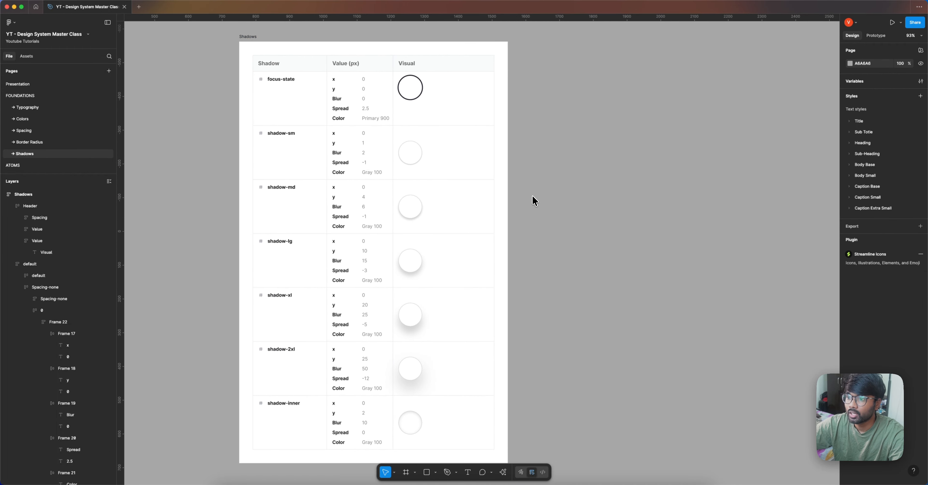
scroll(303, 97, "up", 3)
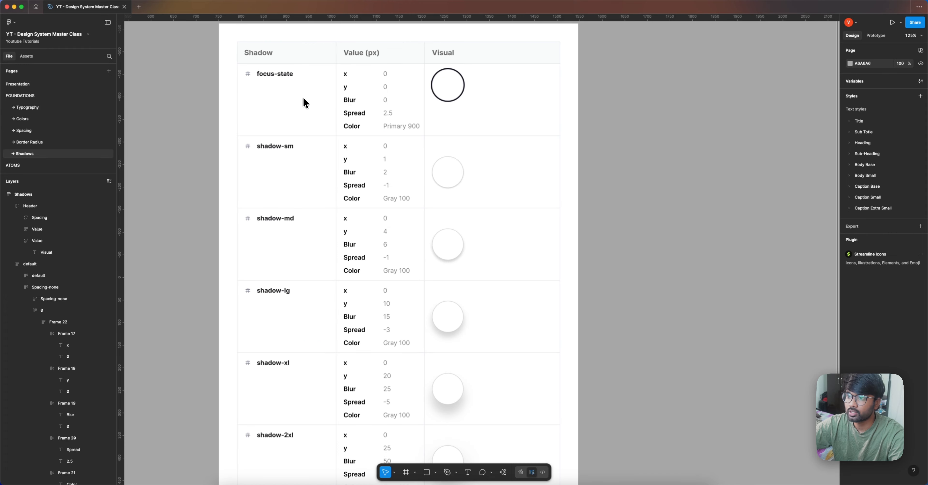
left_click(304, 97)
left_click(304, 97)
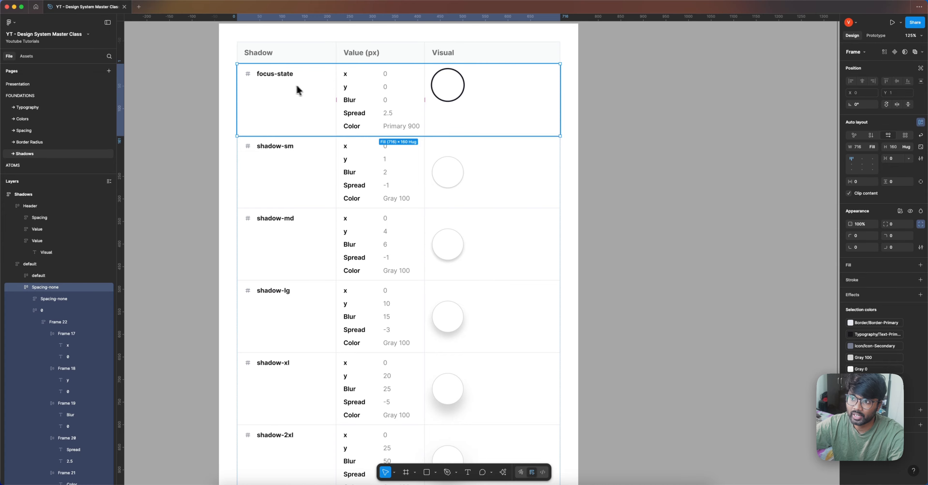
left_click(765, 117)
scroll(469, 126, "down", 3)
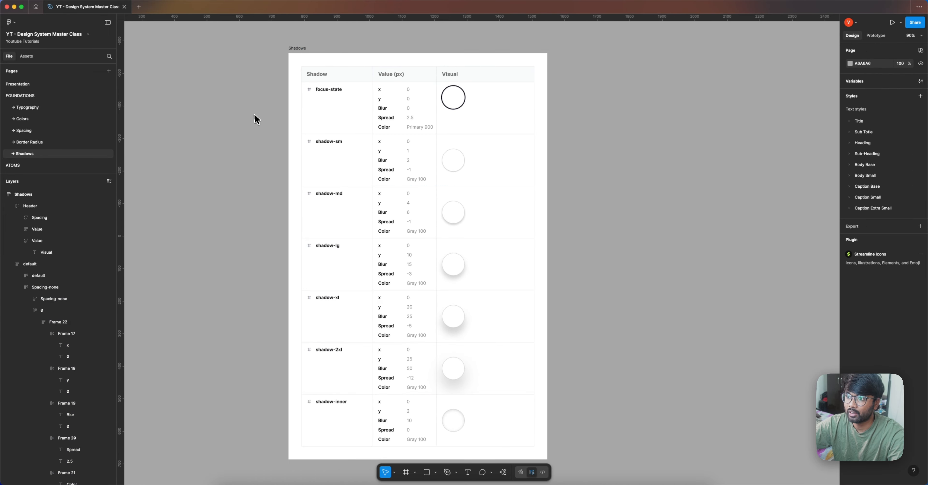
scroll(325, 121, "up", 2)
double_click(348, 122)
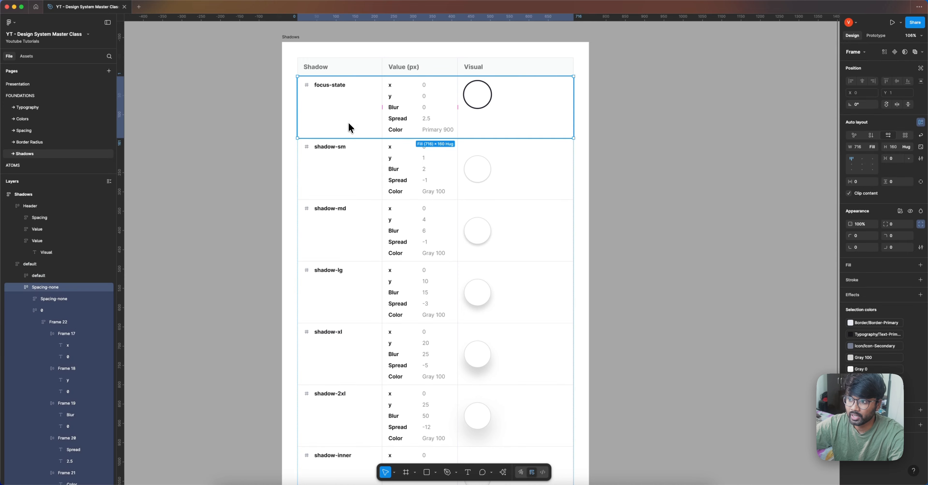
left_click(622, 134)
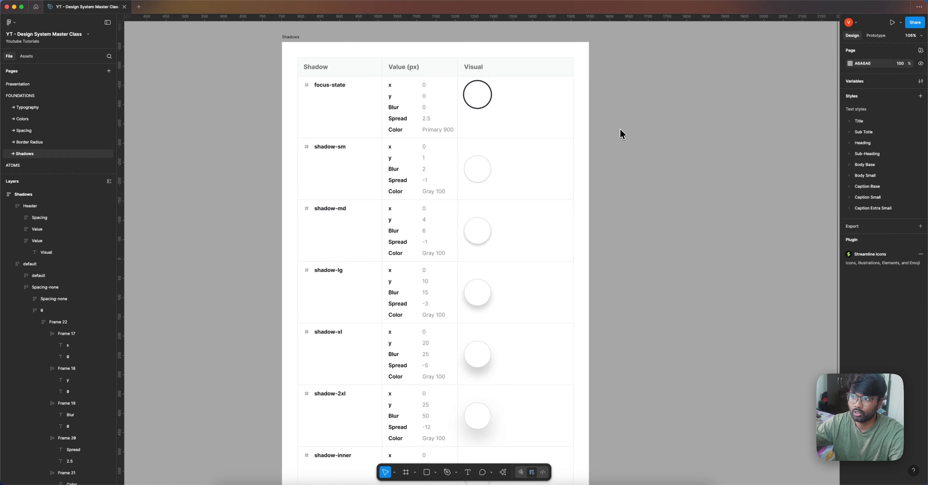
- Compare the values and swatches of the shadow rows from focus-state down to shadow-inner
scroll(497, 104, "up", 3)
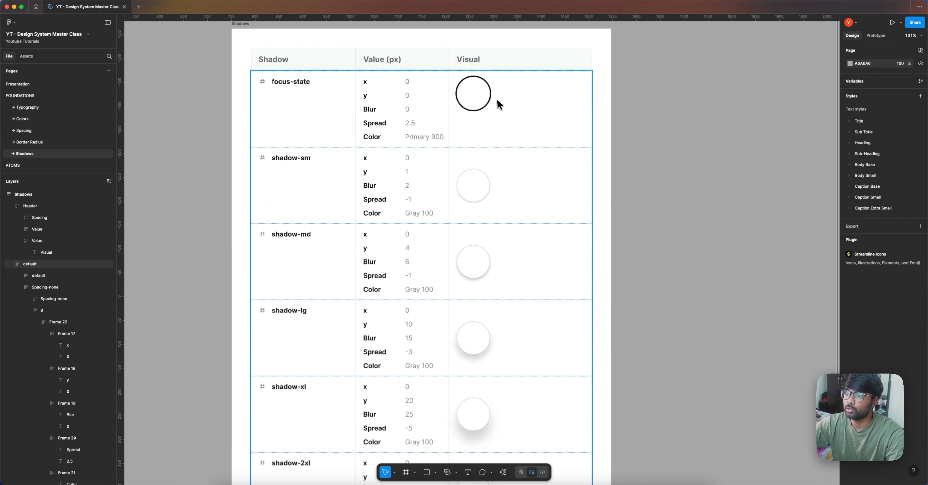
scroll(387, 124, "down", 5)
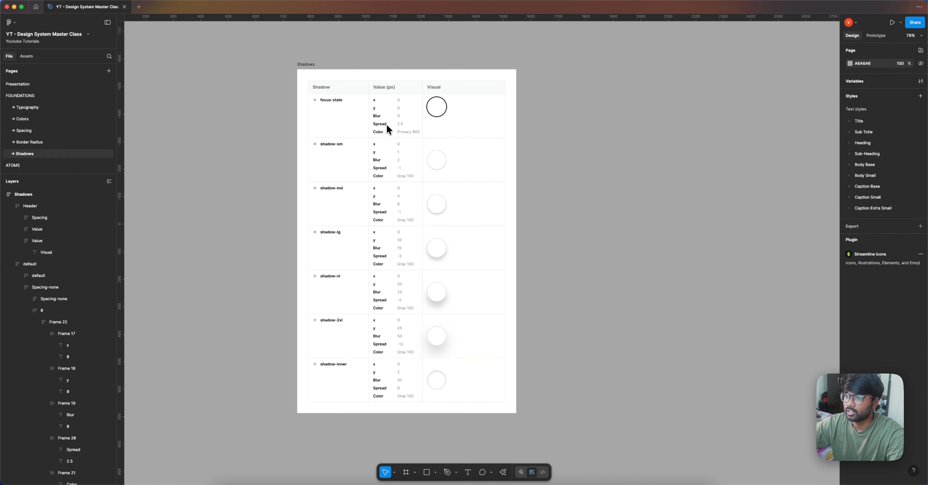
scroll(357, 187, "up", 3)
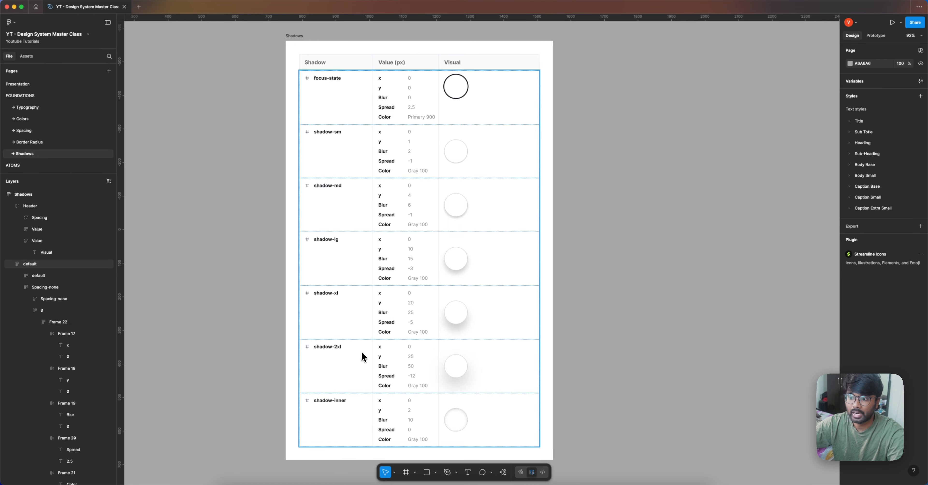
scroll(438, 347, "down", 2)
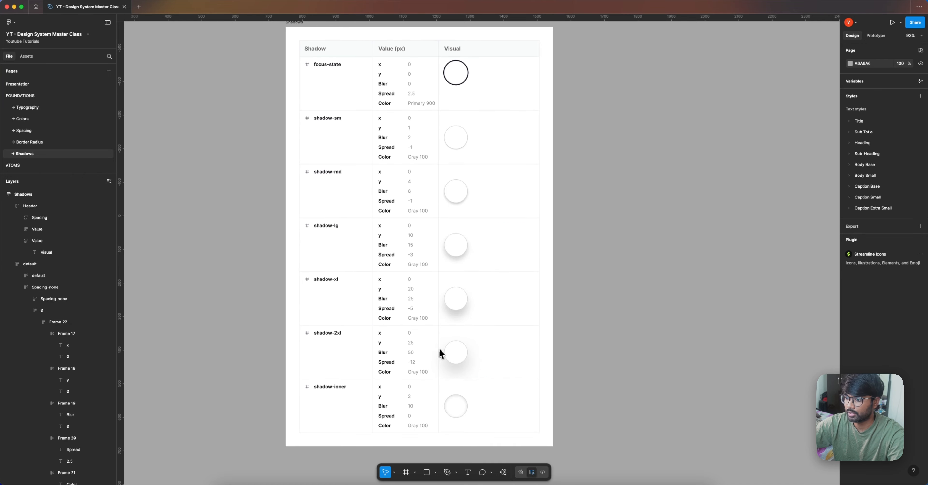
scroll(448, 360, "up", 4)
scroll(572, 293, "up", 1)
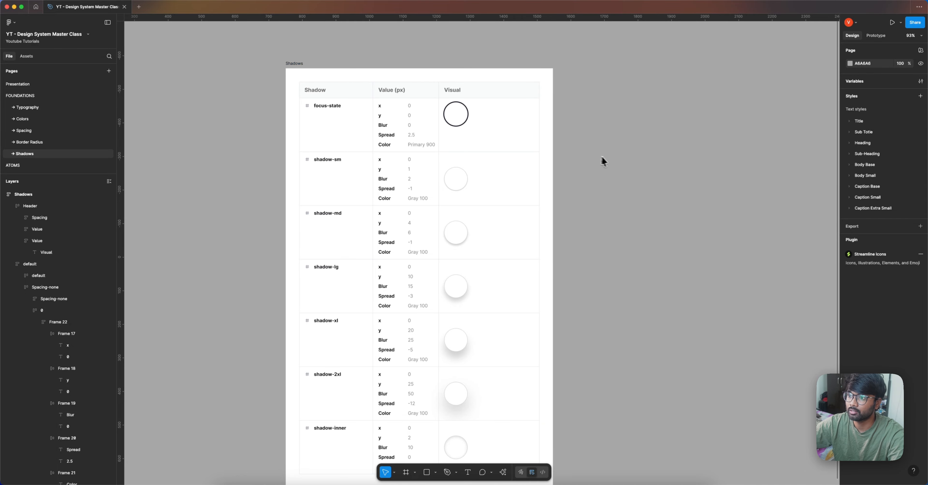
- Create a variable collection named Shadows and move the variables window clear of the table's value column
scroll(523, 154, "down", 5)
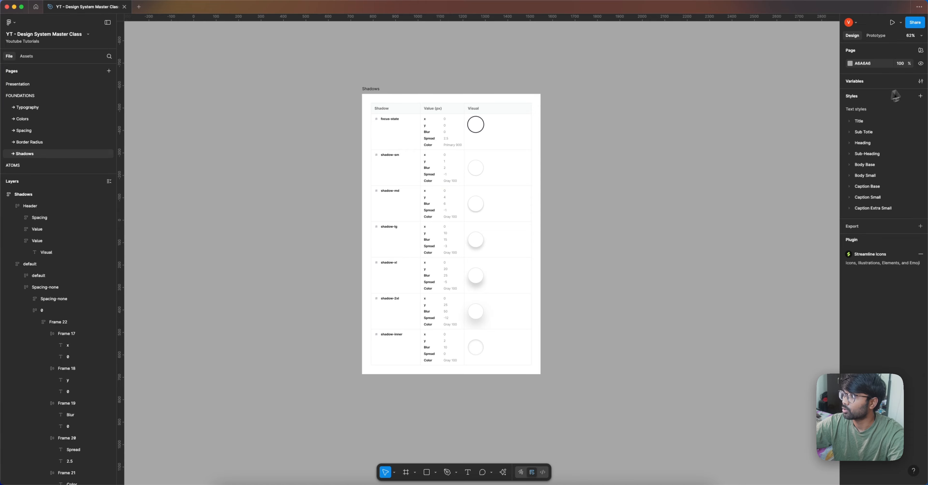
left_click(921, 81)
left_click(403, 28)
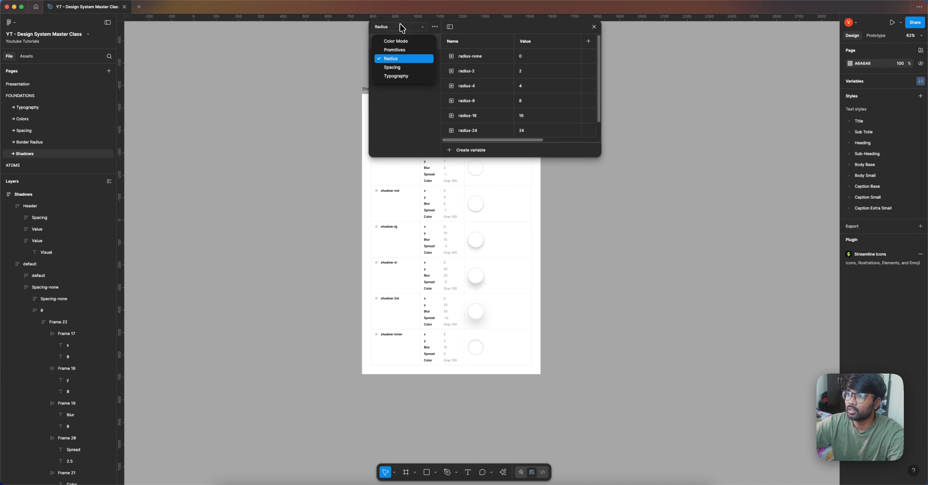
left_click(402, 27)
left_click(436, 27)
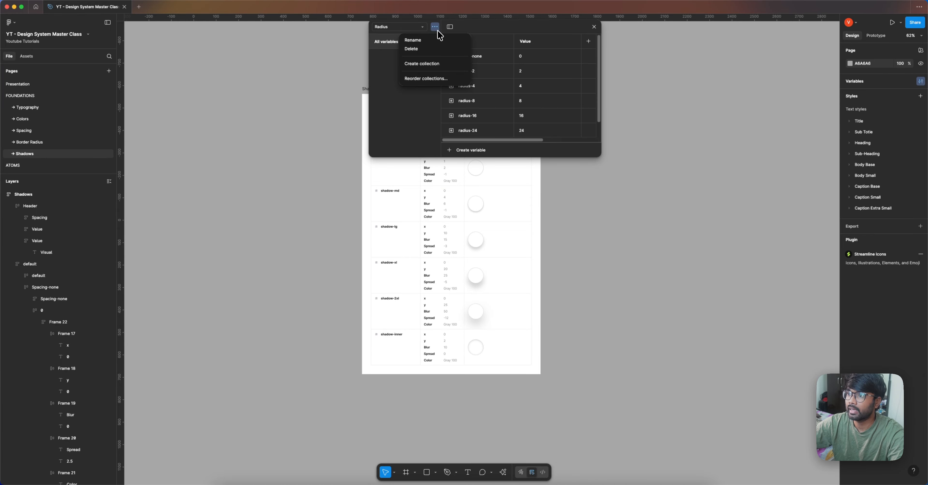
left_click(436, 64)
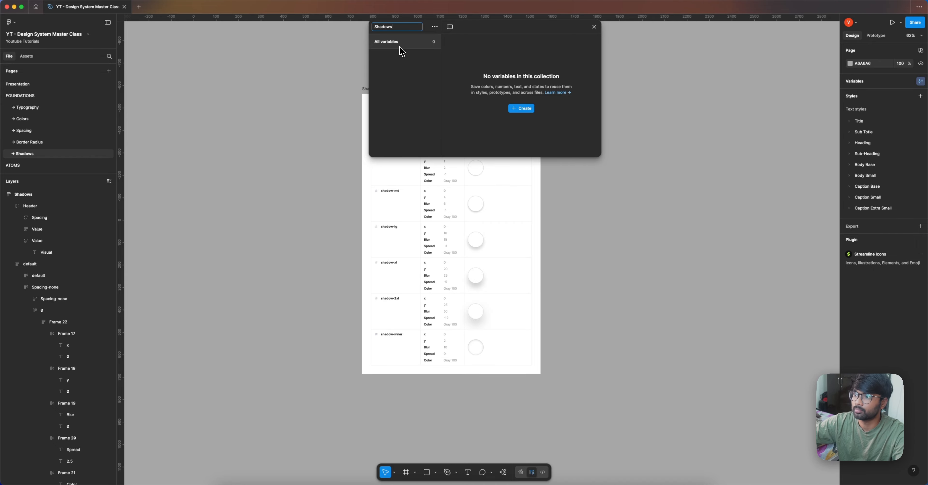
key("Return")
left_click_drag(516, 28, 660, 69)
- Create a number variable named focus-state/x in the Shadows collection
scroll(453, 136, "up", 5)
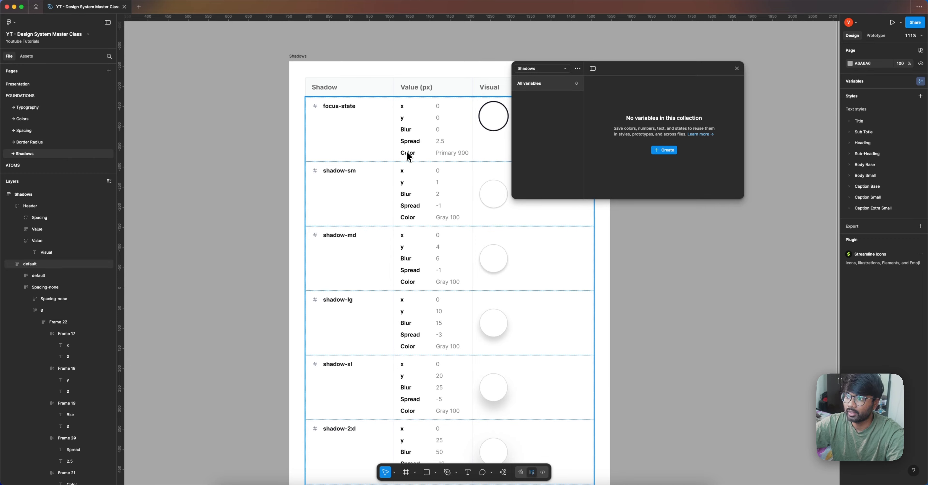
left_click(665, 158)
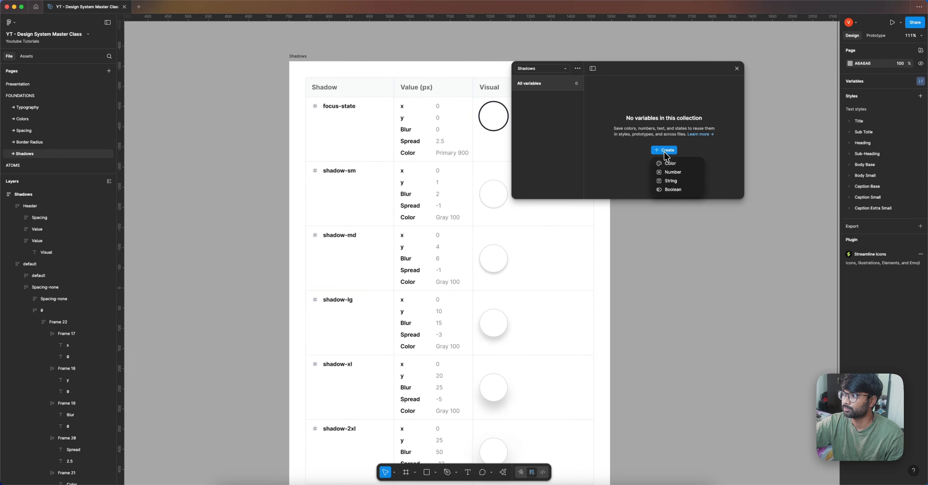
left_click(673, 173)
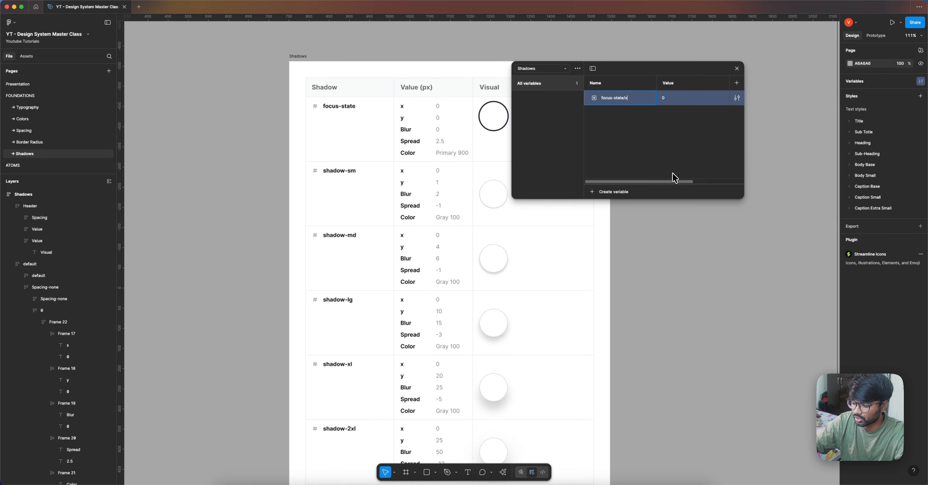
key("Return")
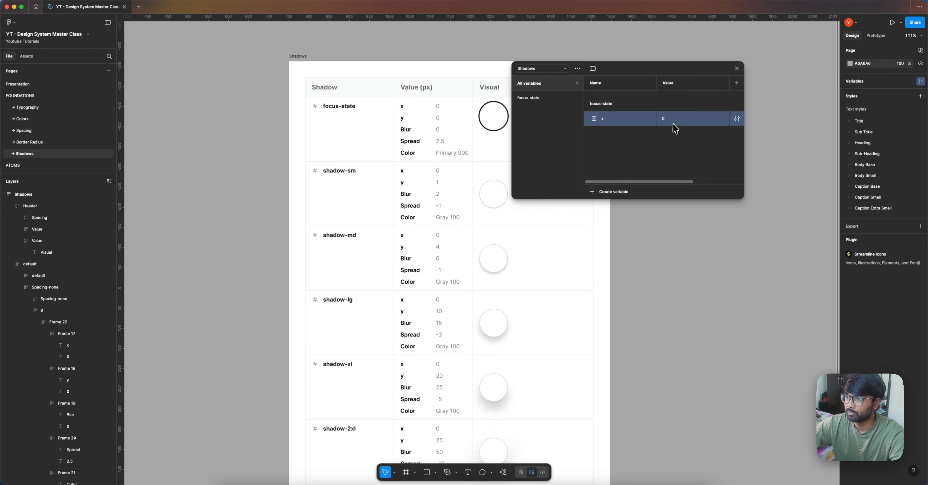
- Create a number variable named y with value 0 in the focus-state group
left_click(617, 191)
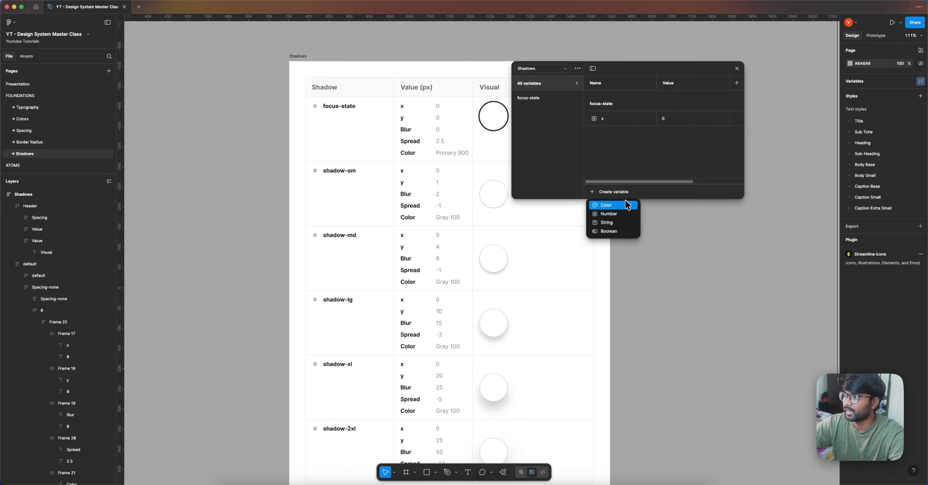
left_click(626, 213)
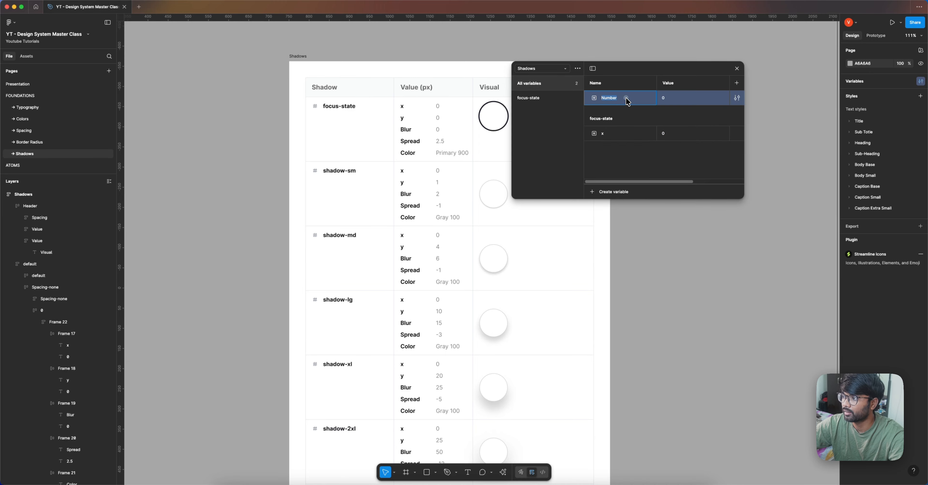
left_click(626, 98)
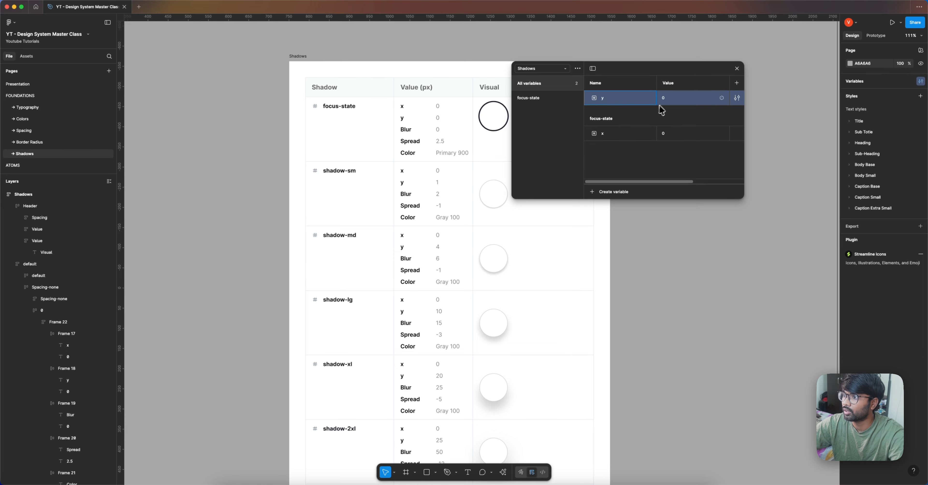
left_click(676, 101)
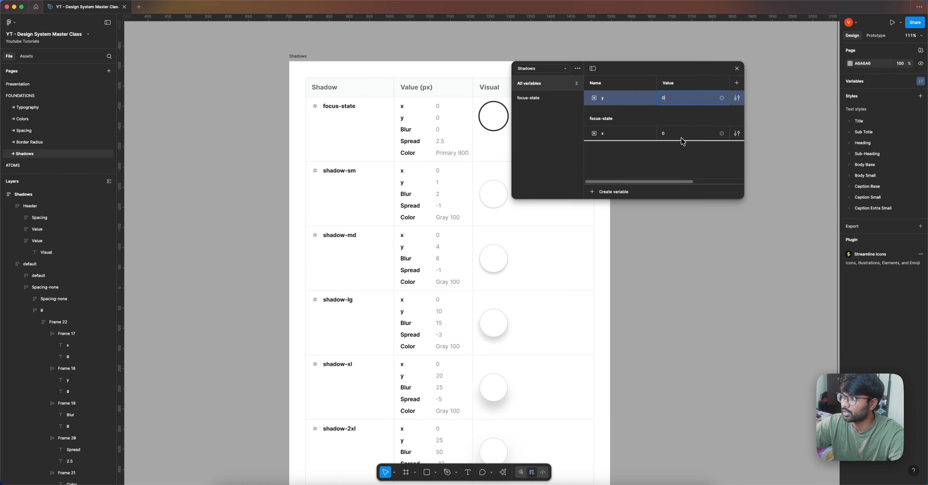
left_click(636, 165)
- Duplicate the focus-state y variable as blur with a value of 0
right_click(627, 133)
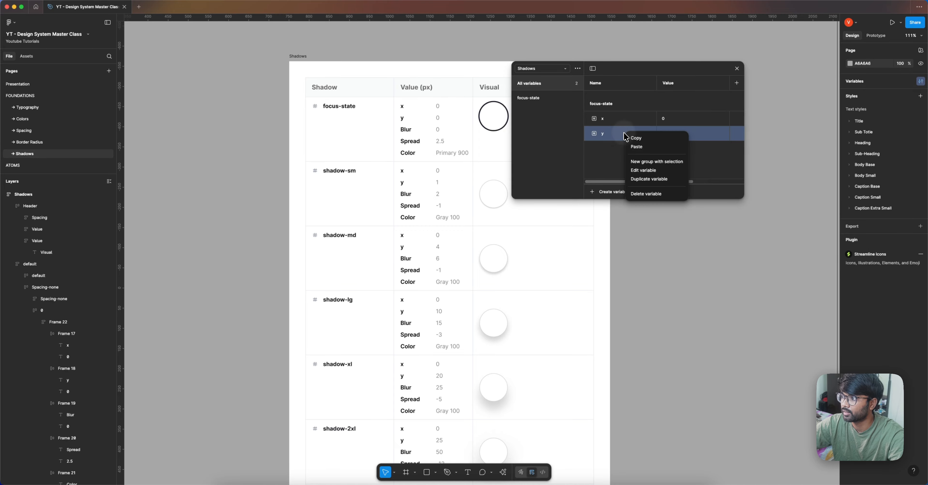
left_click(647, 178)
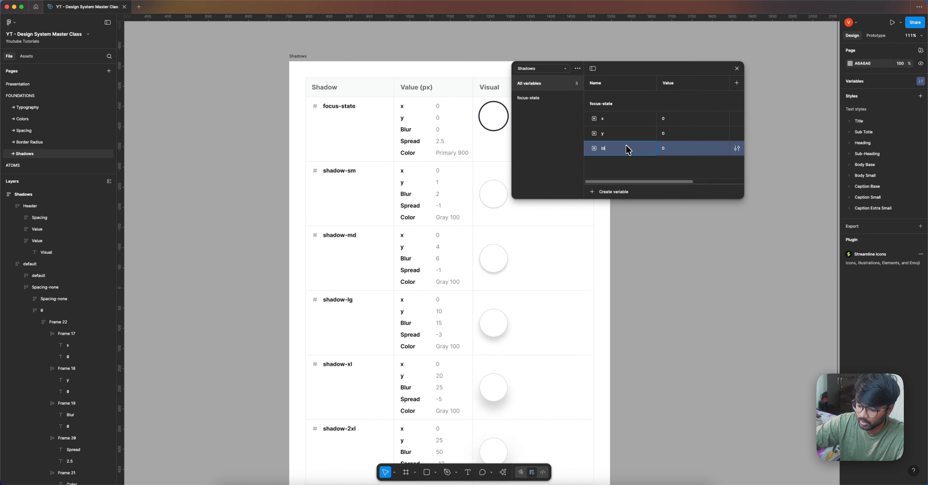
left_click(670, 149)
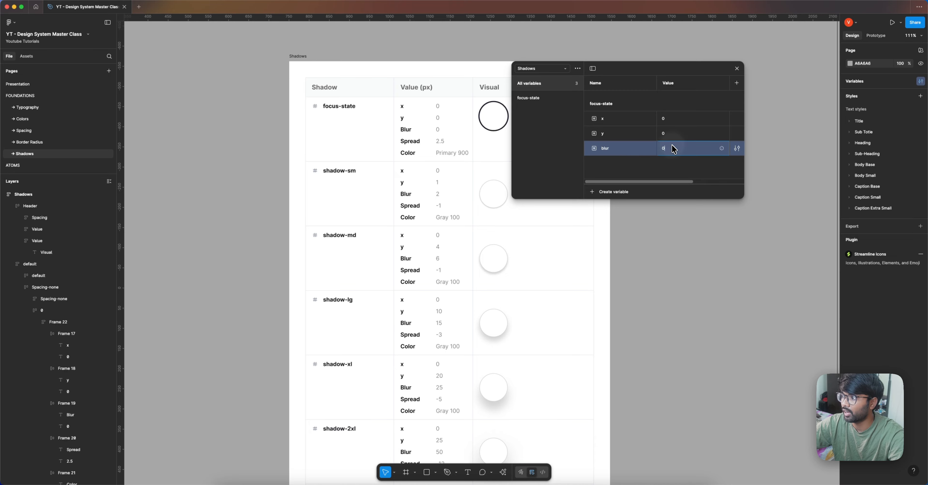
left_click(635, 153)
- Duplicate the focus-state blur variable as spread and set its value to 2.5
right_click(635, 151)
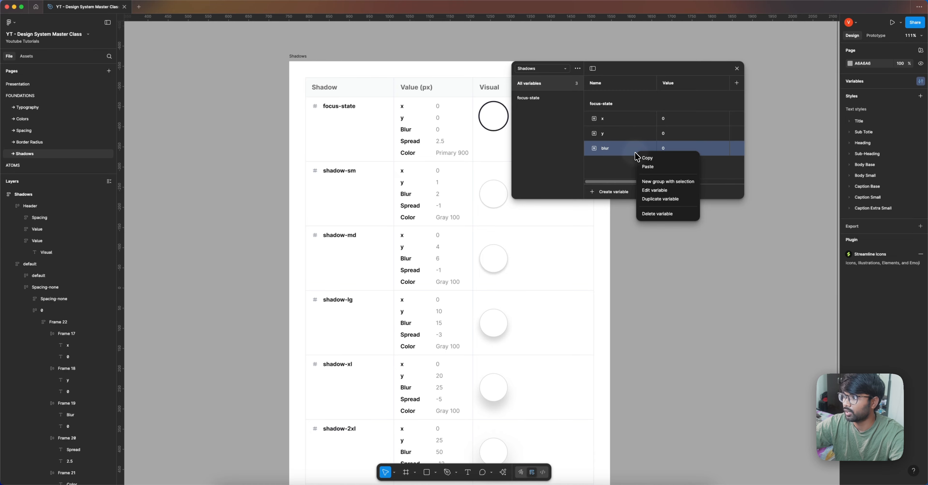
left_click(655, 197)
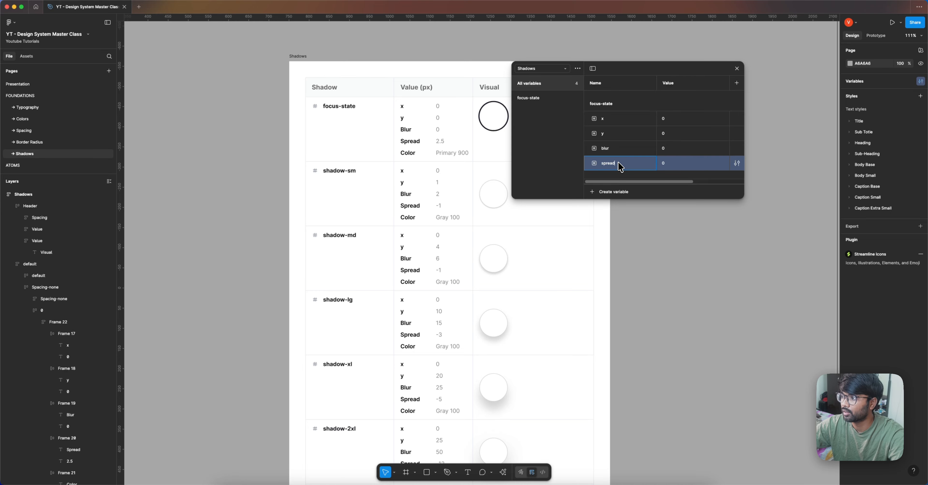
left_click(671, 169)
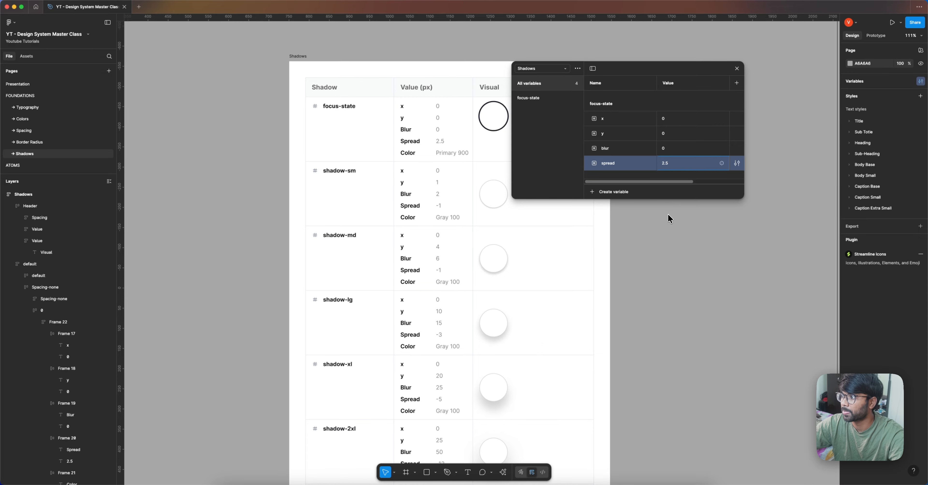
key("Escape")
- Create a color variable named focus-state/color in the Shadows collection
left_click(622, 191)
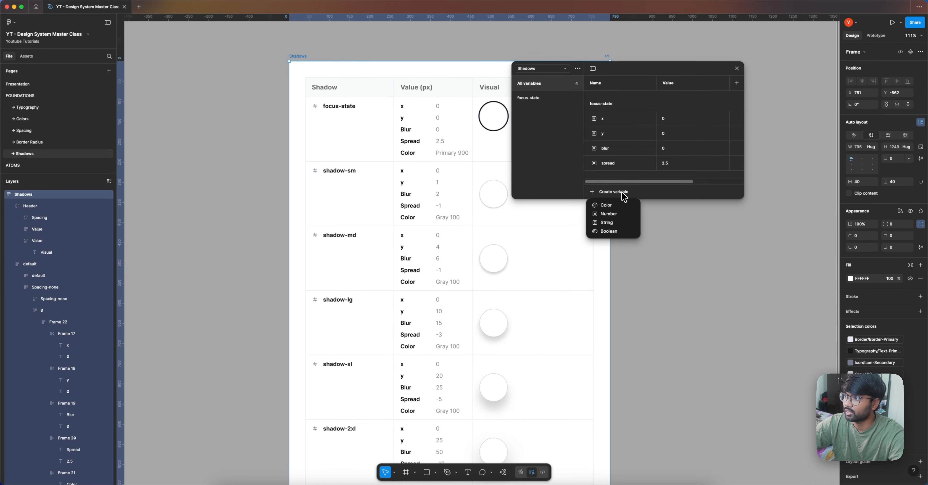
left_click(609, 206)
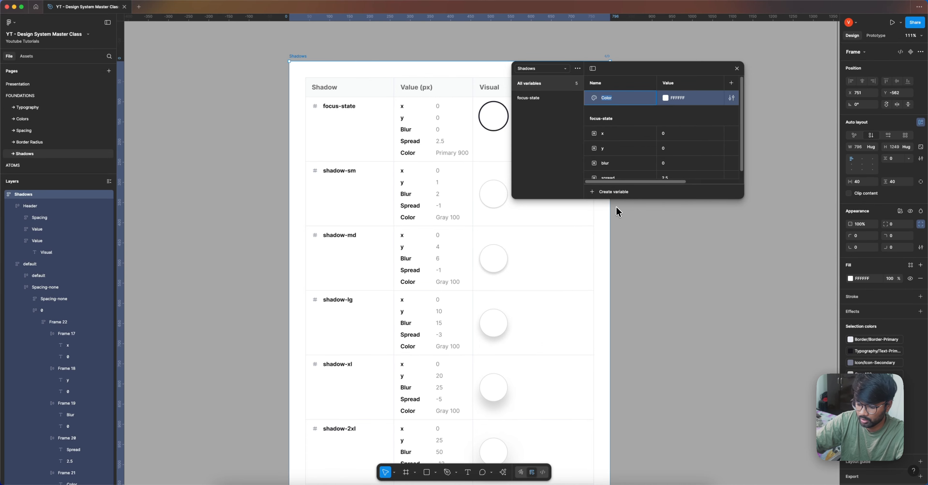
type("focus")
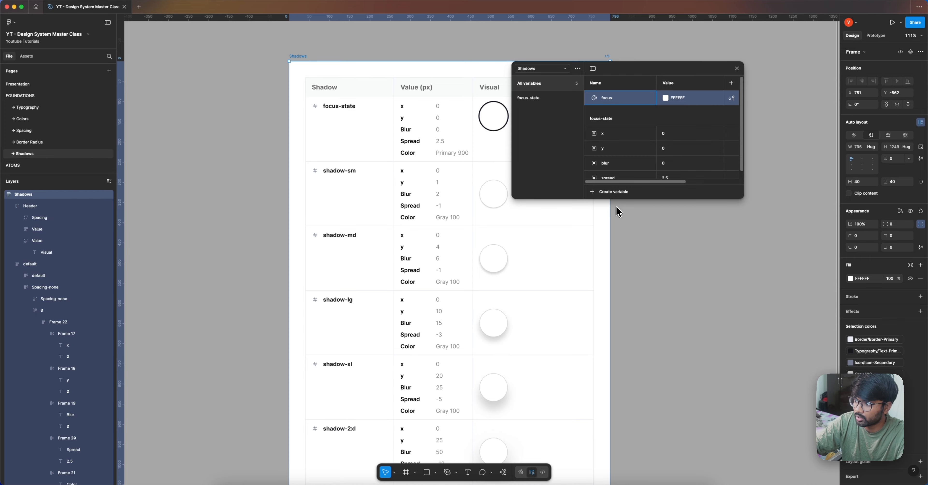
type("-state")
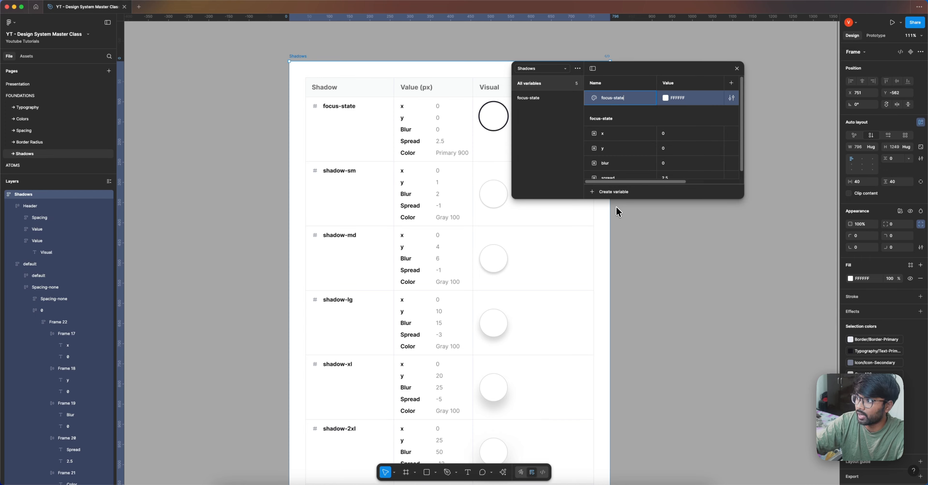
type("/color")
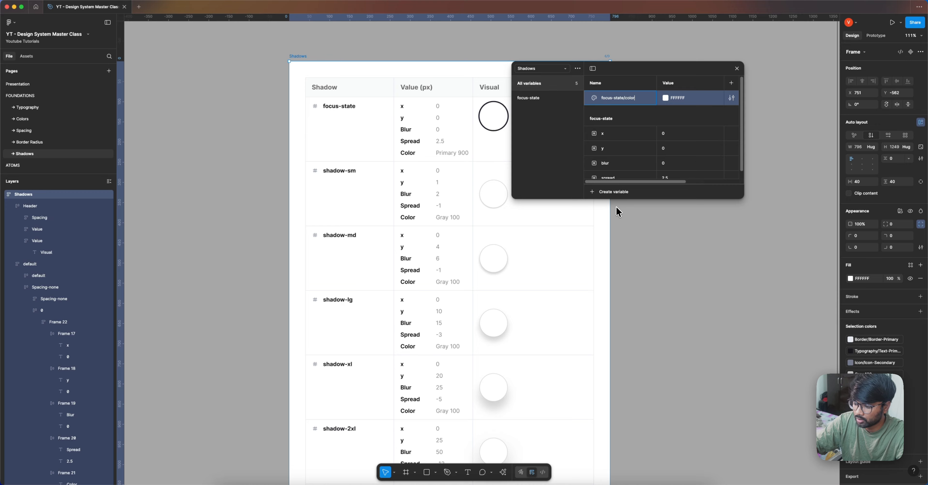
key("Return")
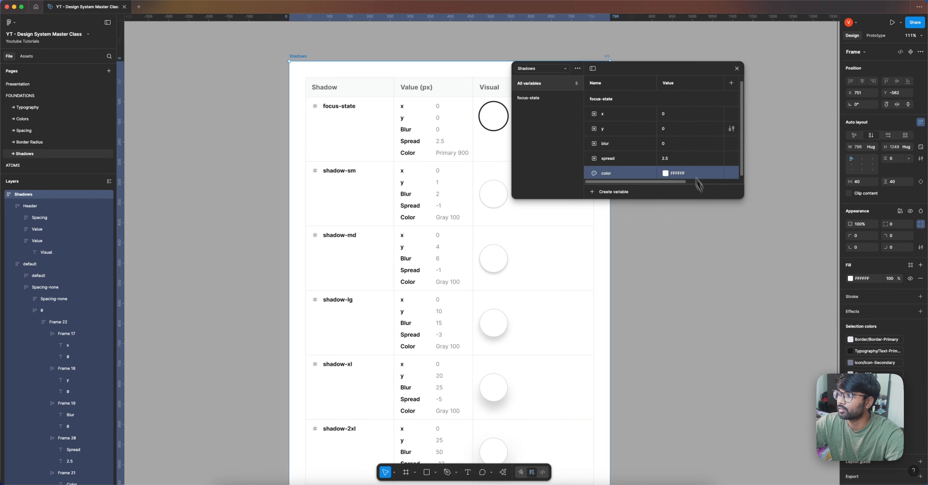
- Link the focus-state color variable to the library color Primary 900
left_click(664, 171)
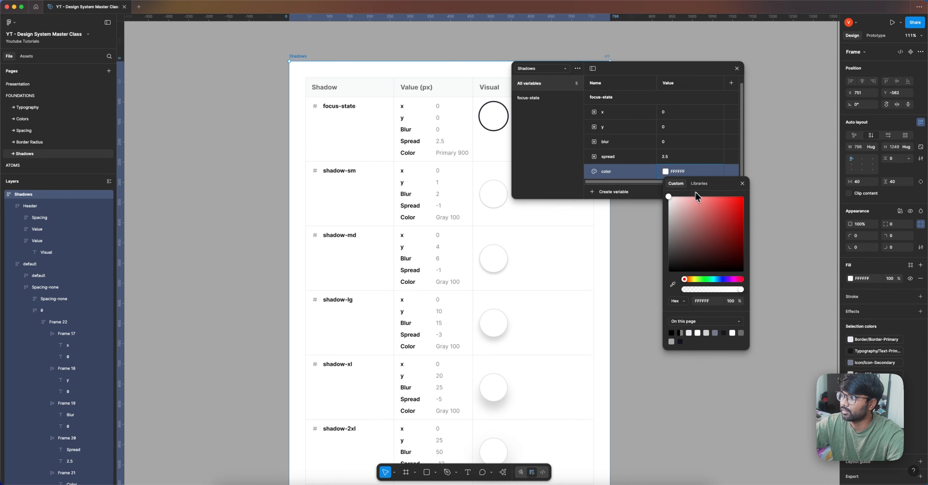
left_click(699, 184)
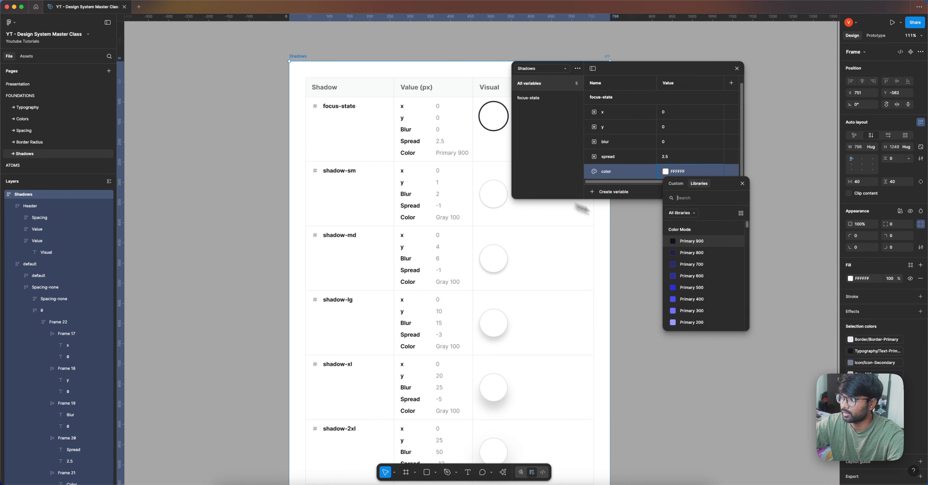
left_click(702, 241)
left_click(734, 237)
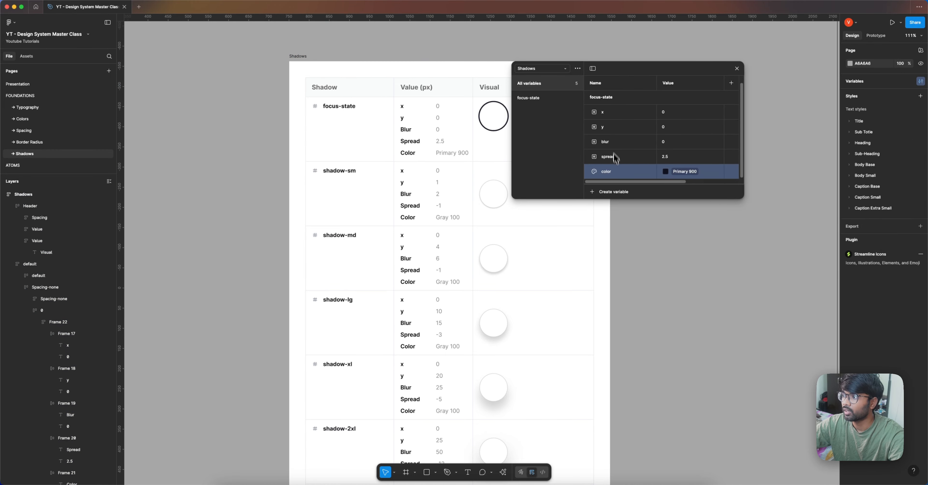
- Duplicate the focus-state variable group, keeping the whole Shadows table in view beside the variables window
scroll(354, 159, "down", 5)
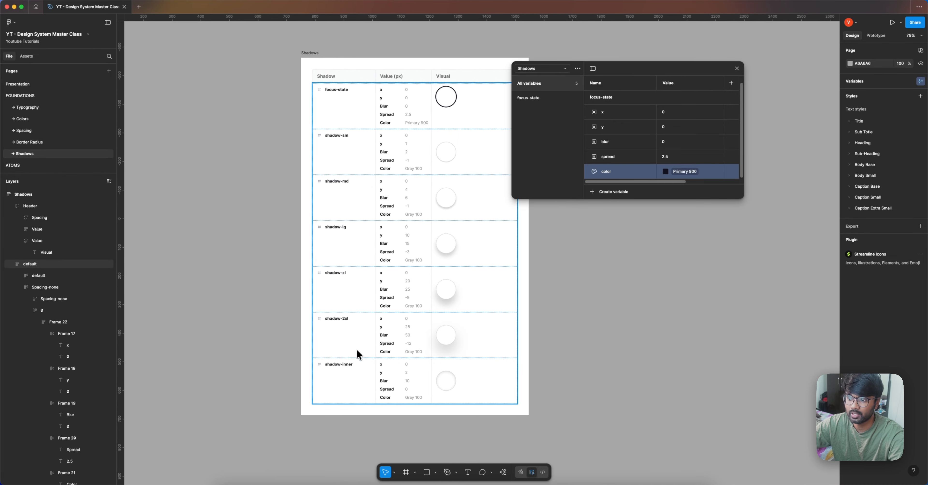
left_click_drag(757, 254, 677, 267)
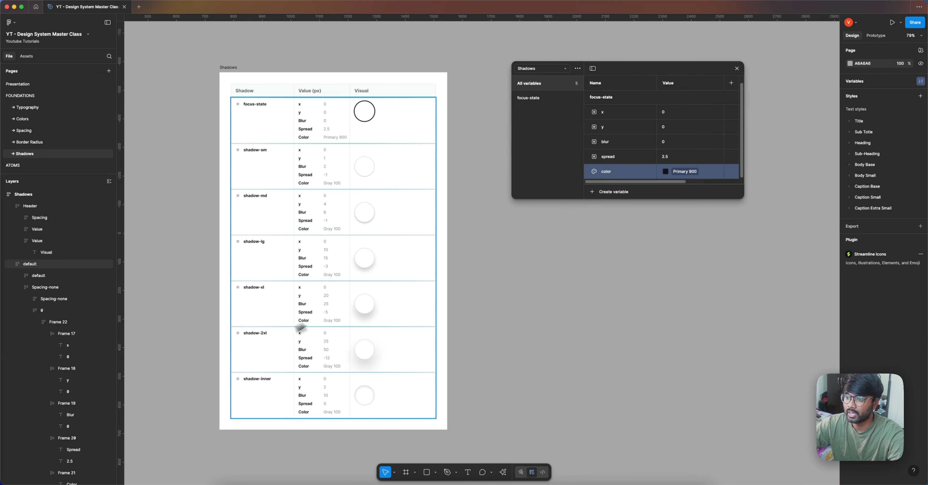
right_click(528, 97)
left_click(560, 110)
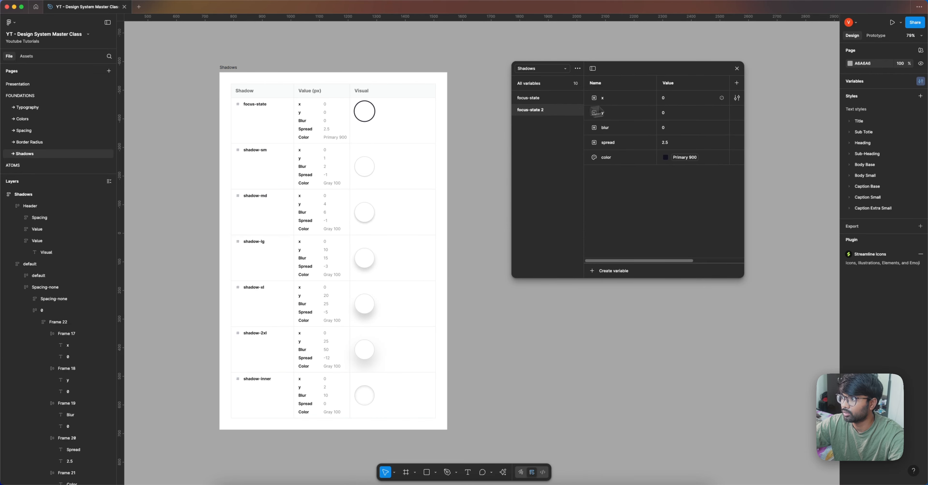
- In the duplicated focus-state group, set y to 1, blur to 2 and spread to -1
left_click(671, 101)
left_click(669, 110)
type("1")
left_click(671, 127)
type("2")
left_click(673, 144)
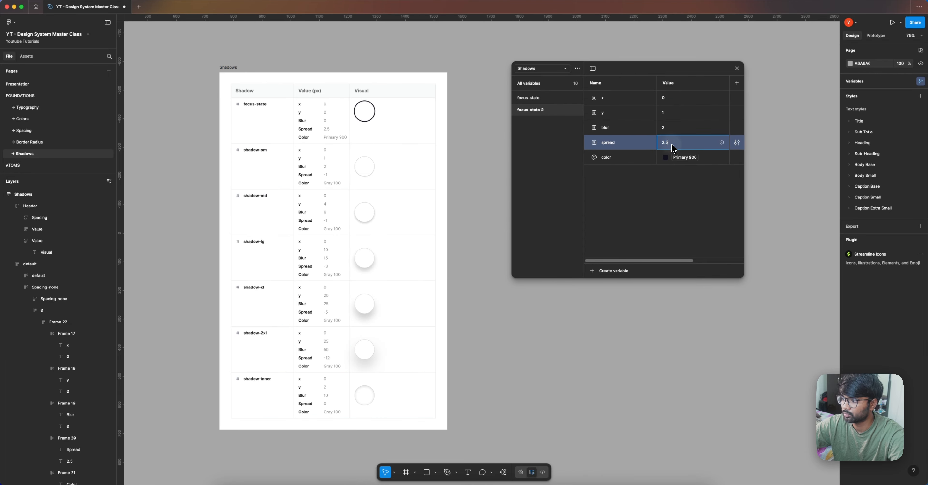
key("BackSpace")
- Link the duplicated group's color variable to Gray 100 and rename the group shadow-sm
left_click(680, 159)
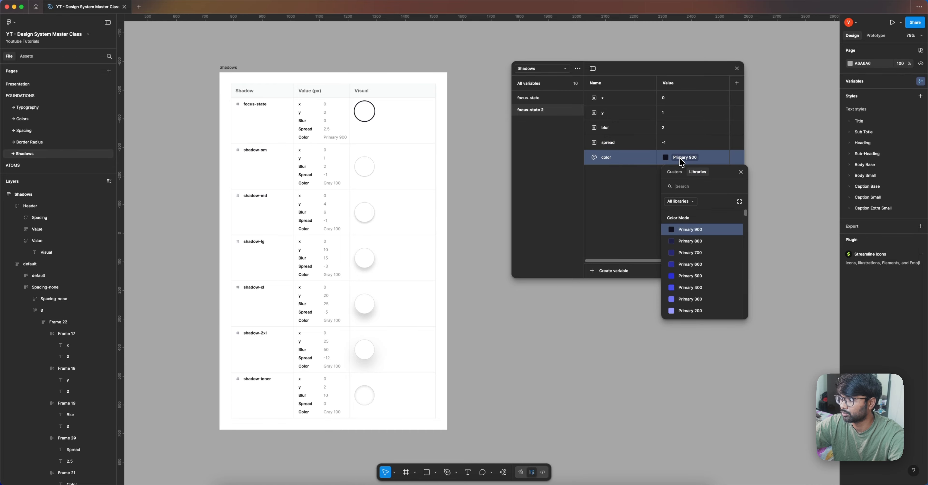
scroll(702, 268, "down", 10)
left_click(695, 306)
double_click(534, 109)
type("shadow-sm")
key("Return")
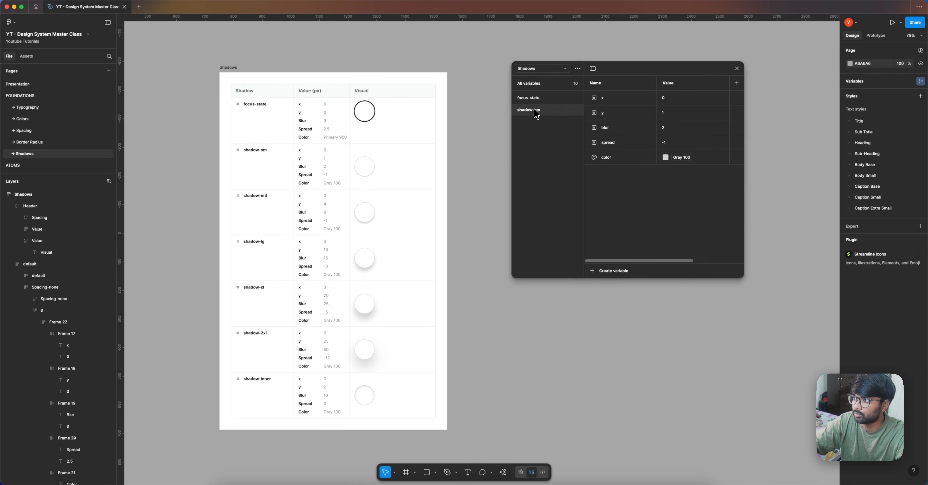
- Duplicate the shadow-sm group as shadow-md, with y set to 4 and blur to 6
right_click(534, 110)
left_click(560, 128)
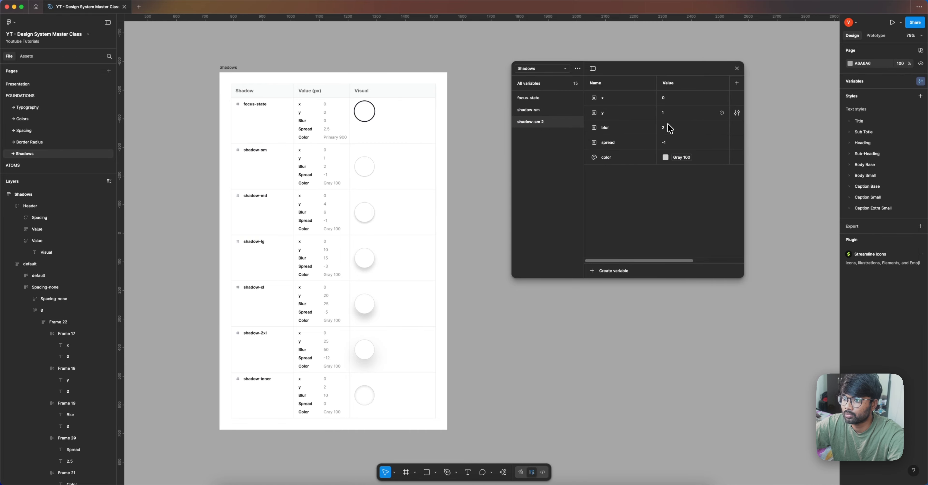
left_click(667, 113)
type("4")
left_click(670, 128)
type("5")
key("BackSpace")
type("6")
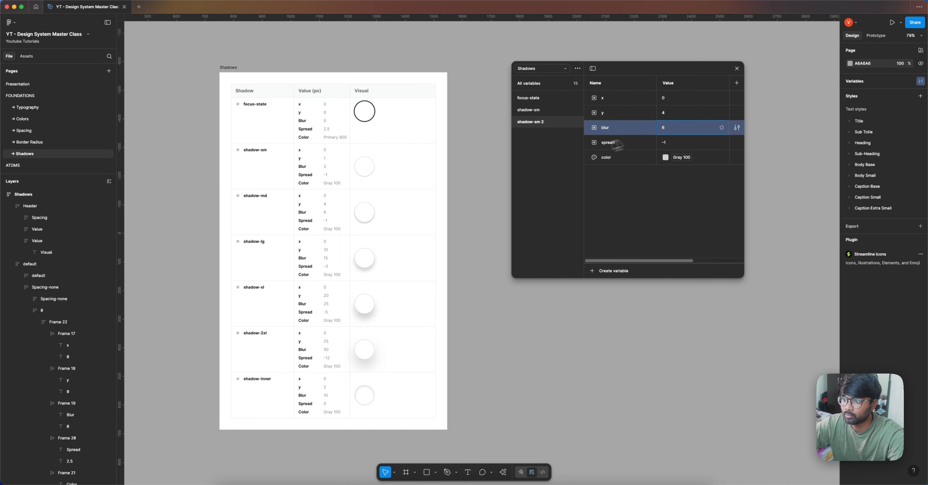
double_click(553, 123)
type("shadow-md")
key("Return")
- Duplicate the shadow-md group and name the copy shadow-lg
right_click(559, 122)
left_click(576, 138)
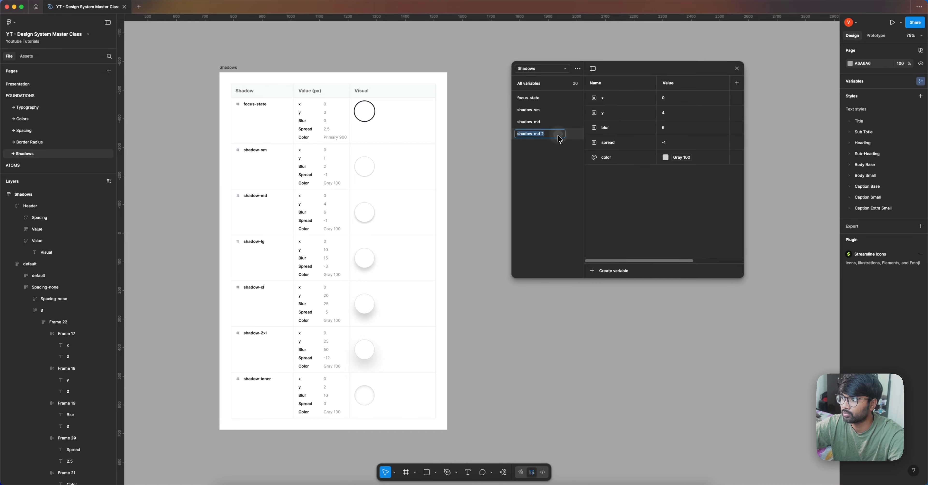
double_click(540, 133)
type("shadow-lg")
key("Return")
- Set the shadow-lg variables to y 10, blur 15 and spread -3
left_click(668, 113)
type("10")
left_click(671, 131)
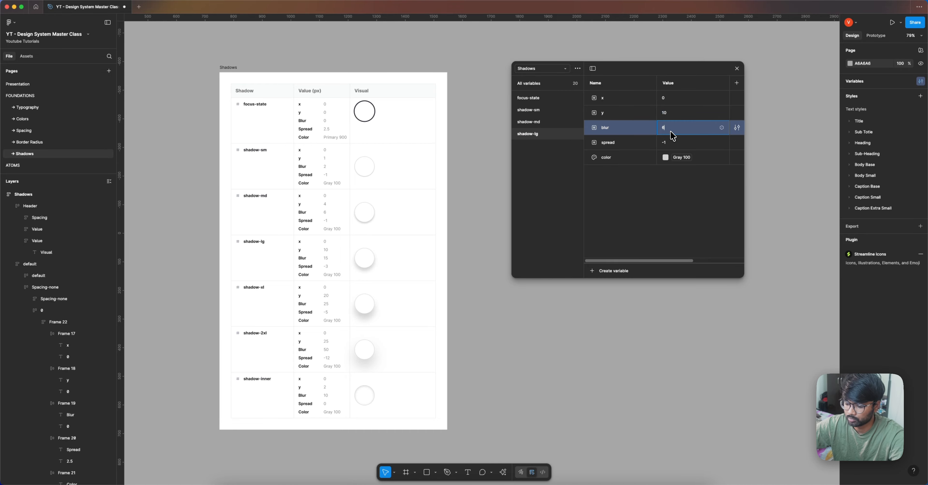
left_click(668, 142)
type("-3")
left_click(615, 188)
- Duplicate the shadow-lg group and name the copy shadow-xl
right_click(541, 132)
left_click(549, 148)
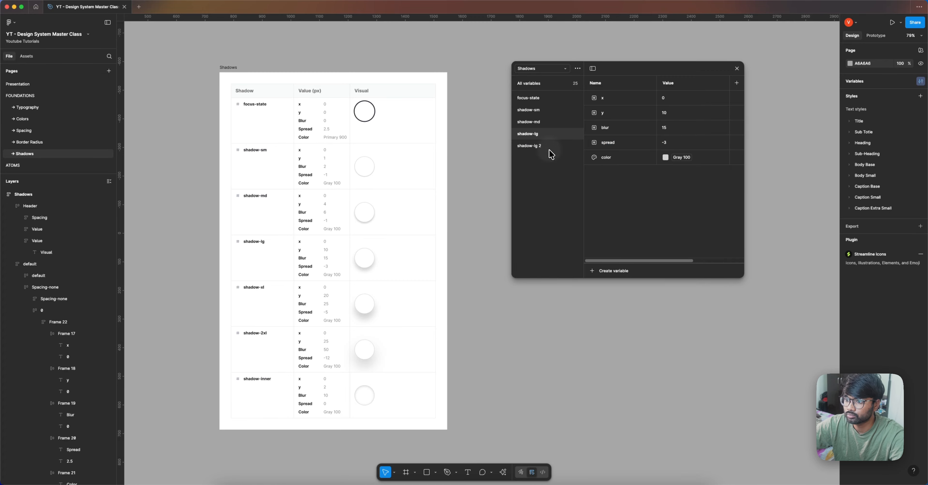
double_click(549, 146)
type("xl")
key("Return")
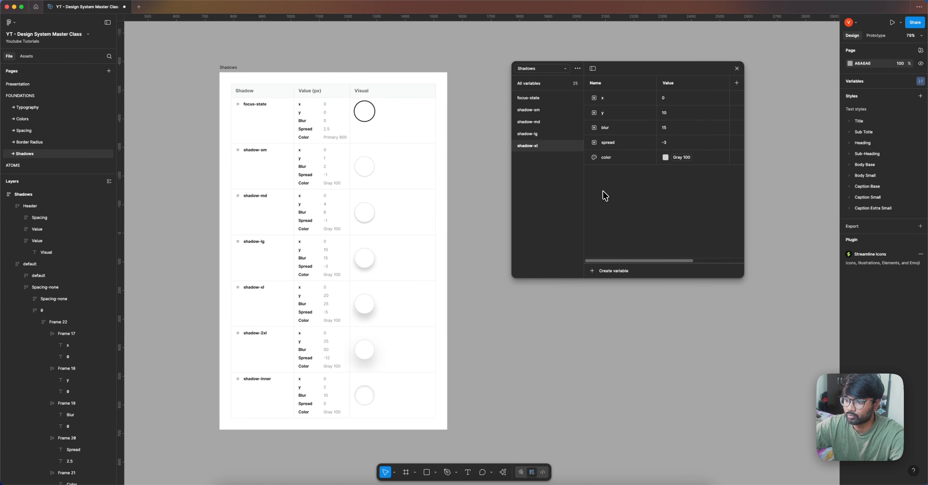
- Set the shadow-xl variables to y 20, blur 25 and spread -5
left_click(674, 113)
type("20")
left_click(670, 129)
type("25")
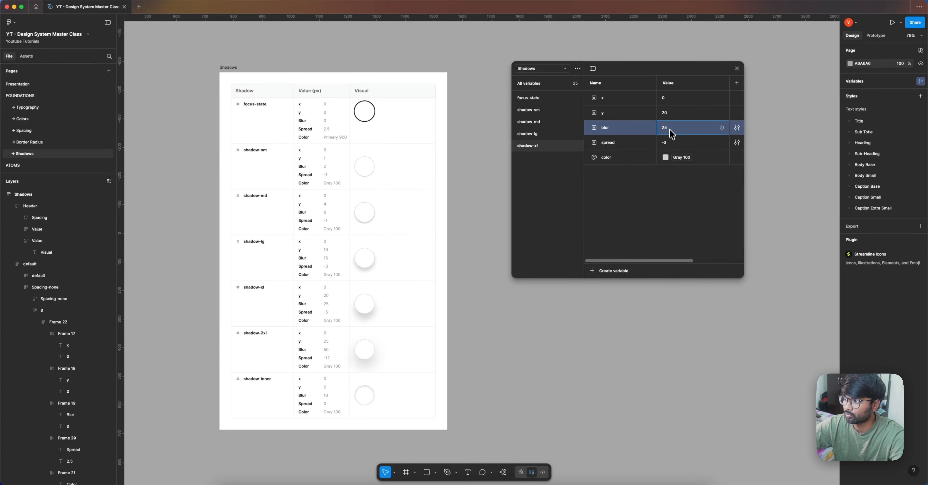
left_click(670, 142)
type("-5")
- Duplicate the shadow-xl group and name the copy shadow-2xl
right_click(528, 145)
left_click(544, 161)
type("shadow-2xl")
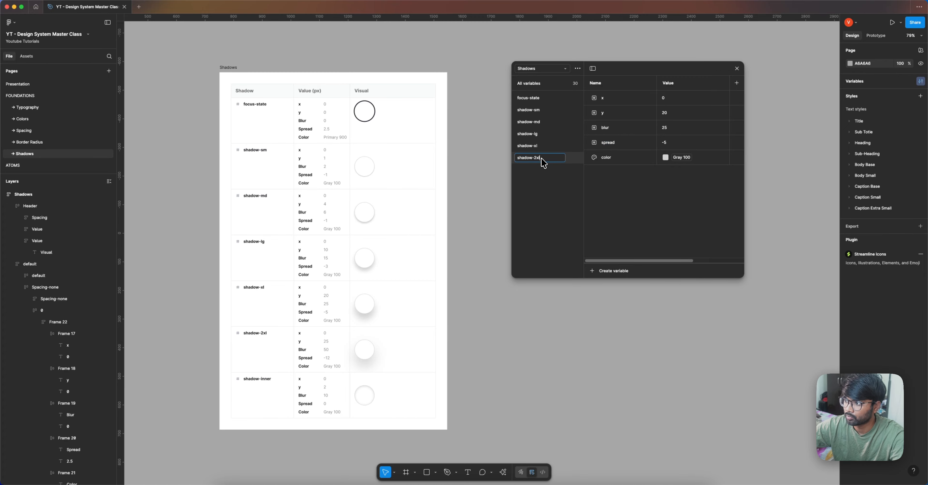
key("Return")
- Set the shadow-2xl variables to y 25, blur 50 and spread -12
left_click(681, 113)
type("25")
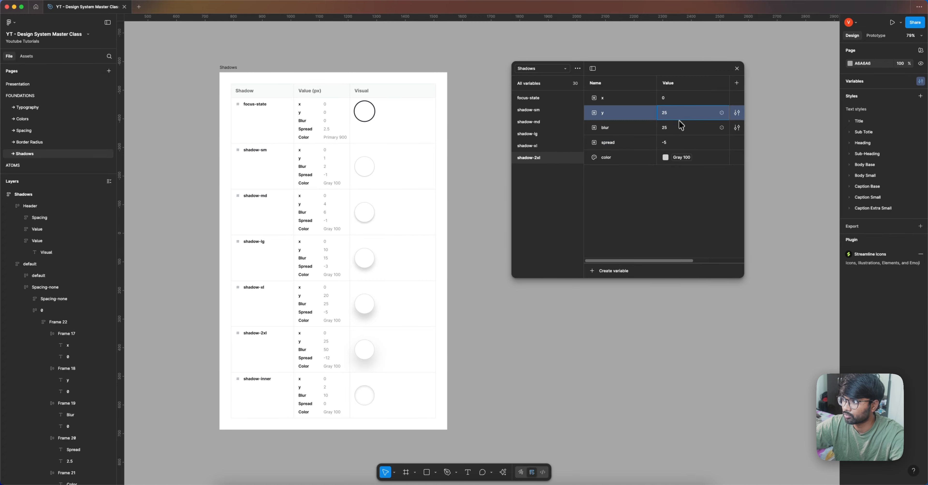
left_click(680, 128)
type("50")
left_click(674, 143)
type("-12")
- Duplicate the shadow-2xl group and name the copy shadow-inner
right_click(528, 157)
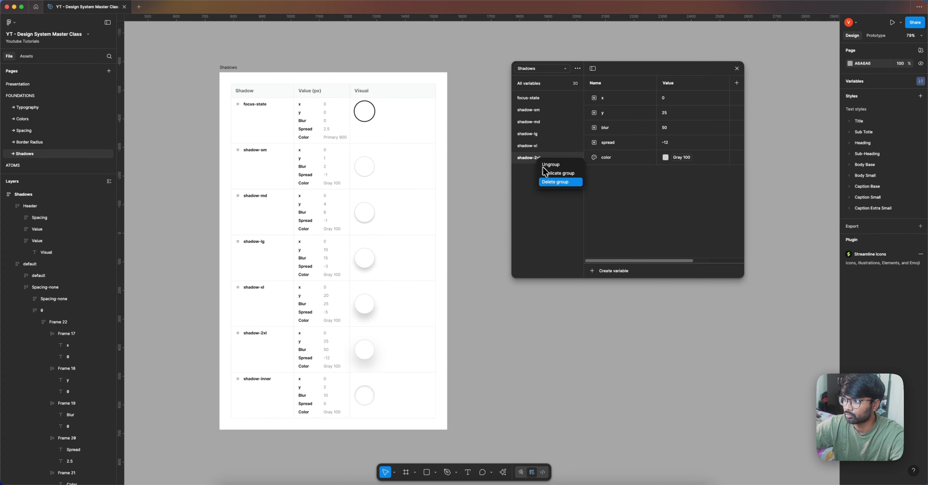
left_click(556, 177)
type("shadow-inner")
key("Return")
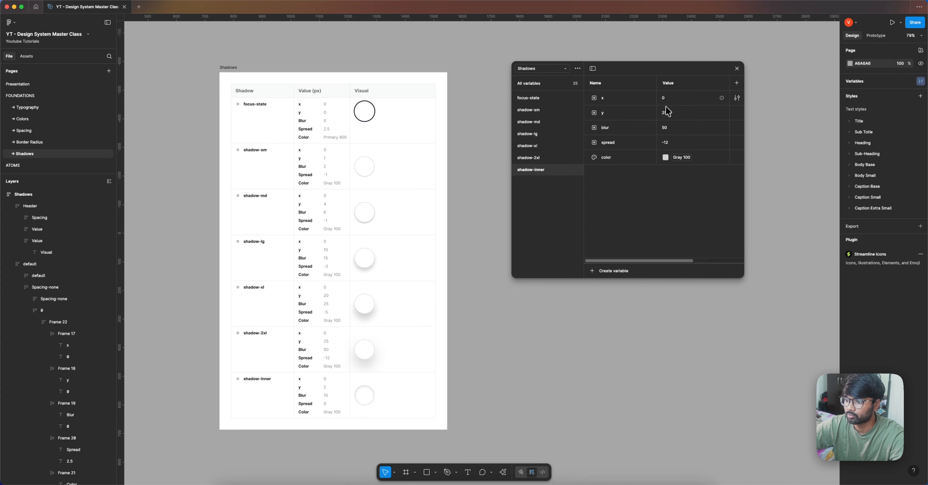
- Set the shadow-inner variables to y 2, blur 10 and spread 0
left_click(672, 114)
type("2")
left_click(672, 128)
type("10")
left_click(681, 143)
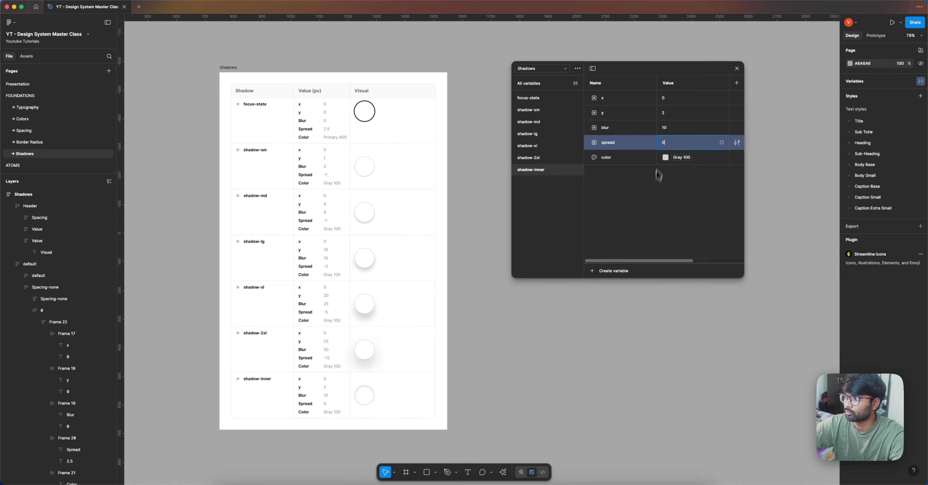
type("0")
left_click(651, 201)
scroll(478, 155, "down", 3)
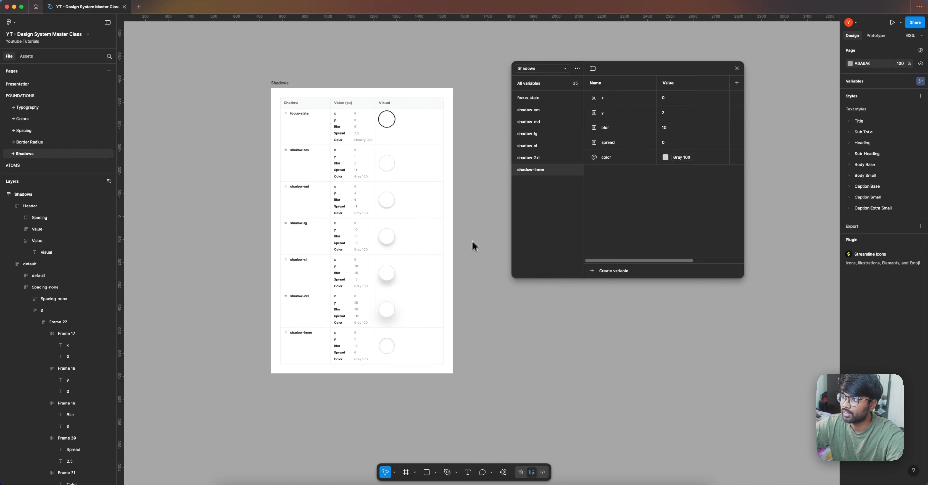
- Close the variables window and draw an ellipse about 114 × 114 on the empty canvas beside the Shadows frame
left_click(737, 70)
left_click(415, 474)
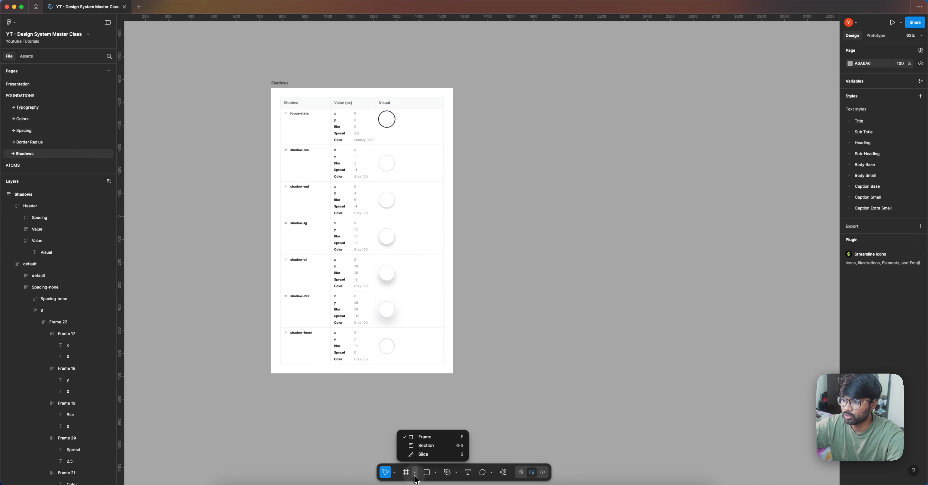
left_click(435, 472)
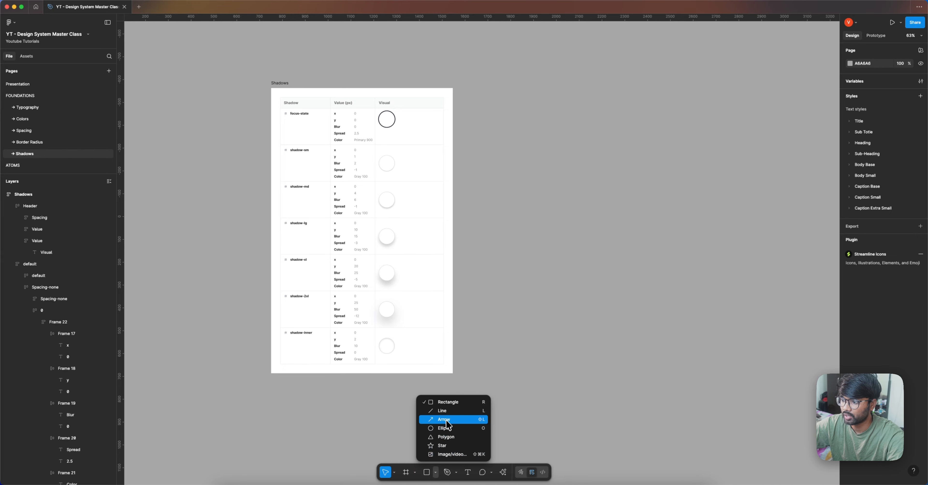
left_click(443, 428)
left_click_drag(481, 109, 497, 136)
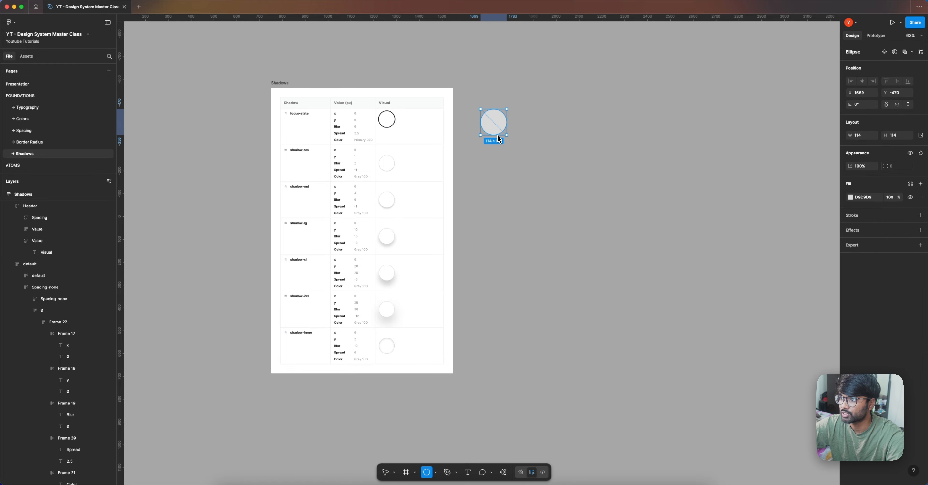
- Link the X position of the focus-state swatch's drop shadow to the focus-state x variable
left_click(389, 121, "super")
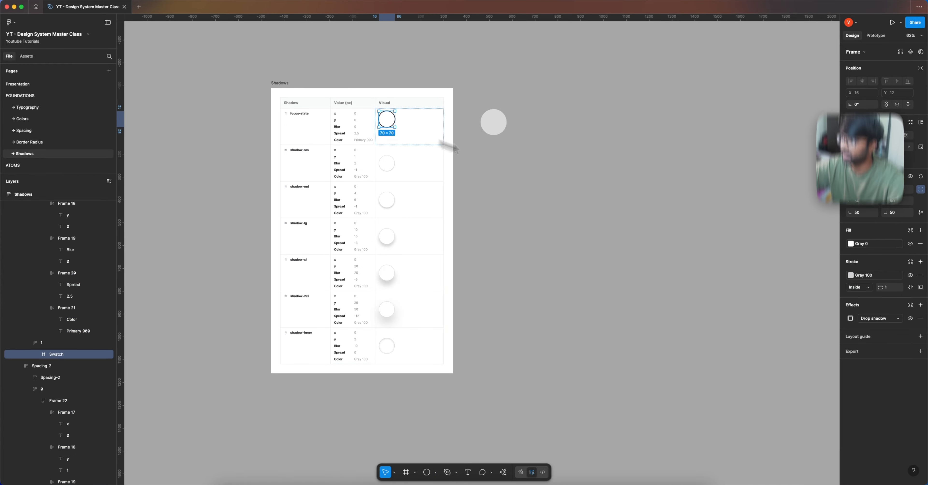
left_click(850, 318)
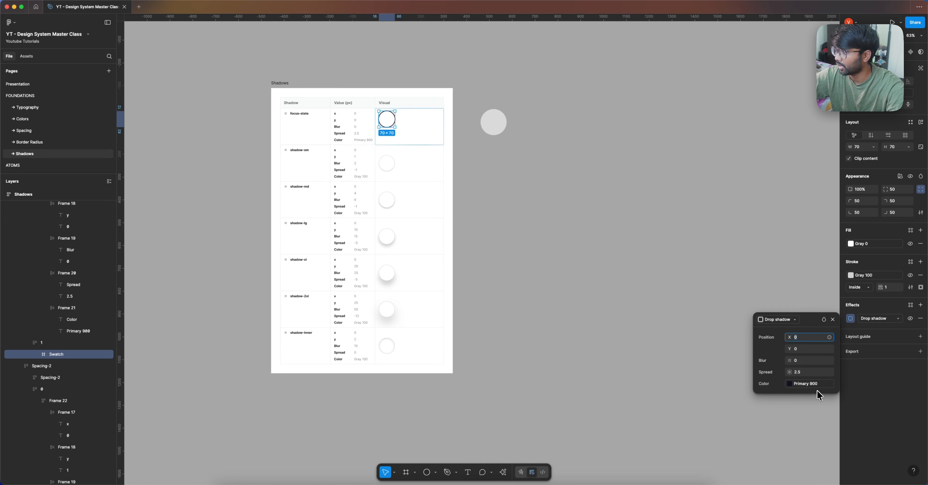
left_click(829, 338)
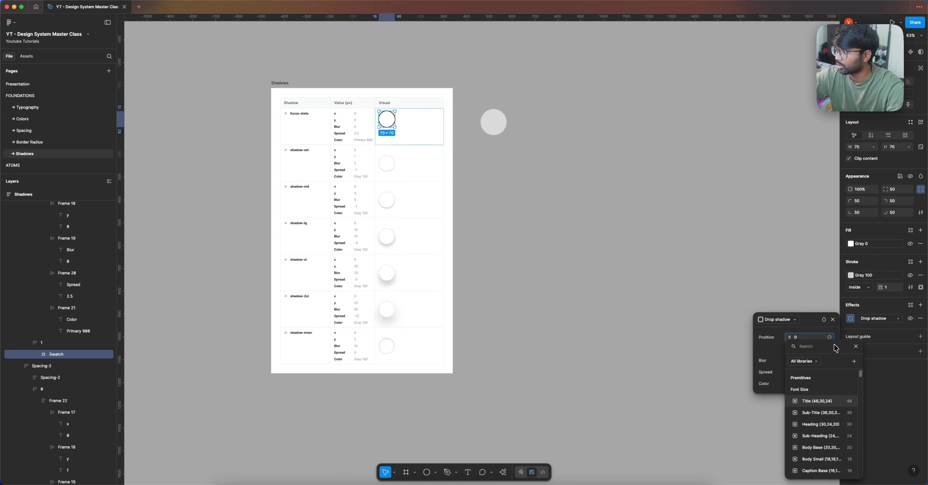
scroll(843, 375, "down", 10)
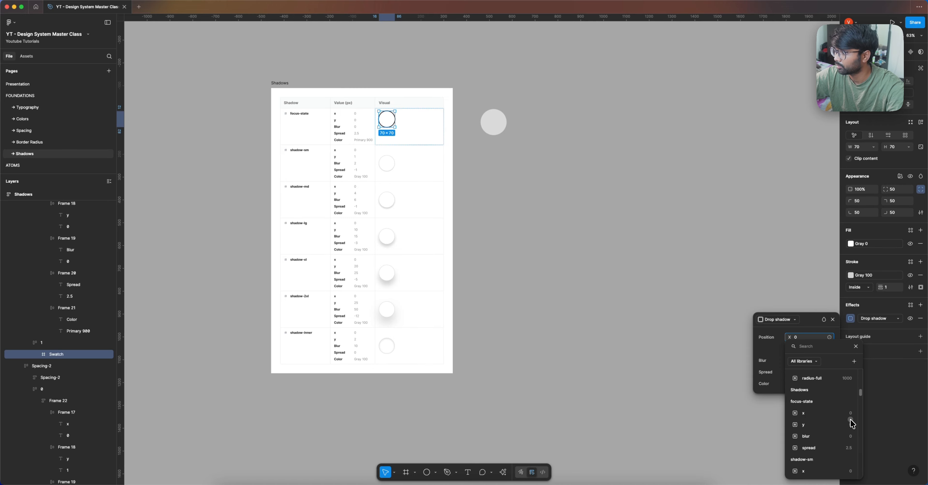
scroll(831, 392, "down", 1)
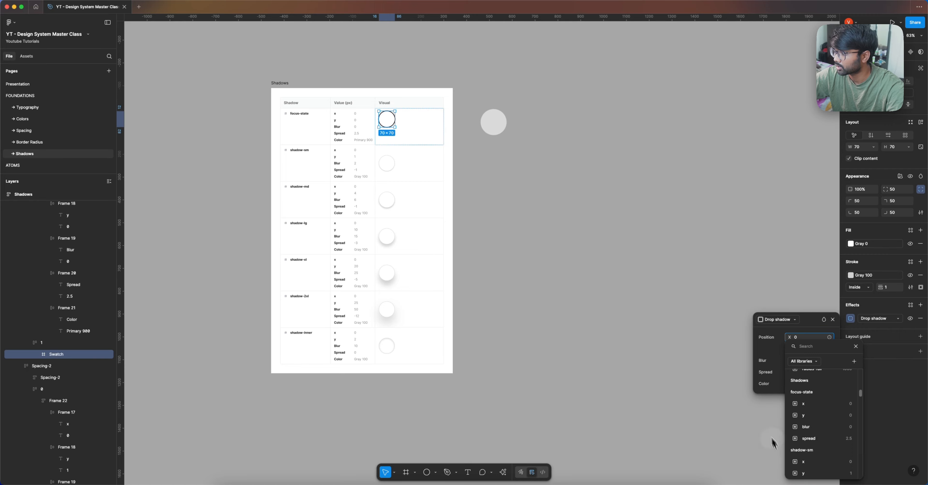
scroll(818, 367, "up", 1)
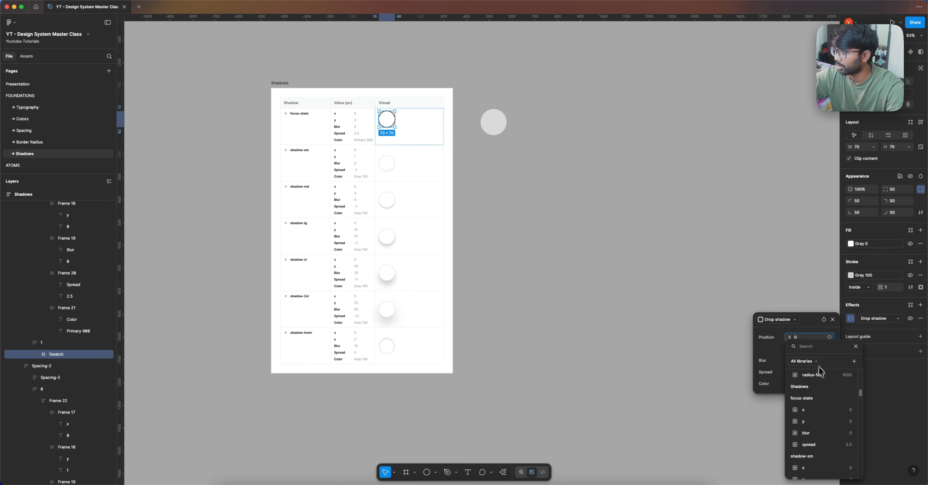
scroll(825, 404, "up", 1)
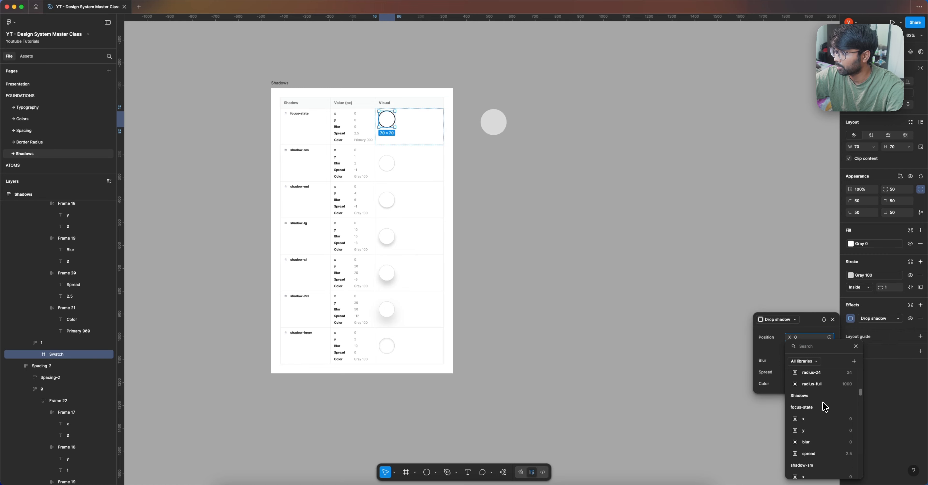
left_click(822, 421)
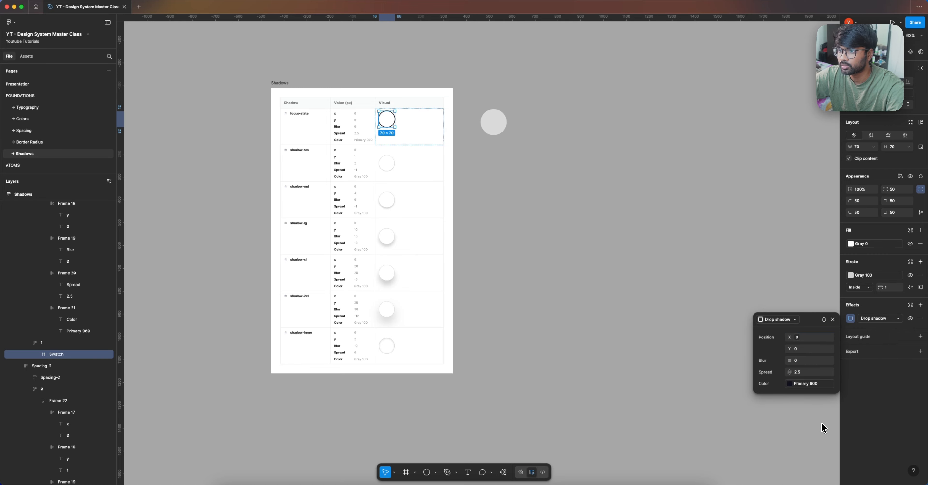
- Link the focus-state drop shadow's Y position and blur to the focus-state y and blur variables
left_click(829, 349)
scroll(824, 403, "down", 15)
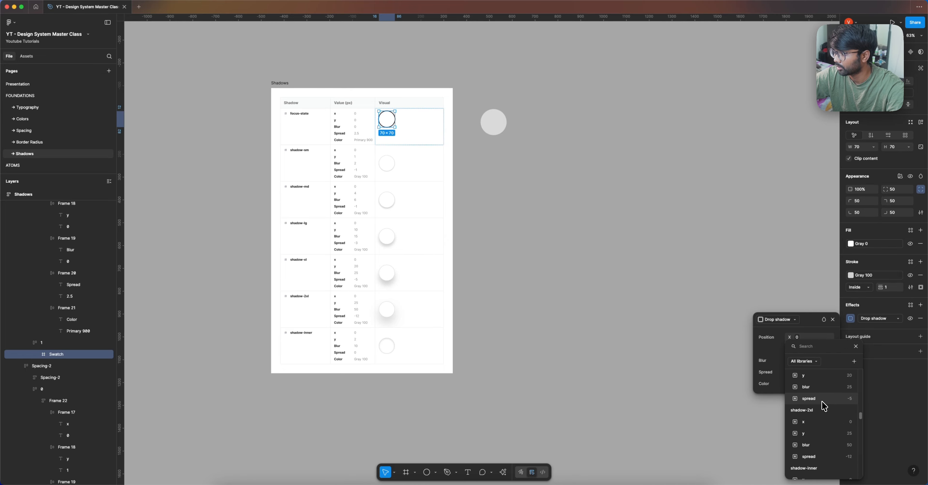
scroll(824, 405, "up", 3)
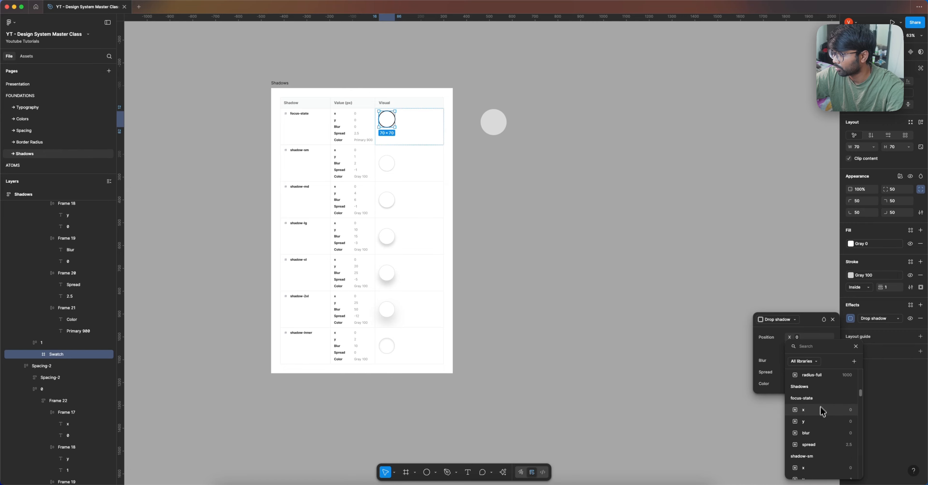
left_click(822, 412)
left_click(829, 361)
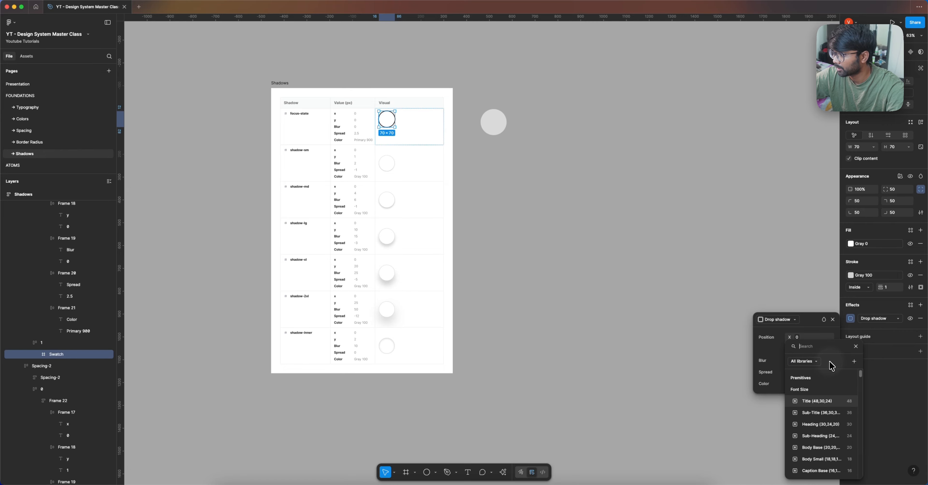
scroll(818, 422, "down", 3)
scroll(817, 424, "down", 1)
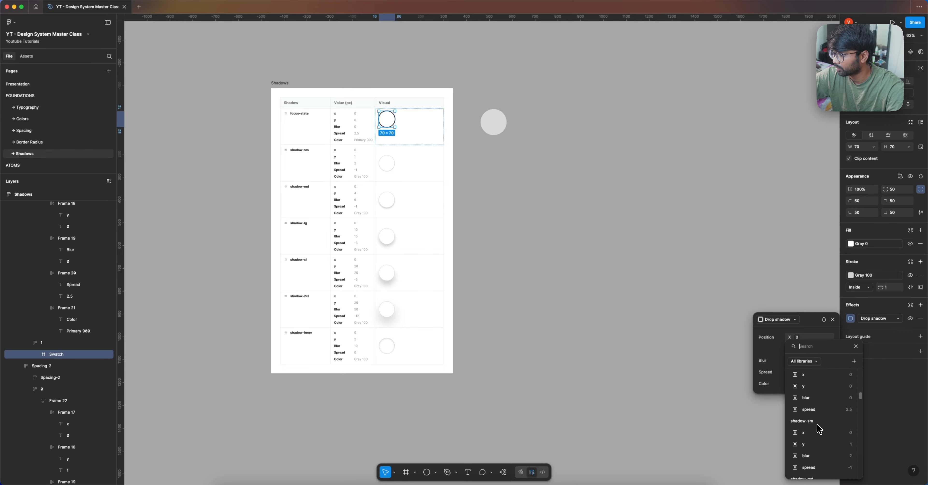
scroll(817, 424, "up", 1)
left_click(818, 418)
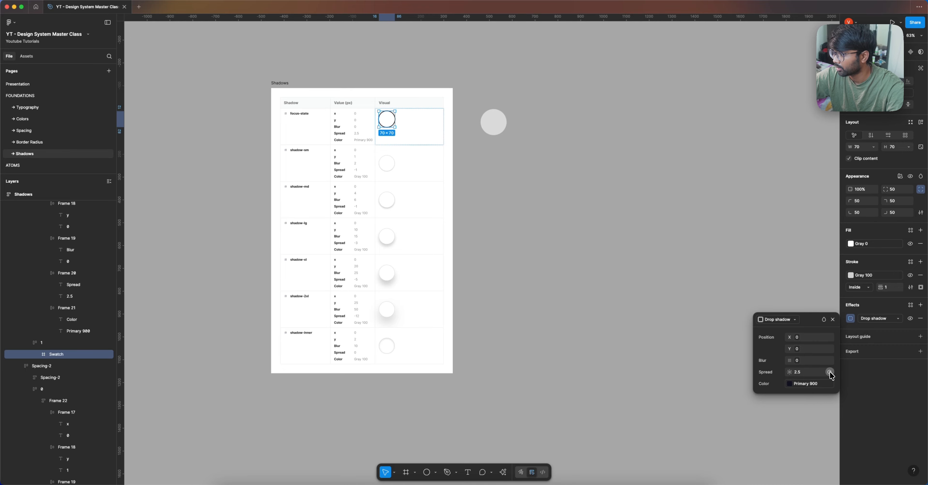
- Link the focus-state drop shadow's spread to the focus-state spread variable
left_click(829, 372)
scroll(822, 407, "down", 5)
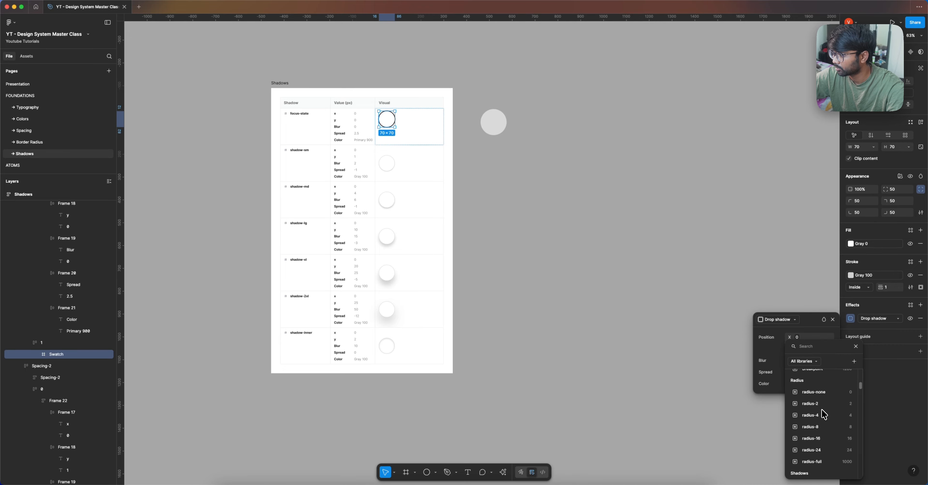
scroll(823, 410, "down", 5)
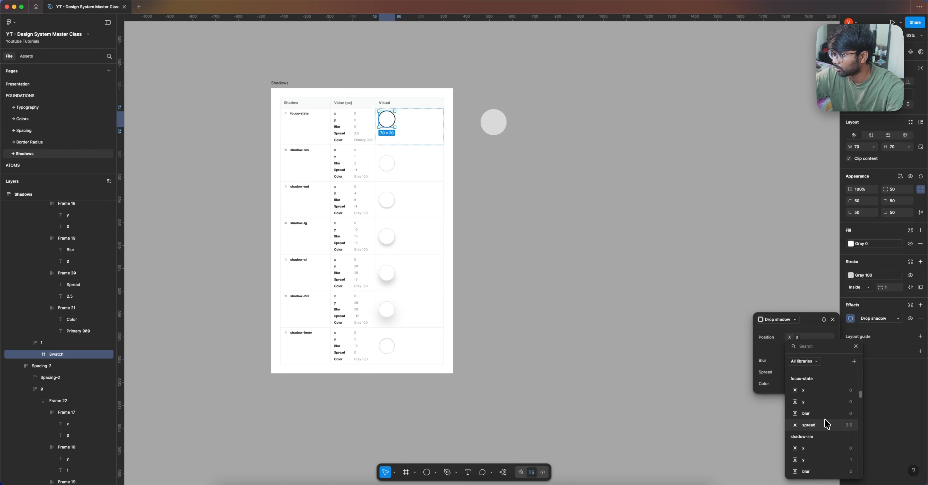
left_click(825, 425)
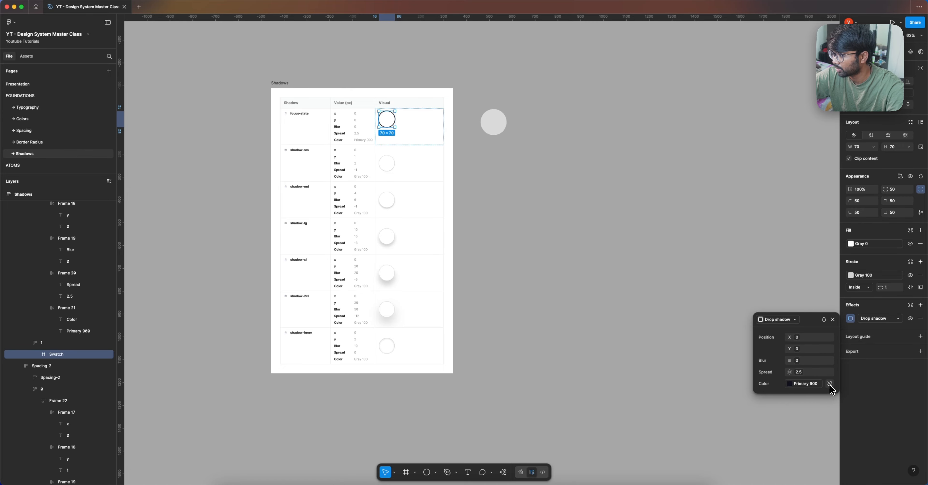
- Detach the focus-state drop shadow's color variable and apply Primary 900 from the color library again
left_click(830, 383)
left_click(789, 383)
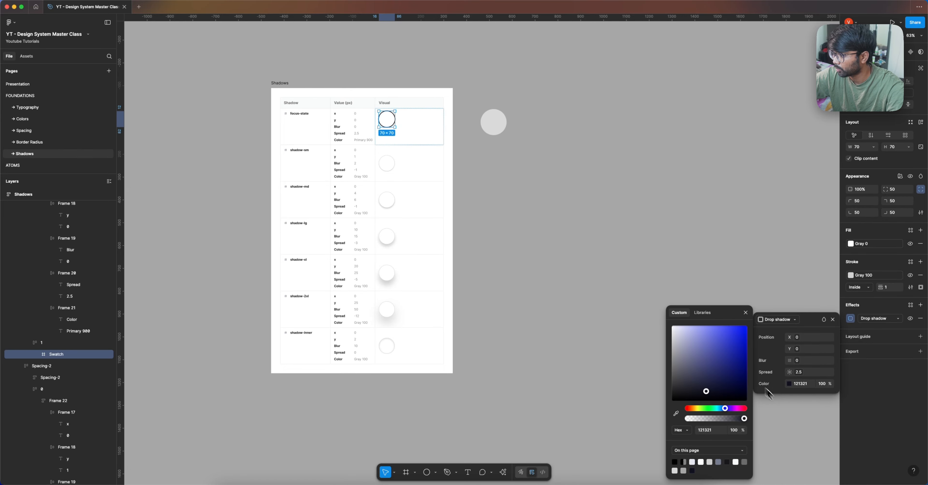
left_click(701, 313)
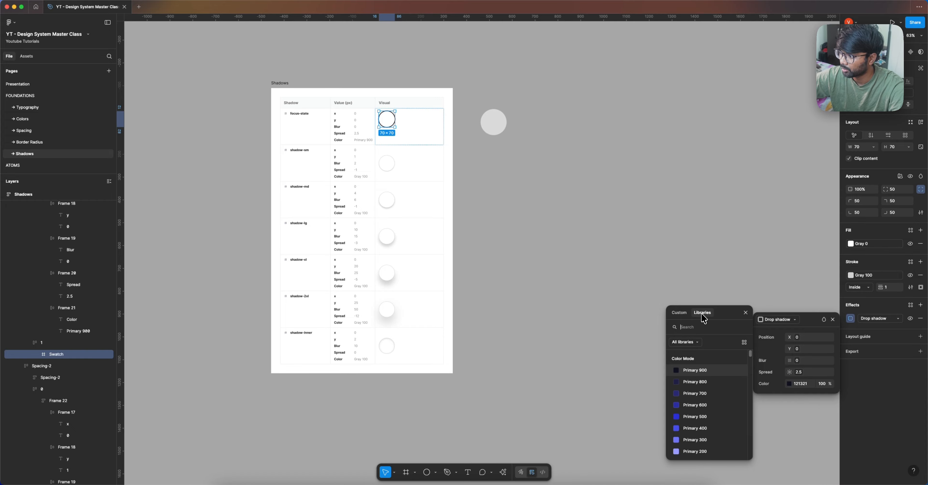
left_click(700, 371)
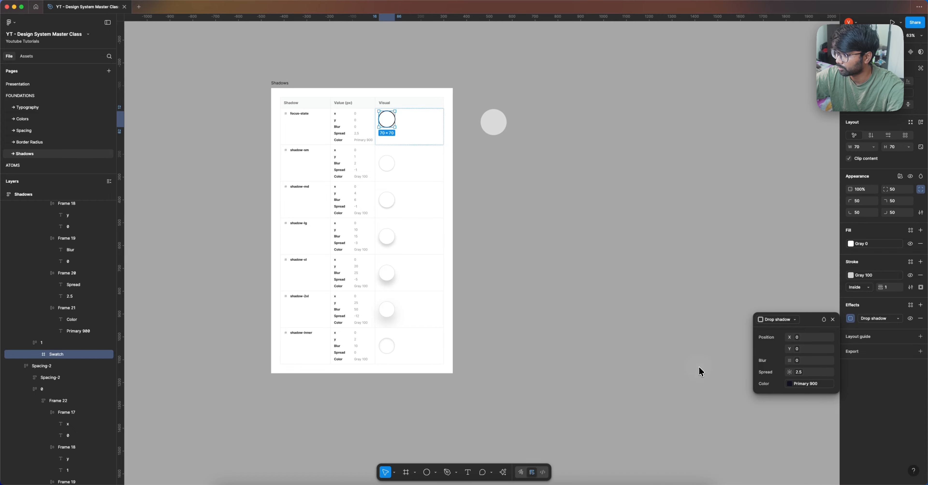
left_click(639, 332)
- Detach the color variable from the drop shadow of the shadow-sm swatch
scroll(379, 183, "up", 5)
left_click(395, 163)
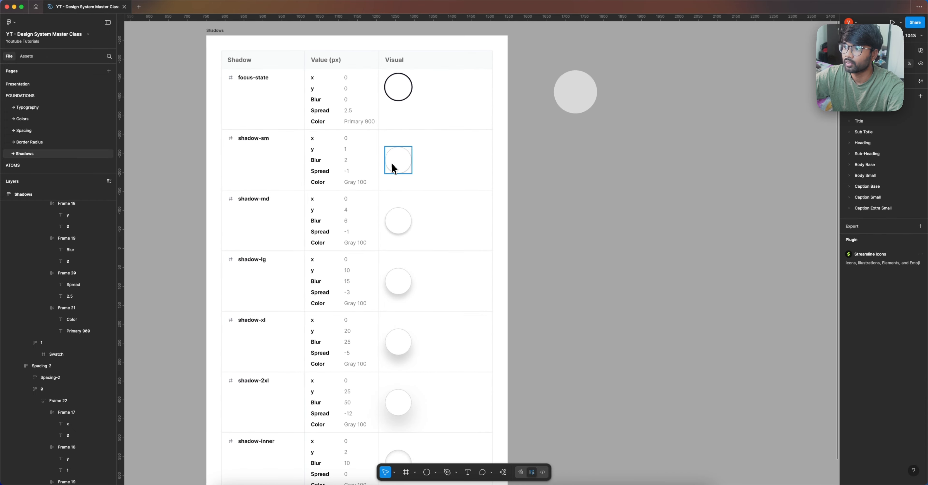
left_click(851, 320)
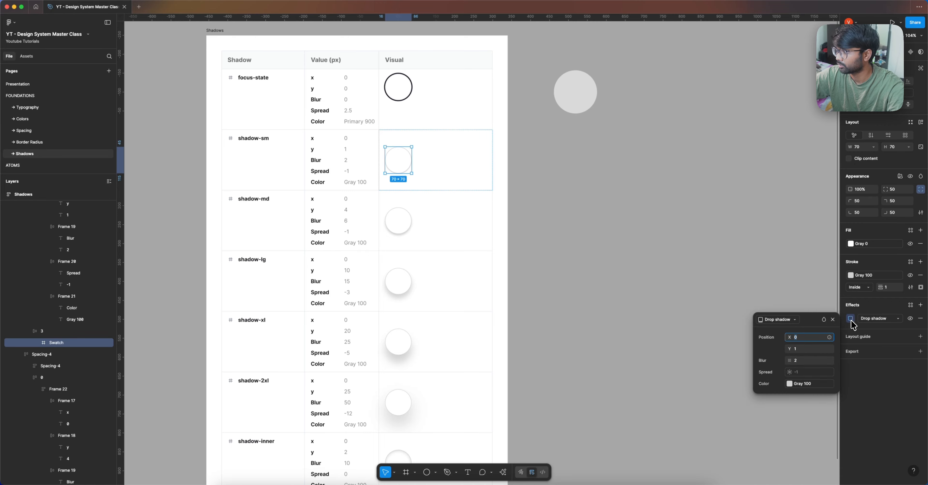
left_click(830, 383)
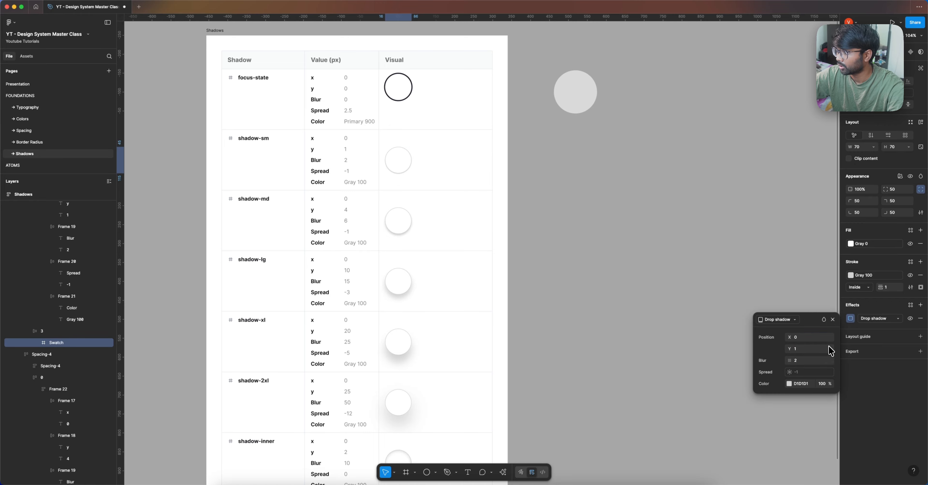
- Link the shadow-sm drop shadow's X and Y positions to the shadow-sm x and y variables
left_click(829, 337)
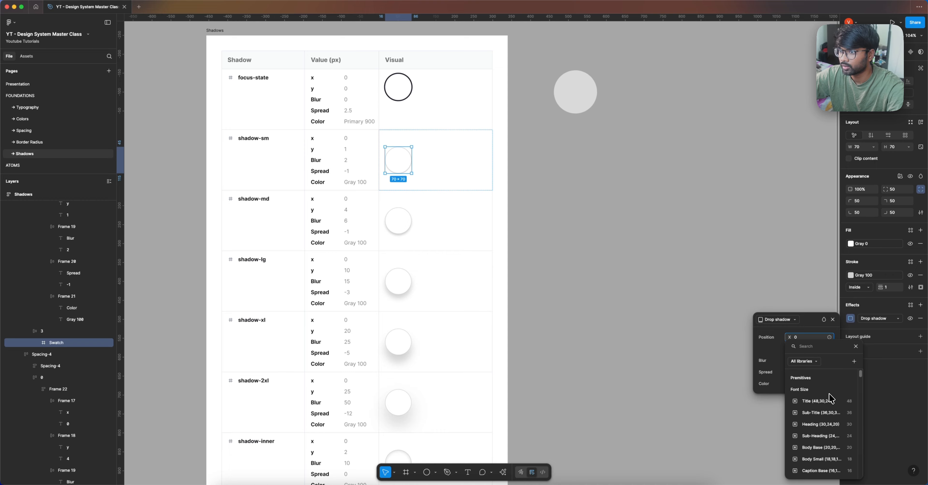
scroll(831, 398, "down", 10)
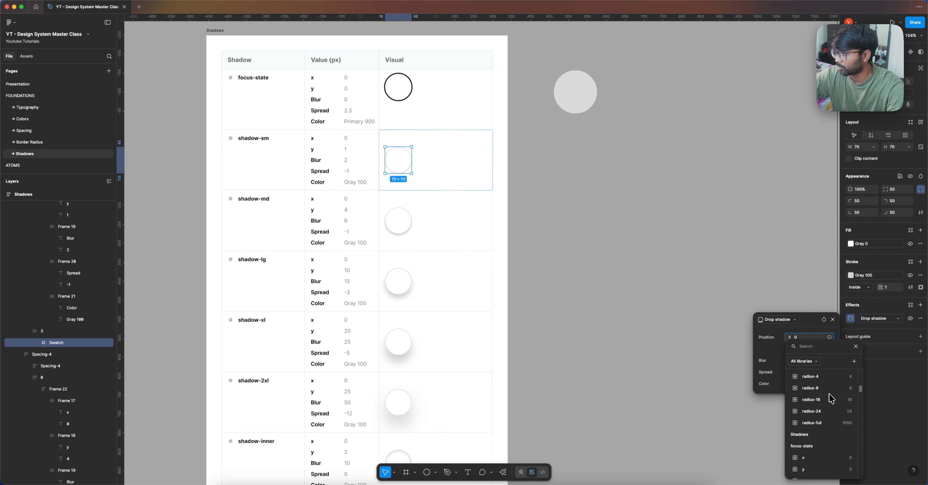
scroll(830, 396, "down", 2)
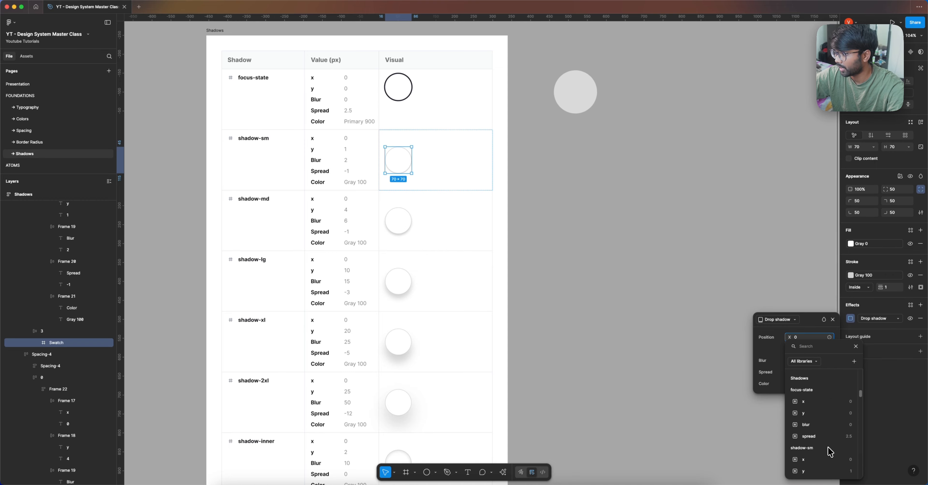
left_click(828, 460)
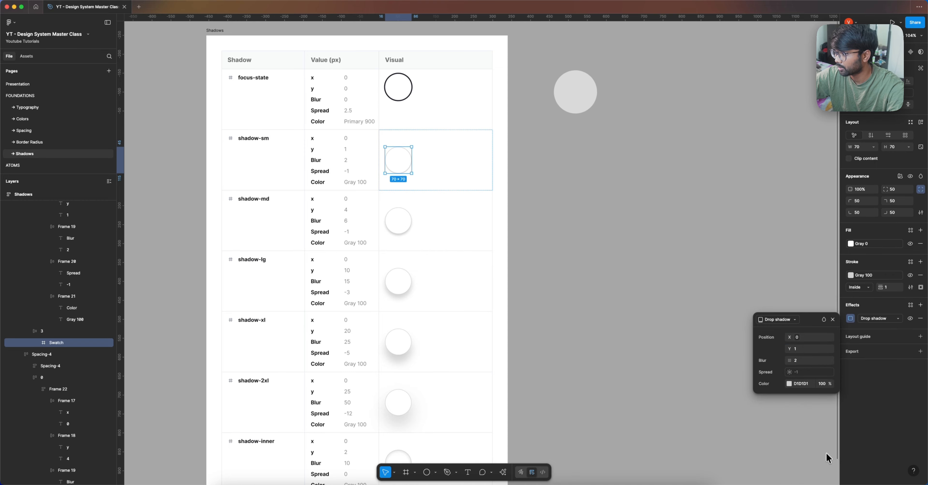
left_click(829, 349)
scroll(821, 414, "down", 10)
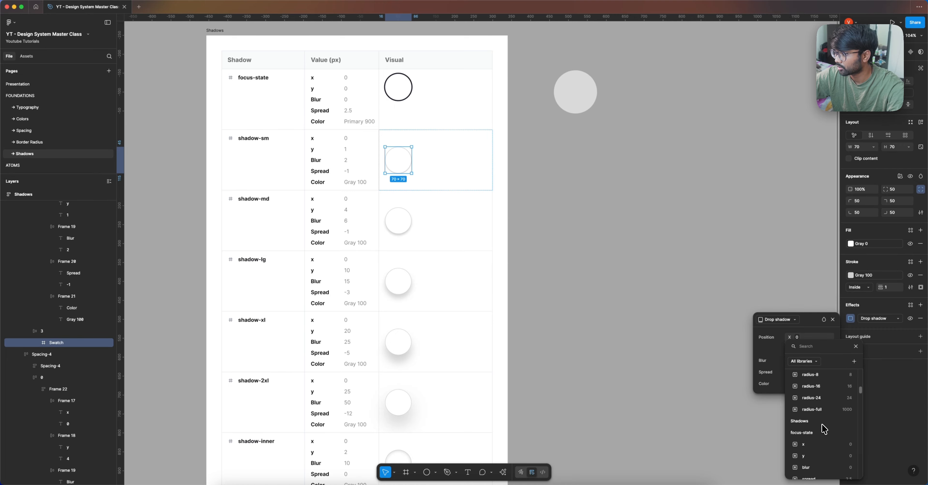
scroll(825, 428, "down", 3)
left_click(826, 420)
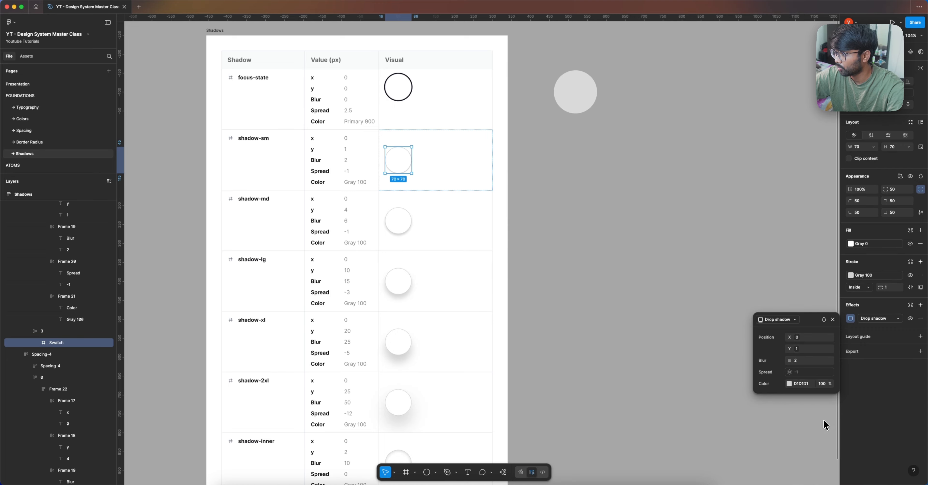
- Link the shadow-sm drop shadow's blur and spread to the shadow-sm blur and spread variables
left_click(828, 360)
scroll(821, 418, "down", 10)
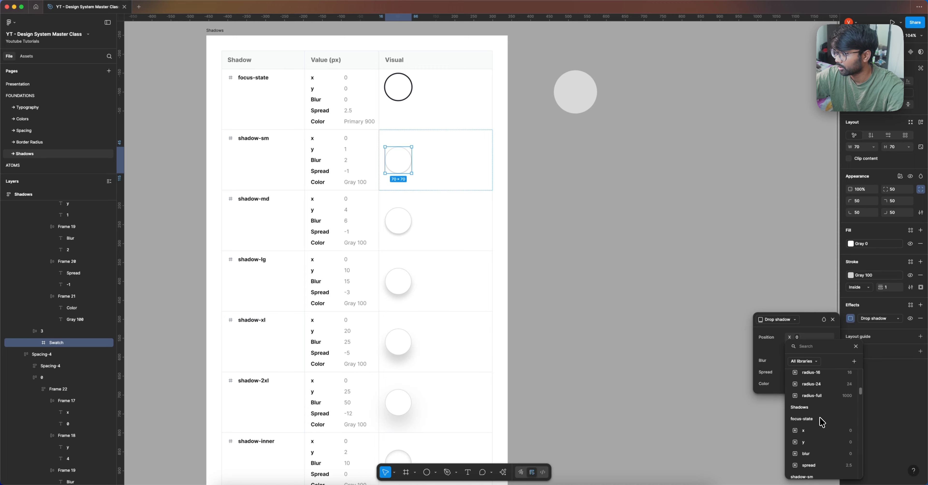
scroll(823, 429, "down", 4)
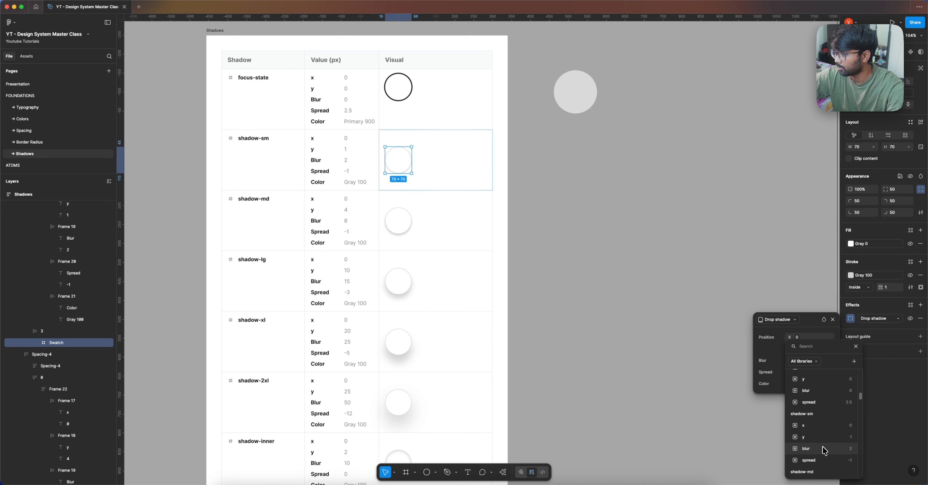
left_click(825, 448)
left_click(830, 373)
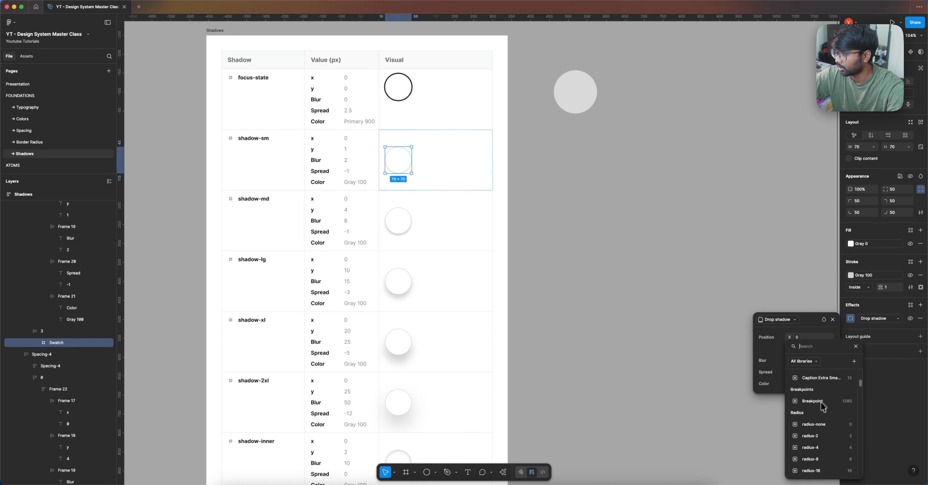
scroll(820, 425, "down", 12)
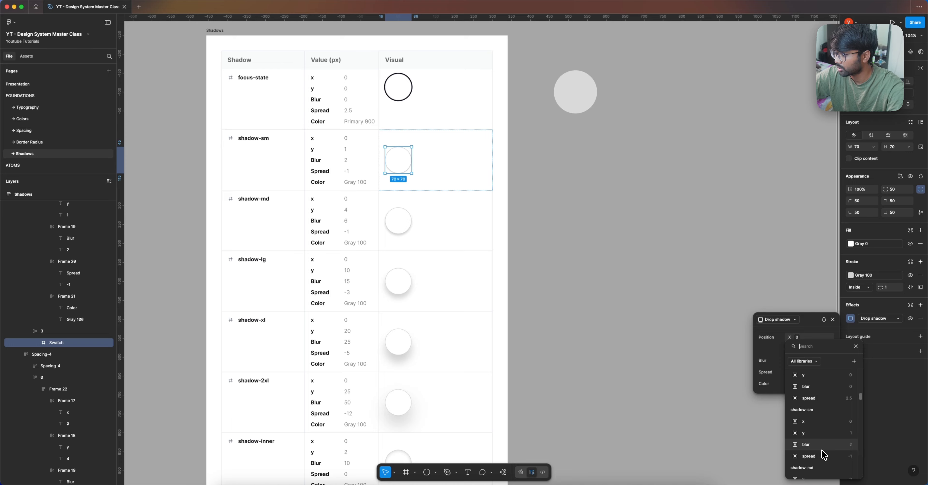
left_click(824, 455)
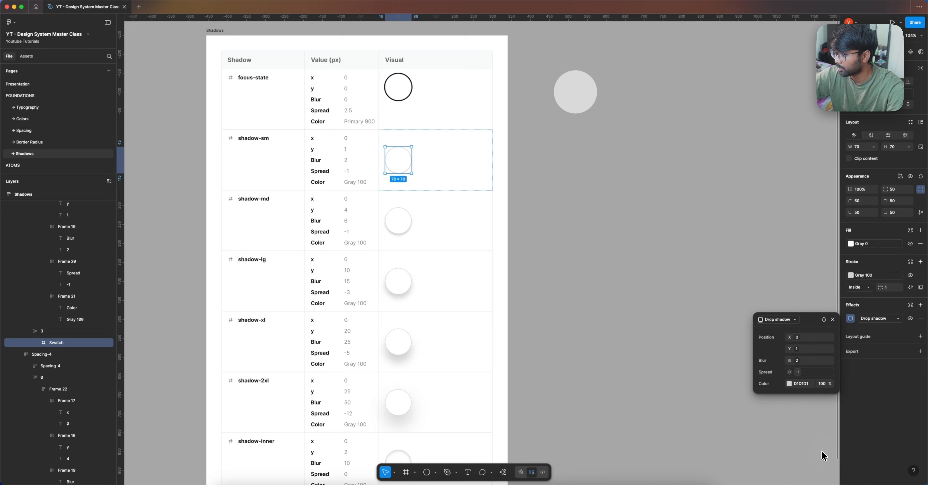
- Apply the Gray 100 library color to the shadow-sm swatch's drop shadow
left_click(789, 384)
left_click(702, 313)
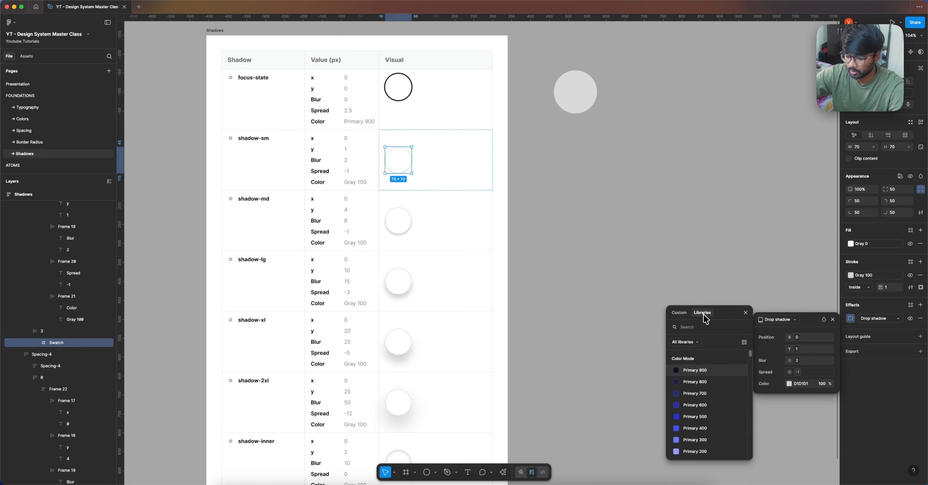
type("gray")
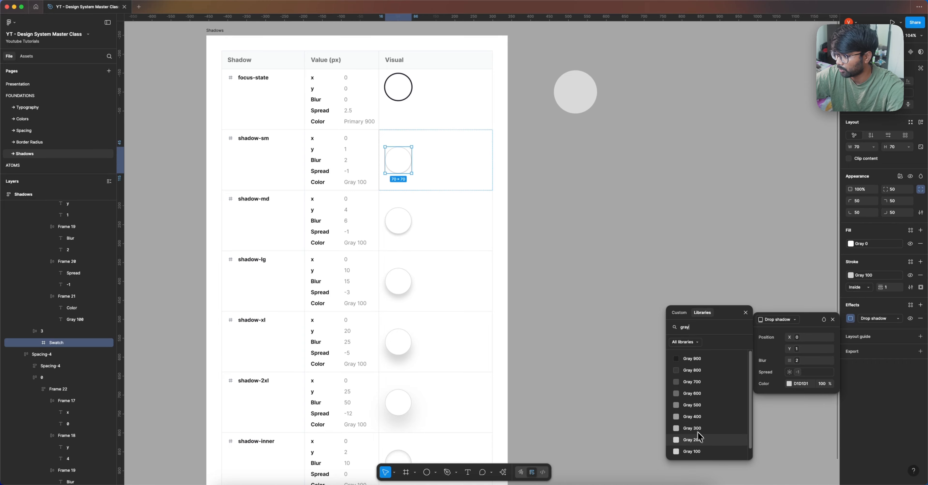
left_click(704, 452)
left_click(622, 360)
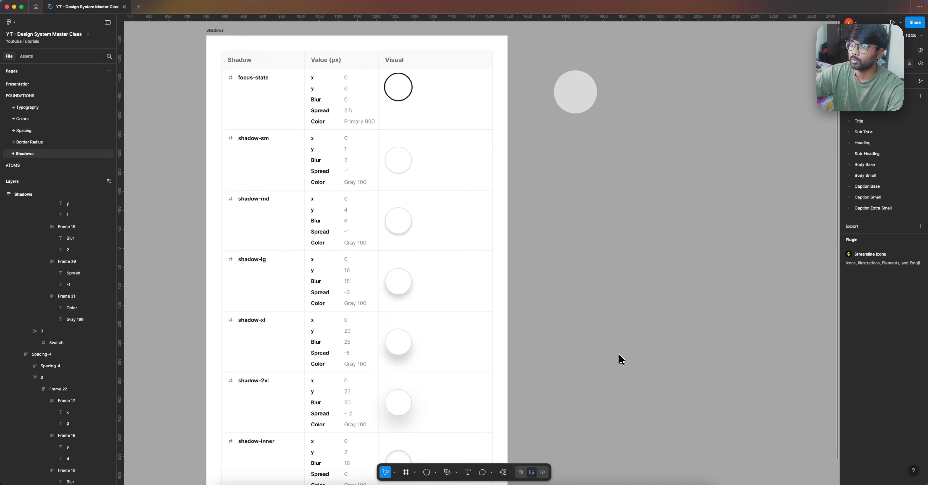
- Link the shadow-md swatch's drop shadow X and Y positions to the shadow-md x and y variables
left_click(394, 227)
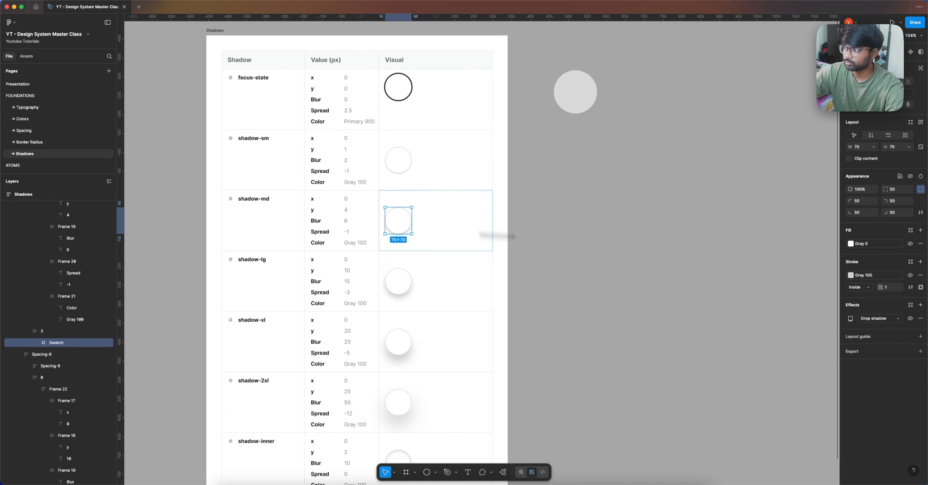
left_click(850, 318)
left_click(829, 338)
scroll(830, 398, "down", 10)
left_click(829, 401)
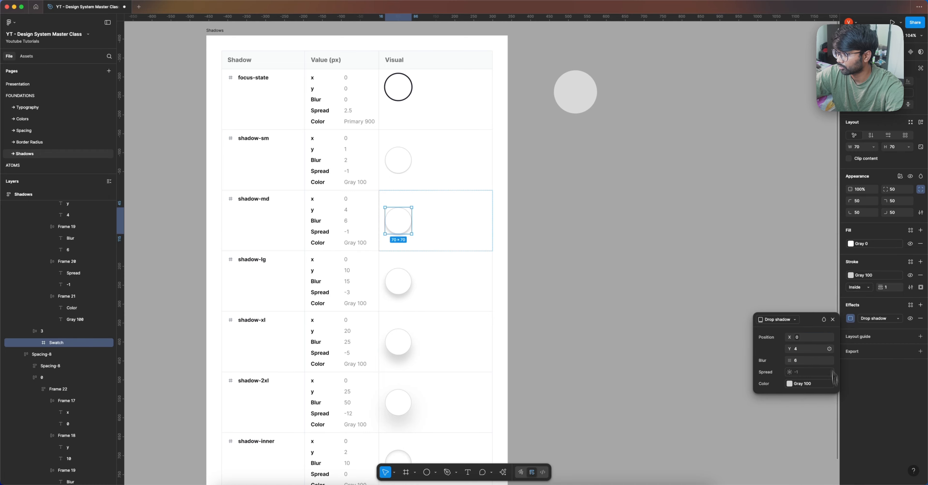
left_click(830, 349)
scroll(826, 415, "down", 10)
left_click(825, 411)
- Link the shadow-md drop shadow's blur and spread to the shadow-md blur and spread variables
left_click(829, 360)
scroll(827, 422, "down", 5)
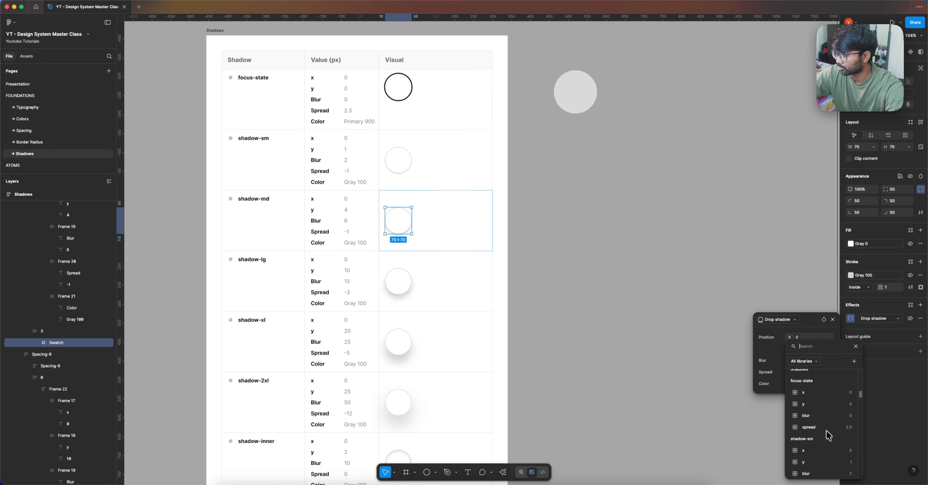
left_click(831, 463)
left_click(830, 372)
scroll(821, 414, "down", 10)
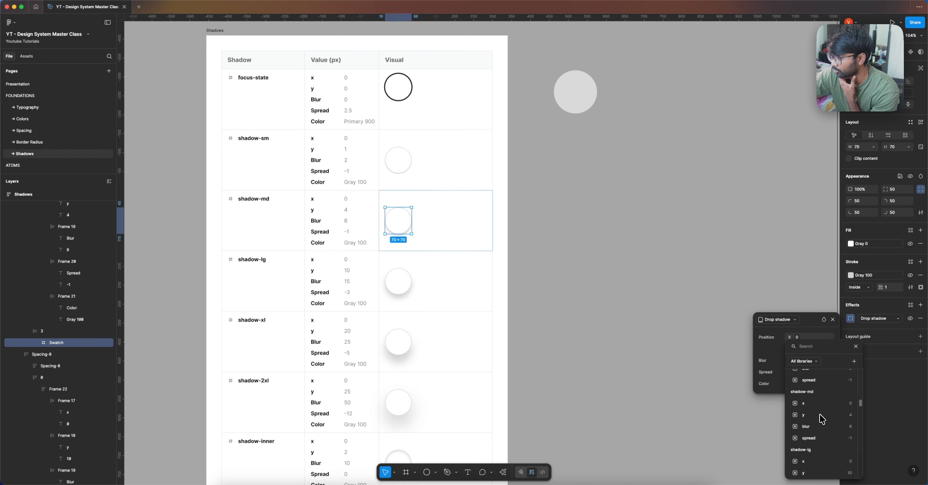
left_click(822, 425)
left_click(829, 373)
scroll(830, 376, "down", 4)
scroll(824, 418, "down", 5)
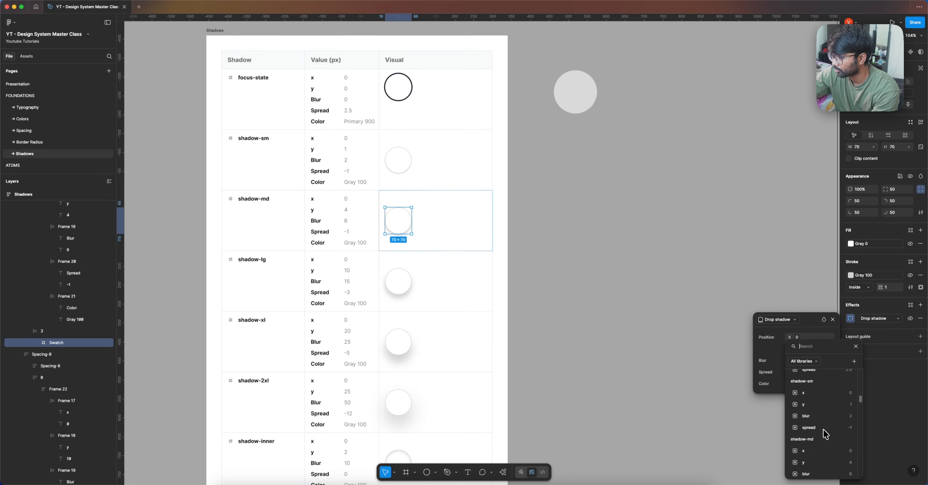
left_click(822, 467)
- Link the shadow-lg swatch's drop shadow X and Y positions to the shadow-lg x and y variables
left_click(411, 293)
double_click(400, 286)
double_click(399, 285)
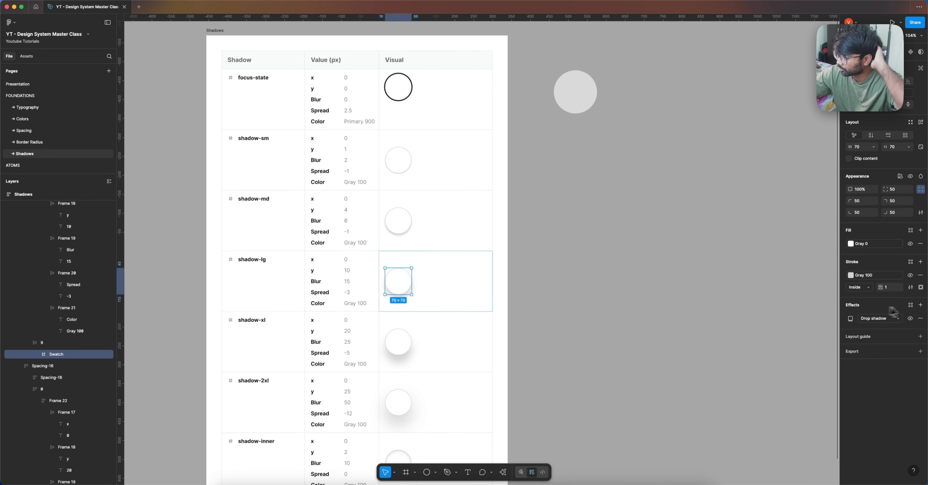
left_click(850, 318)
left_click(829, 336)
left_click(815, 447)
left_click(829, 349)
scroll(828, 406, "down", 10)
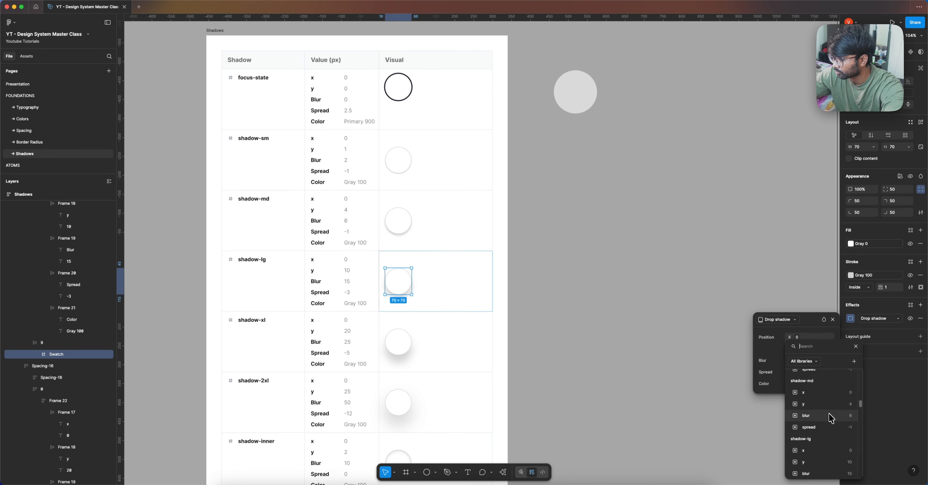
left_click(827, 461)
- Link the shadow-lg drop shadow's blur and spread to the shadow-lg blur and spread variables
left_click(829, 360)
scroll(826, 414, "down", 10)
left_click(823, 439)
left_click(830, 372)
scroll(826, 411, "down", 10)
left_click(823, 455)
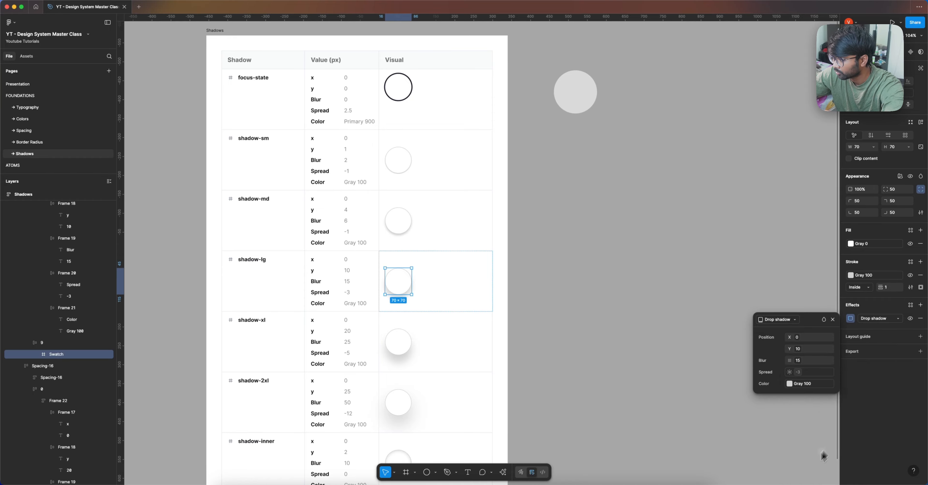
left_click(822, 454)
- Link the shadow-xl swatch's drop shadow X and Y positions to the shadow-xl x and y variables
left_click(405, 348, "super")
left_click(850, 318)
left_click(829, 348)
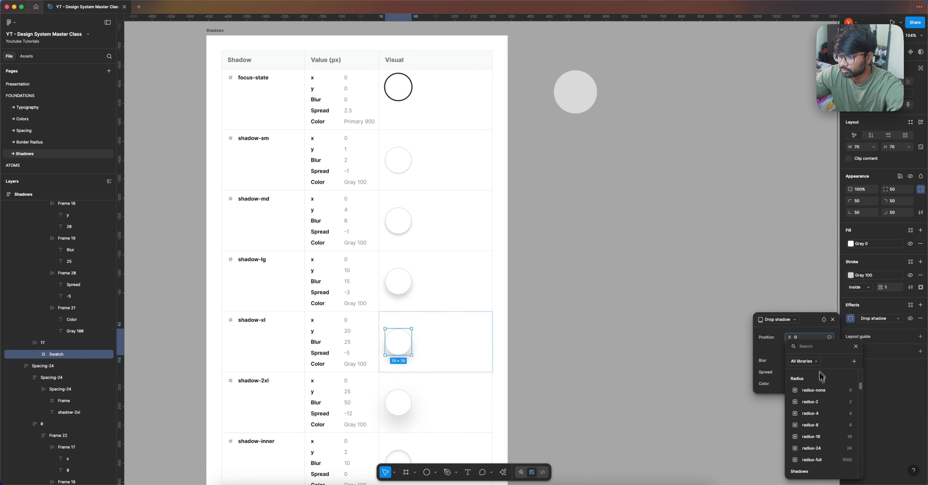
left_click(822, 391)
left_click(829, 360)
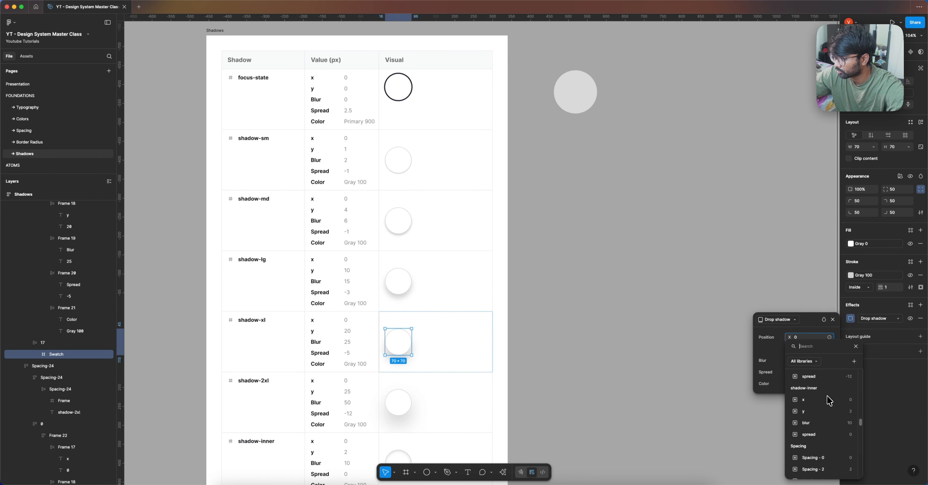
left_click(828, 396)
- Link the shadow-xl drop shadow's blur and spread to the shadow-xl blur and spread variables
left_click(829, 372)
scroll(828, 411, "down", 8)
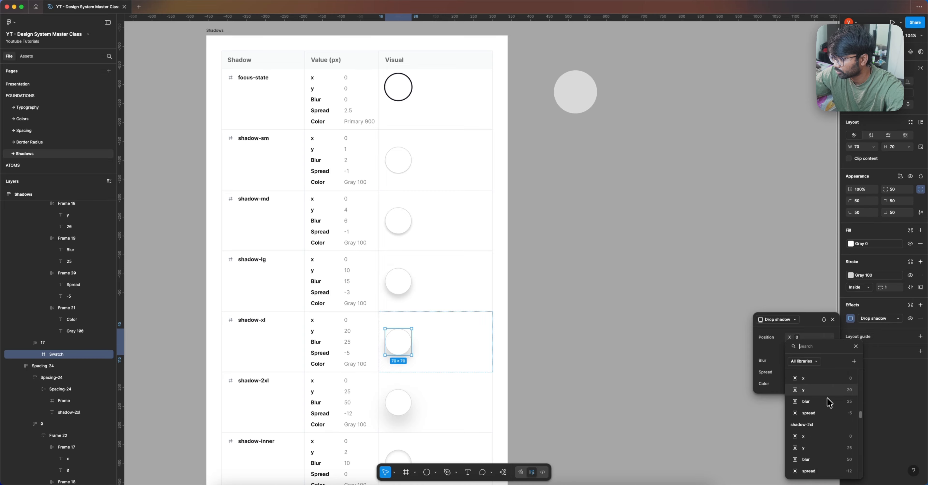
left_click(829, 429)
left_click(829, 372)
scroll(828, 414, "down", 8)
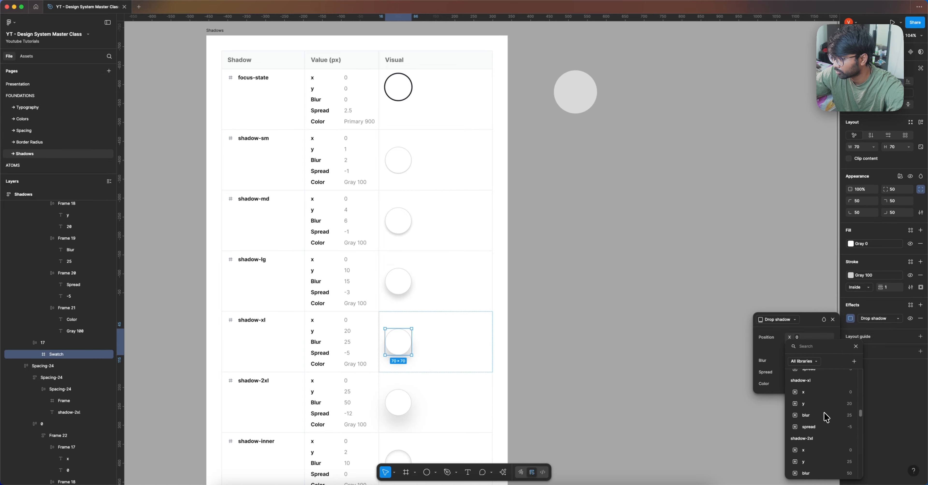
left_click(829, 427)
- Link the shadow-2xl swatch's drop shadow X and Y positions to the shadow-2xl x and y variables
scroll(424, 327, "down", 3)
left_click(424, 327, "shift")
left_click(405, 319, "super")
left_click(850, 318)
left_click(830, 336)
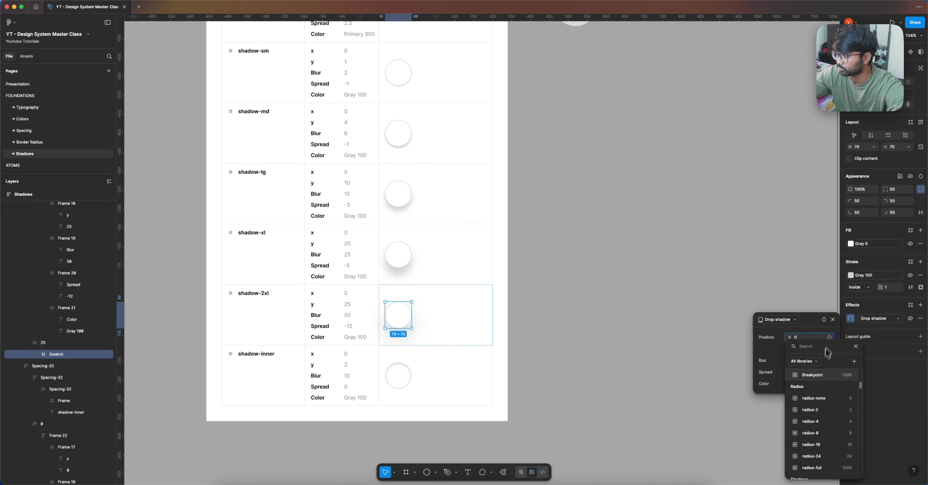
scroll(825, 378, "down", 8)
left_click(820, 380)
left_click(830, 337)
scroll(823, 377, "down", 8)
left_click(814, 427)
left_click(829, 336)
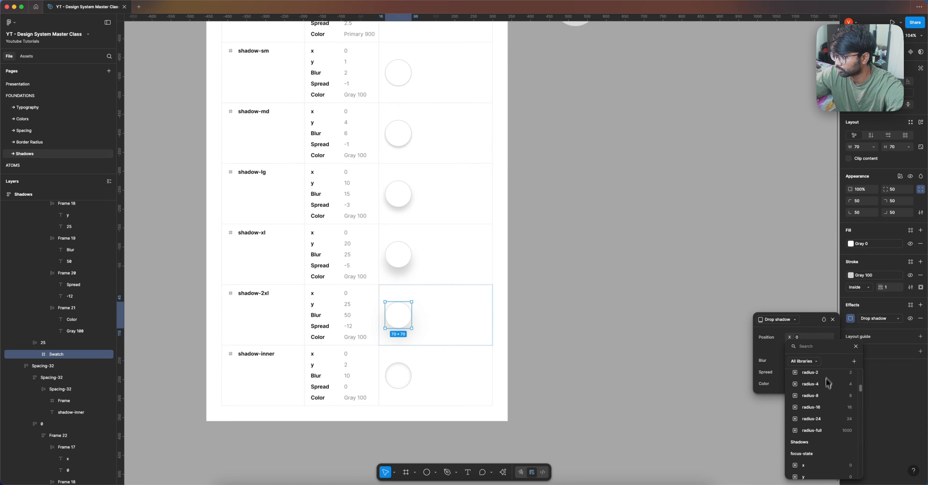
scroll(827, 396, "down", 8)
left_click(829, 393)
- Link the shadow-2xl drop shadow's blur and spread to the shadow-2xl blur and spread variables
left_click(829, 360)
scroll(829, 403, "down", 8)
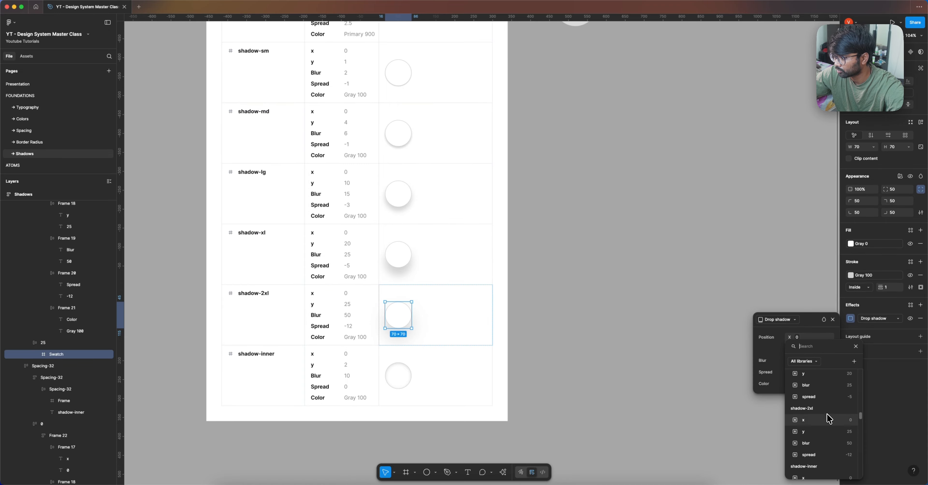
left_click(829, 441)
left_click(830, 371)
scroll(827, 396, "down", 8)
left_click(828, 412)
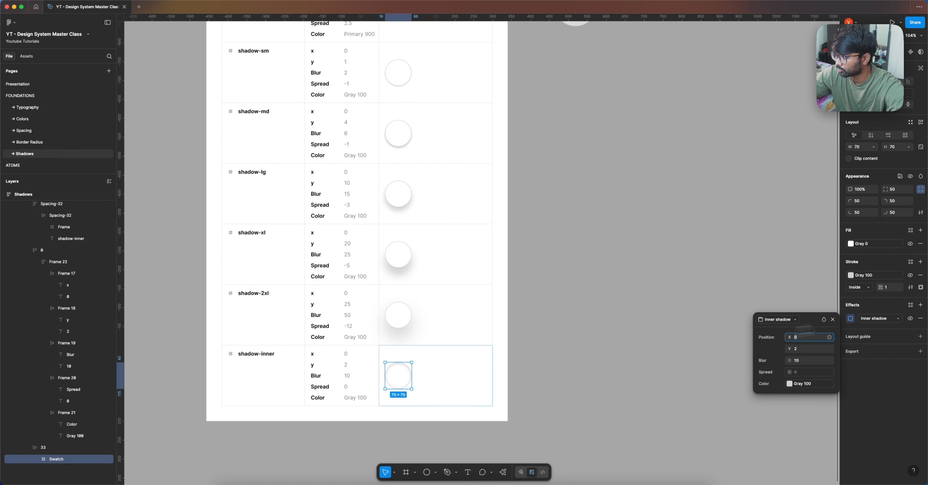
- Switch the shadow-inner swatch's effect type to Drop shadow and back to Inner shadow
left_click(727, 303)
left_click(389, 378)
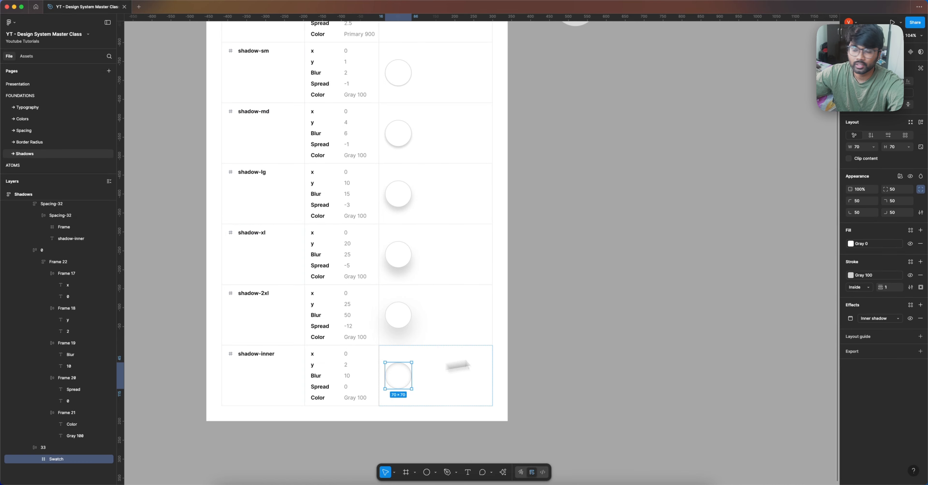
left_click(867, 321)
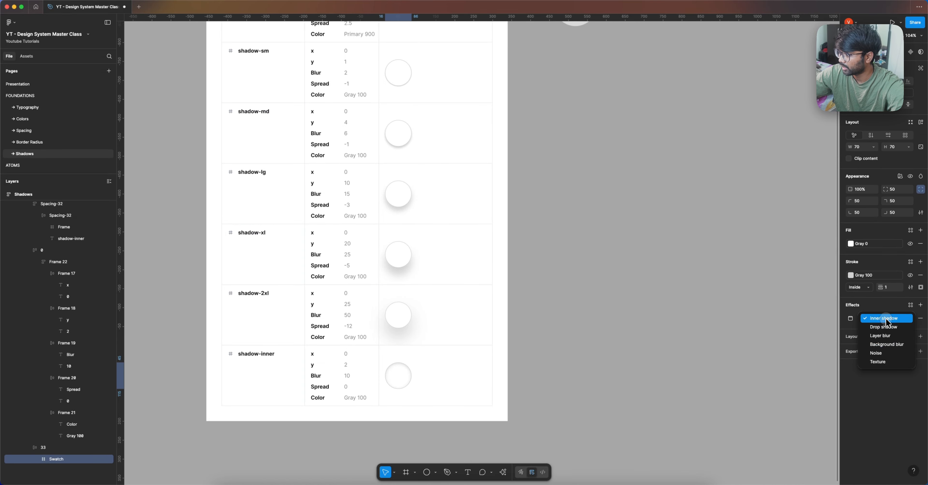
left_click(886, 320)
left_click(886, 320)
left_click(885, 318)
left_click(884, 317)
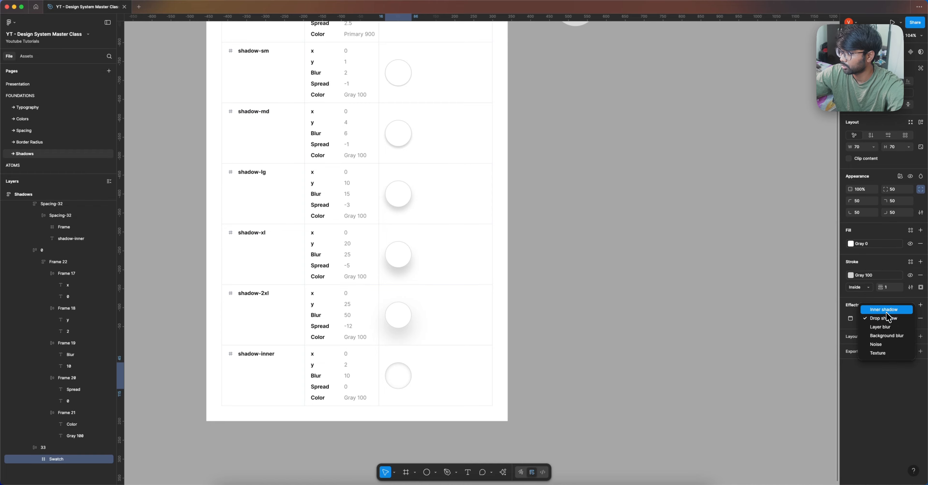
left_click(877, 317)
- Link the shadow-inner swatch's inner shadow X and Y positions to the shadow-inner x and y variables
left_click(851, 318)
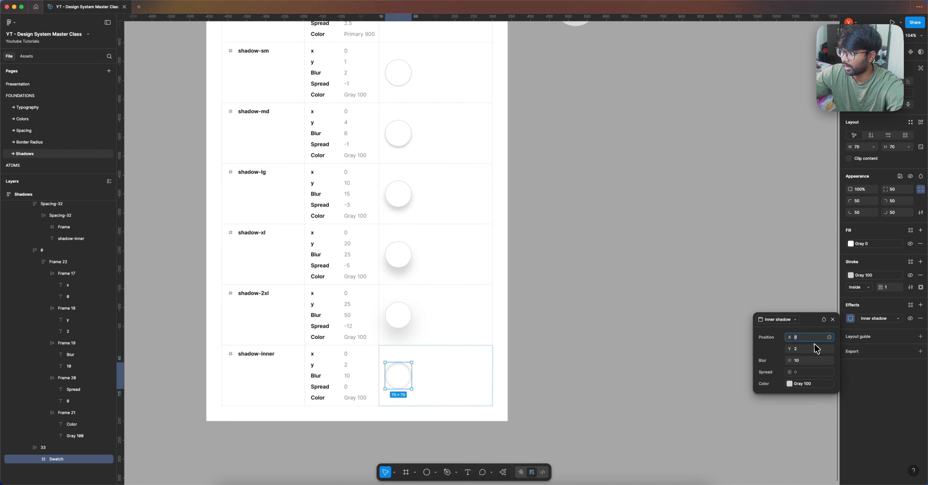
left_click(830, 341)
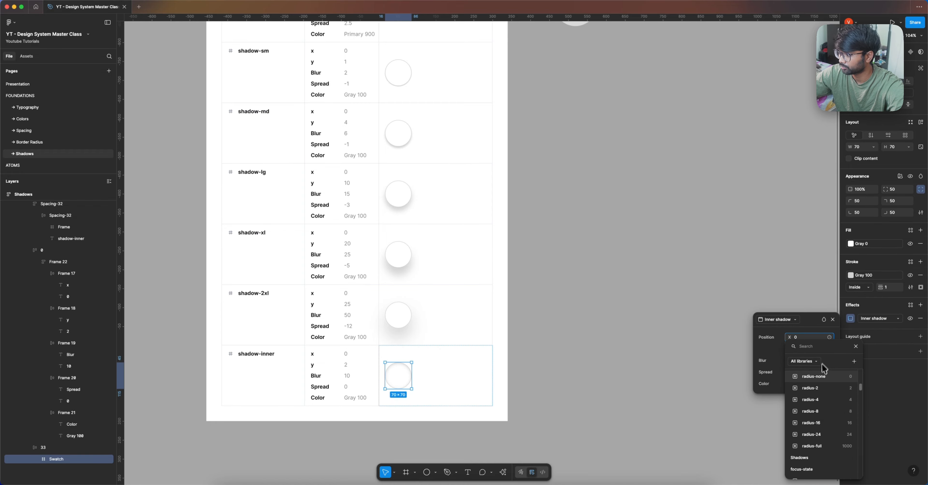
scroll(829, 410, "down", 3)
left_click(829, 417)
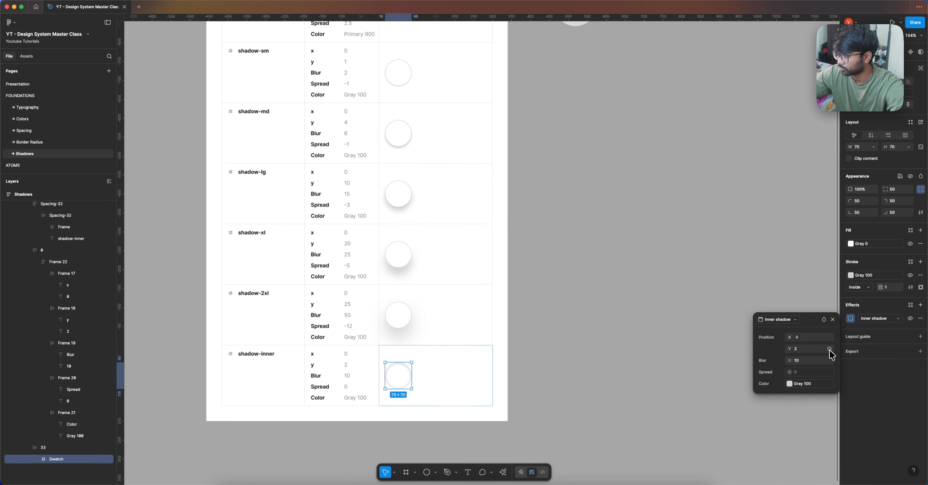
left_click(830, 349)
scroll(828, 405, "down", 10)
scroll(828, 409, "down", 1)
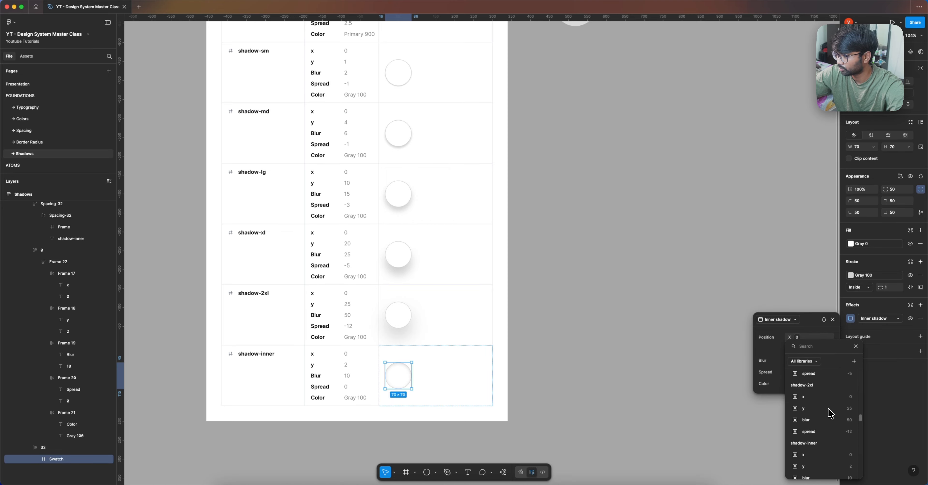
left_click(827, 458)
- Link the shadow-inner effect's blur to the shadow-inner blur variable
left_click(829, 360)
scroll(824, 393, "down", 2)
scroll(825, 403, "down", 5)
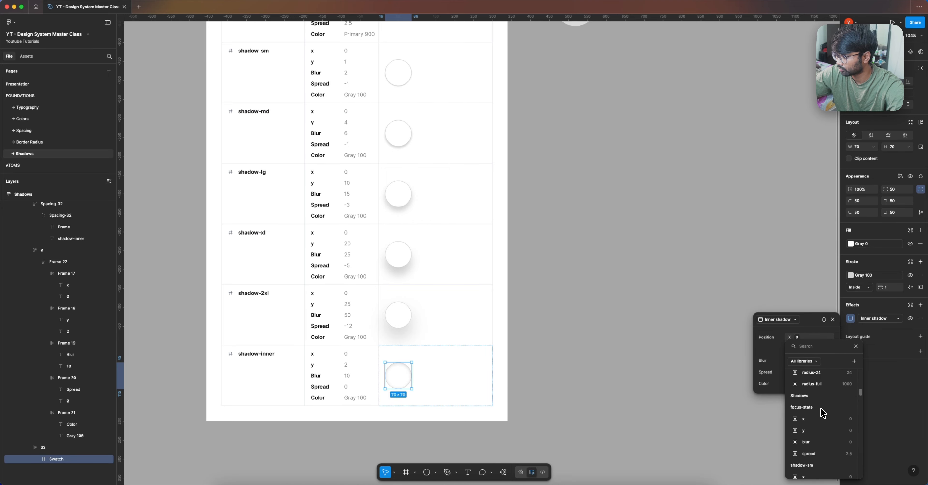
scroll(824, 413, "down", 8)
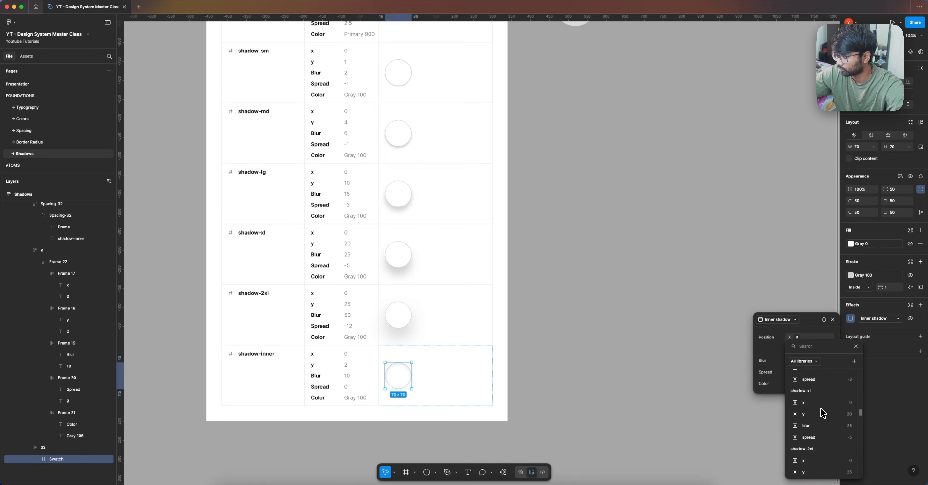
left_click(831, 456)
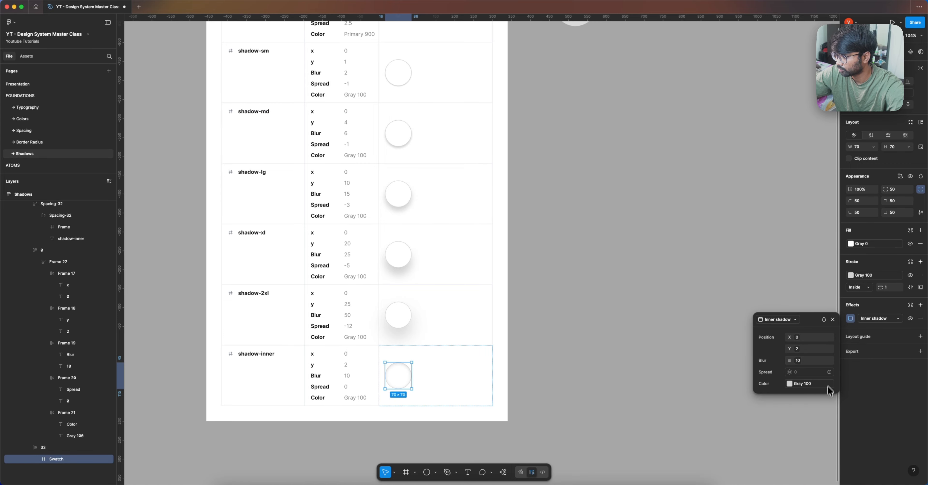
- Link the shadow-inner swatch's inner shadow spread to the shadow-inner spread variable
left_click(829, 372)
scroll(829, 400, "down", 10)
scroll(831, 412, "down", 5)
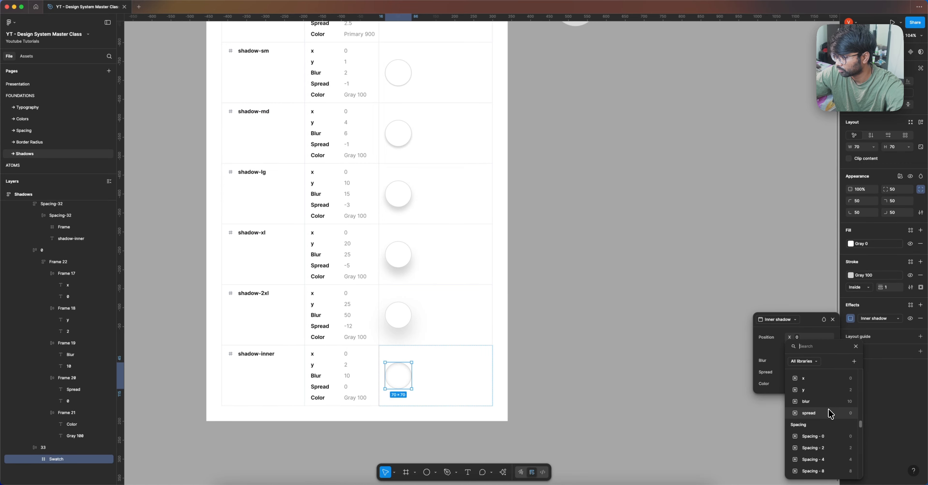
left_click(829, 411)
left_click(655, 315)
scroll(572, 267, "down", 4)
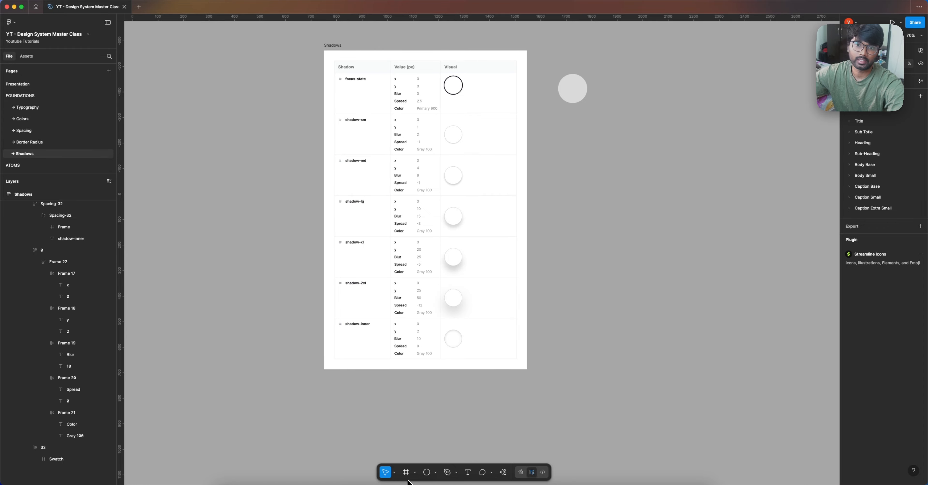
- Draw a frame about 864 × 537 beside the Shadows table and add a text layer reading "Button" below it
left_click(406, 472)
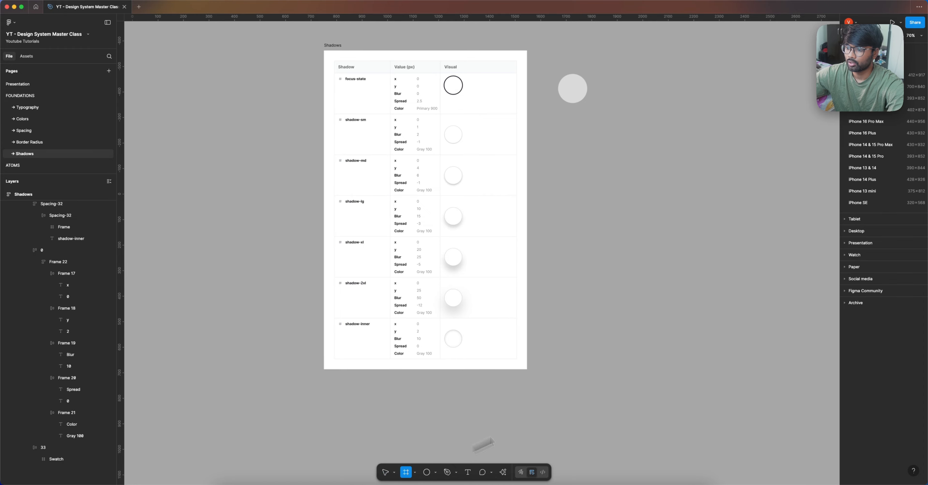
left_click_drag(575, 120, 797, 258)
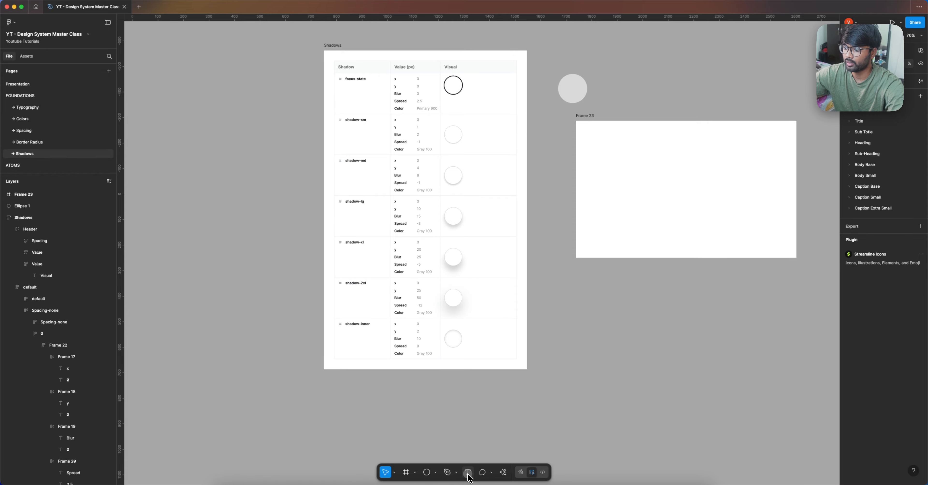
left_click(621, 321)
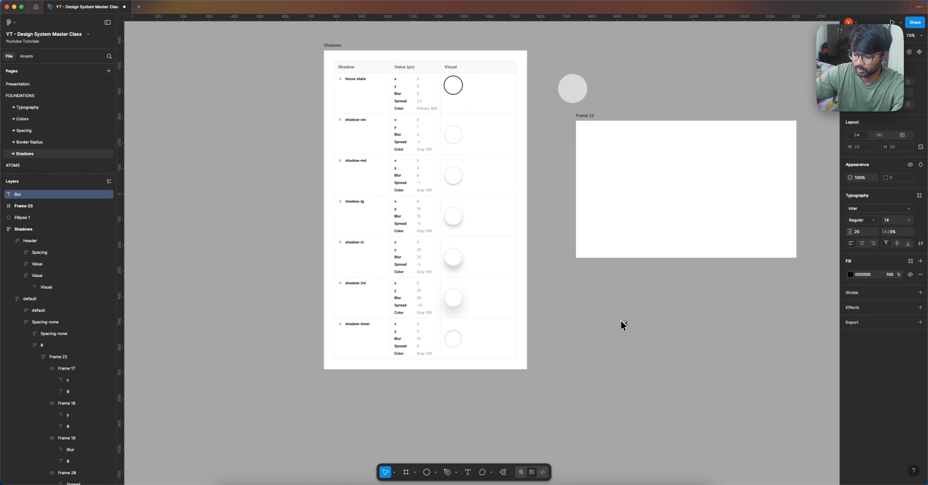
key("Escape")
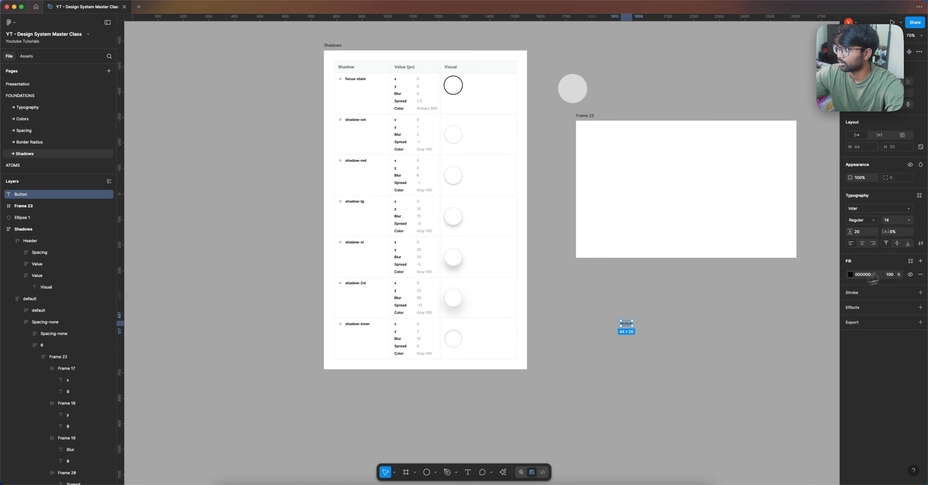
- Wrap the Button text in an auto layout frame and fill that frame with the Primary 900 variable
left_click(911, 261)
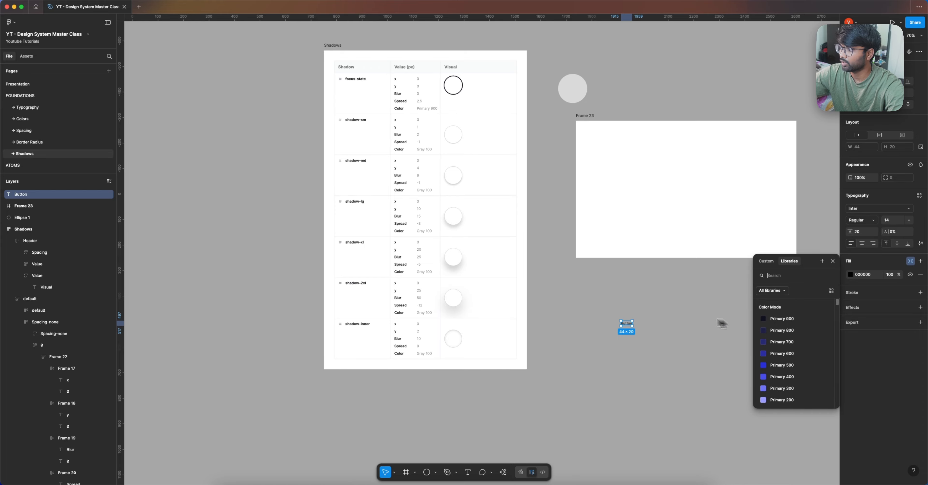
left_click(678, 316)
left_click(622, 323)
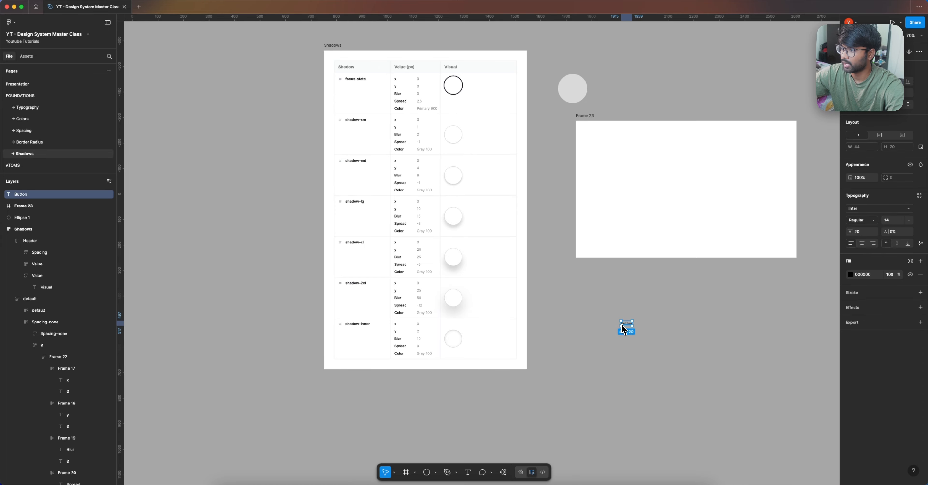
key("shift+a")
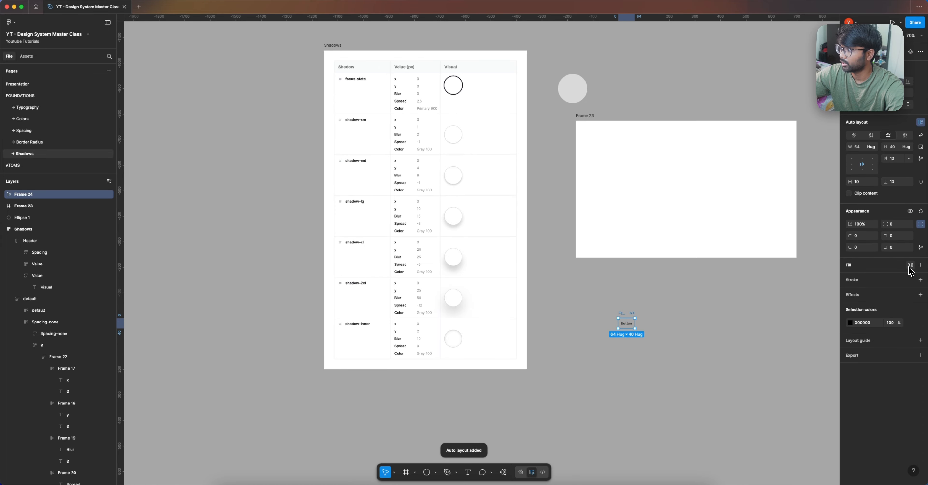
left_click(910, 265)
left_click(789, 325)
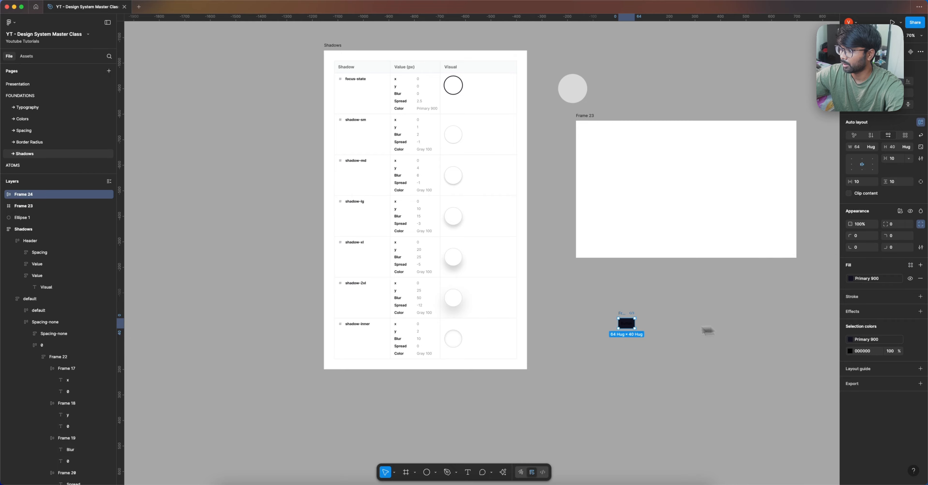
- Set the Button text's fill to the Gray 0 variable
scroll(631, 325, "up", 5)
double_click(631, 325)
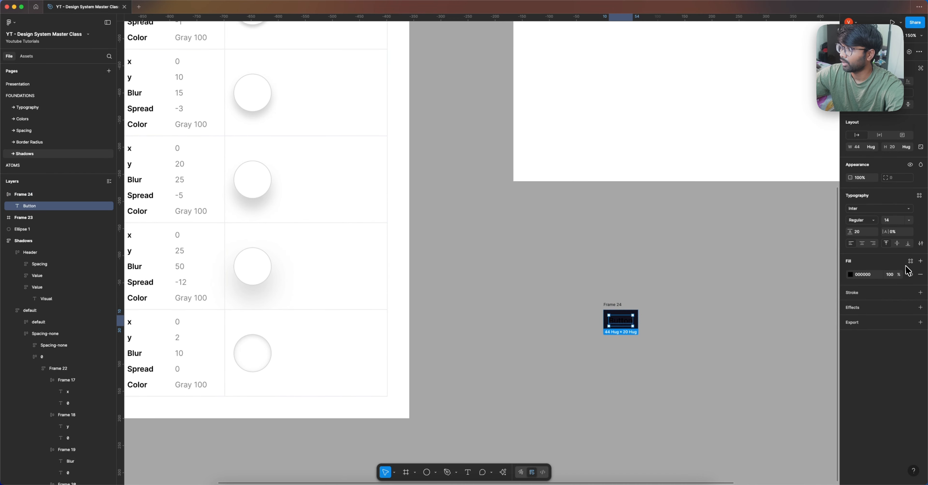
left_click(909, 266)
type("gray")
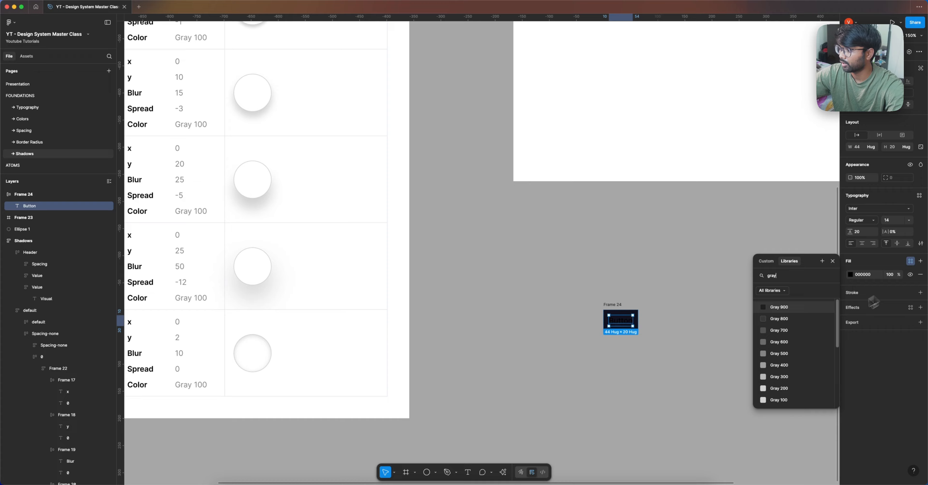
scroll(787, 350, "down", 1)
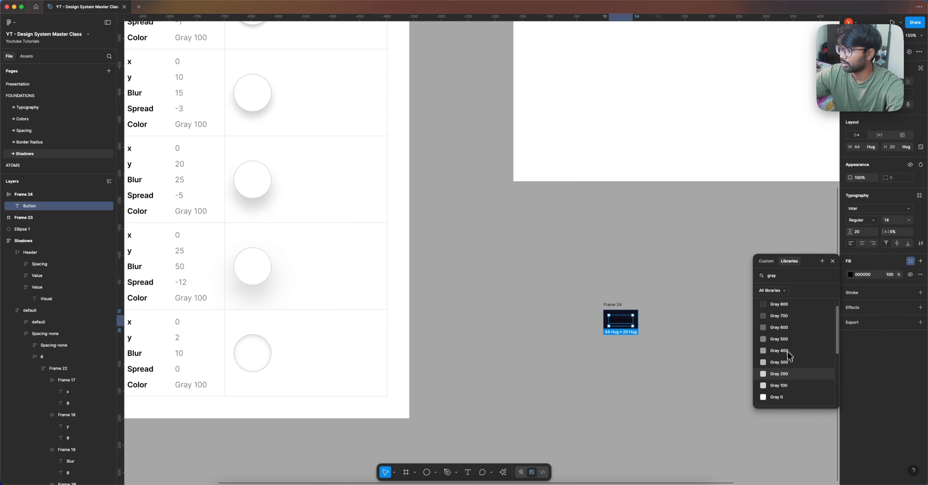
left_click(786, 397)
left_click(703, 324)
scroll(650, 306, "down", 5)
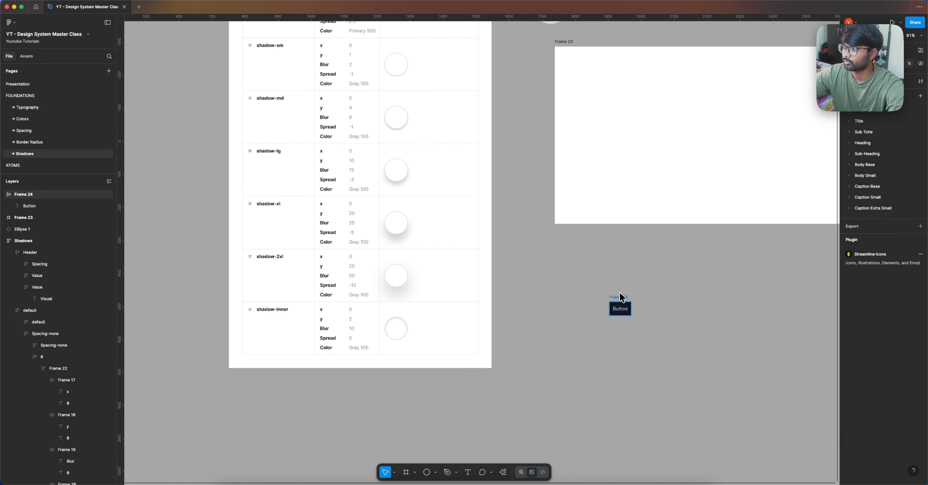
- Move the button into the empty white frame and set its horizontal padding to 65
left_click(637, 197)
left_click_drag(637, 195, 652, 129)
scroll(692, 128, "right", 4)
scroll(692, 128, "up", 1)
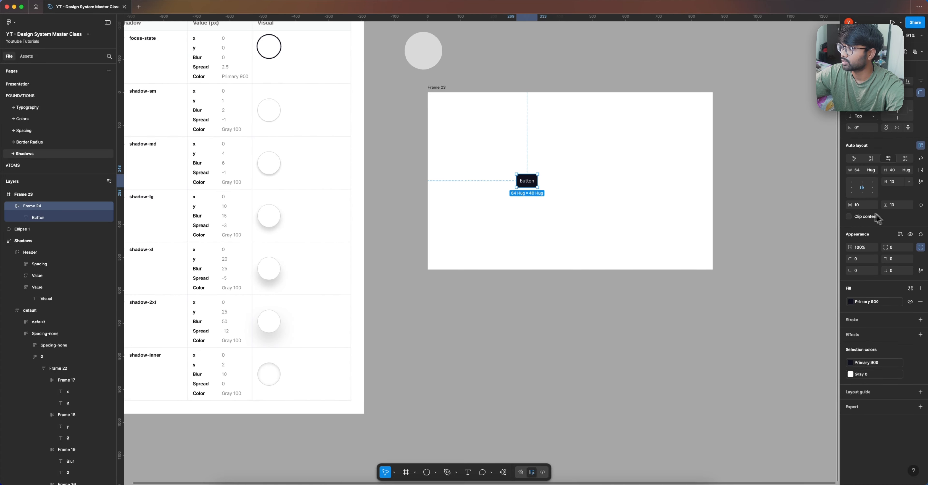
left_click_drag(850, 205, 848, 207)
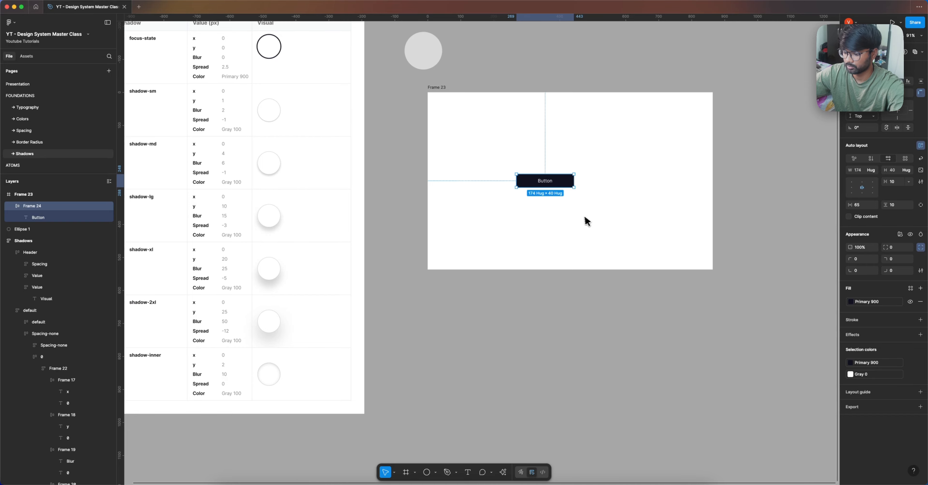
- Scale the button by 4x, then scale it down to about 449 × 104 in the centre of the white frame
type("k4")
key("Return")
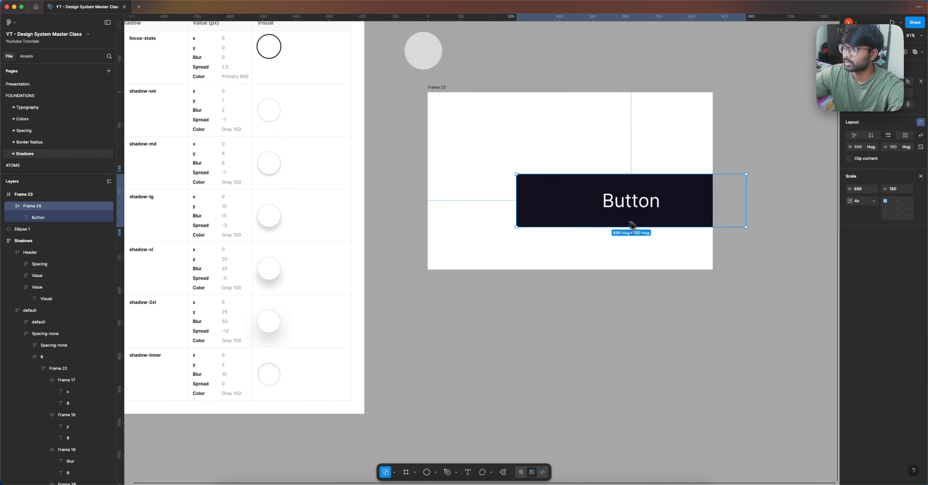
left_click_drag(746, 227, 608, 185)
left_click(921, 175)
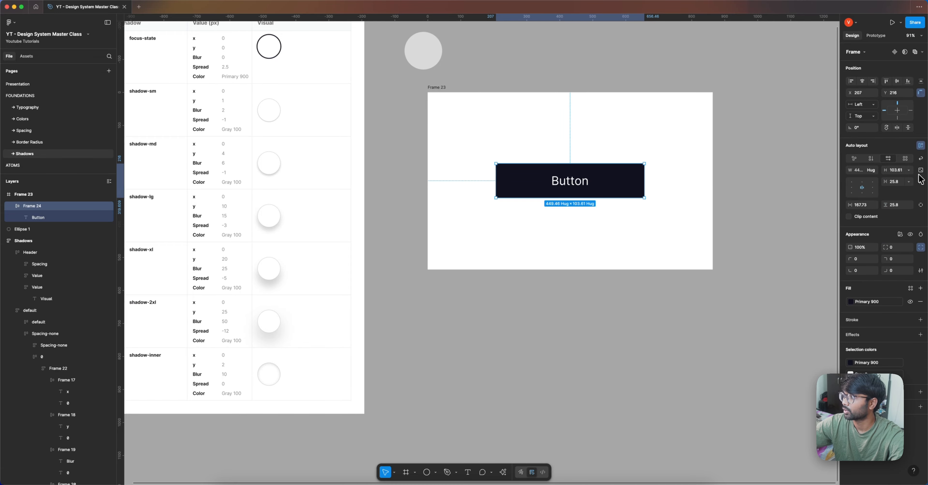
- Set the button's corner radius to 24
left_click(896, 244)
type("20")
key("Return")
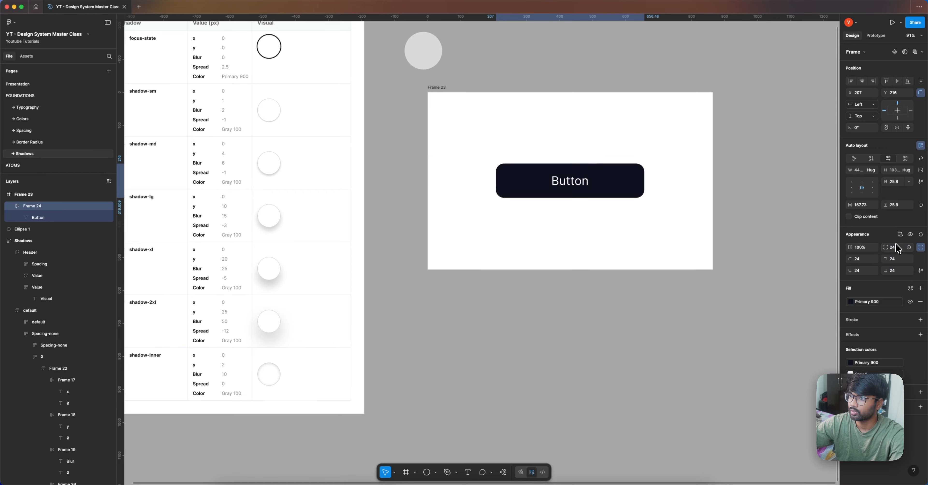
left_click(353, 319)
- Link the white frame's fill to the Gray 0 variable
left_click(434, 87)
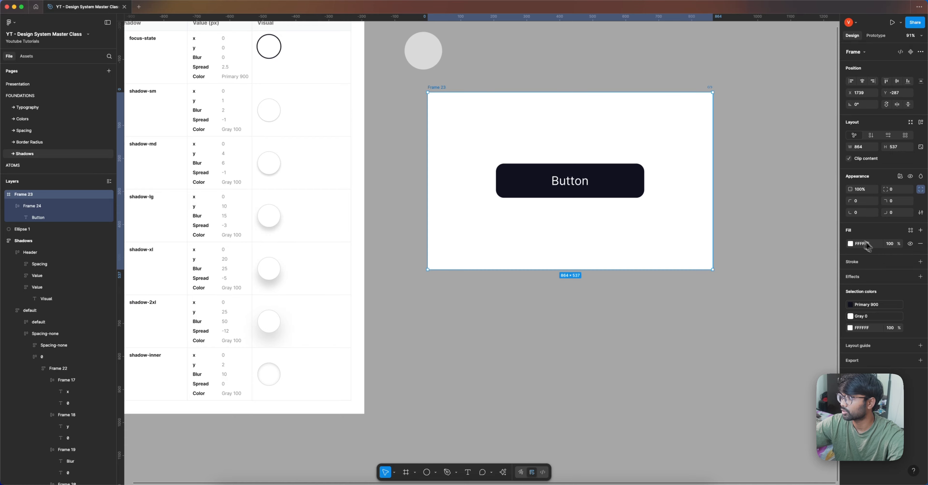
left_click(909, 231)
type("gra")
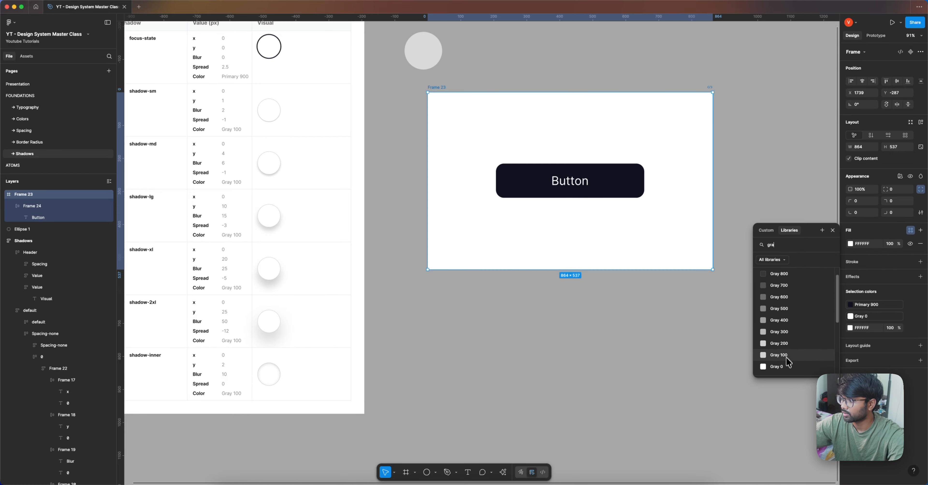
left_click(778, 354)
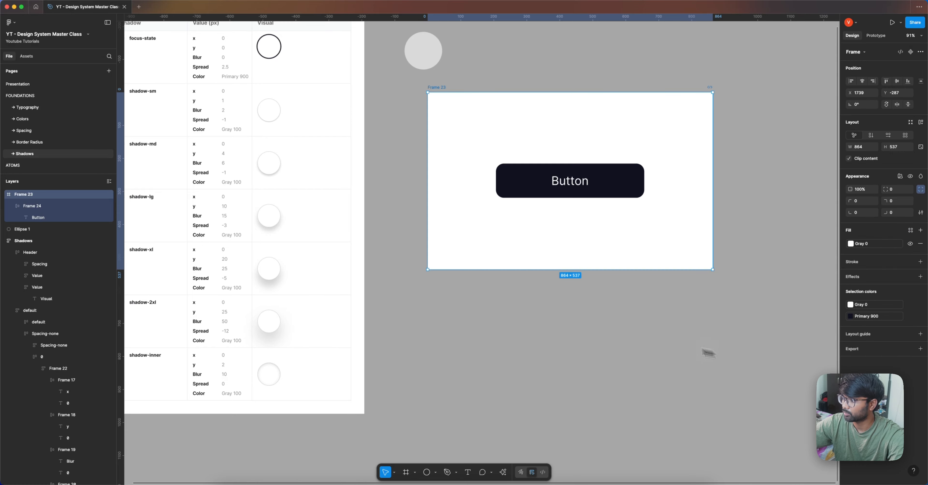
left_click(677, 320)
- Add a drop shadow to the button and look through the shadow variables offered for its X position
left_click(627, 193)
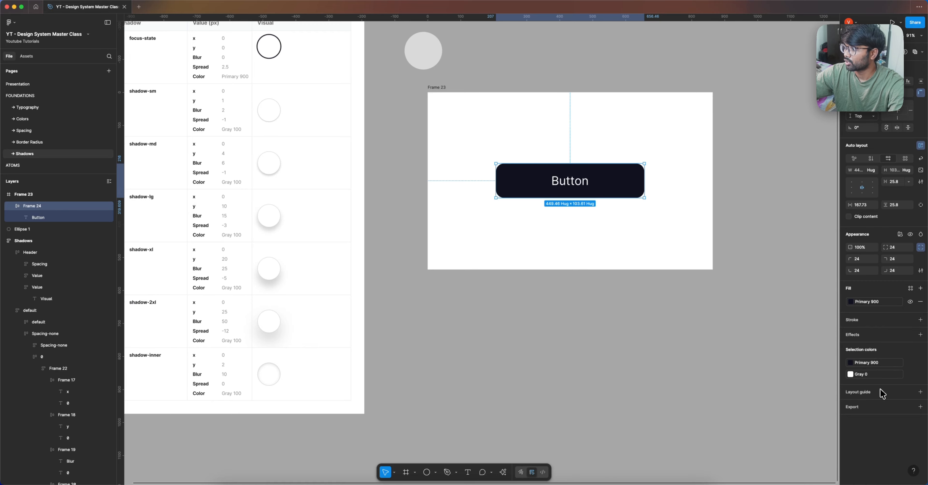
left_click(921, 334)
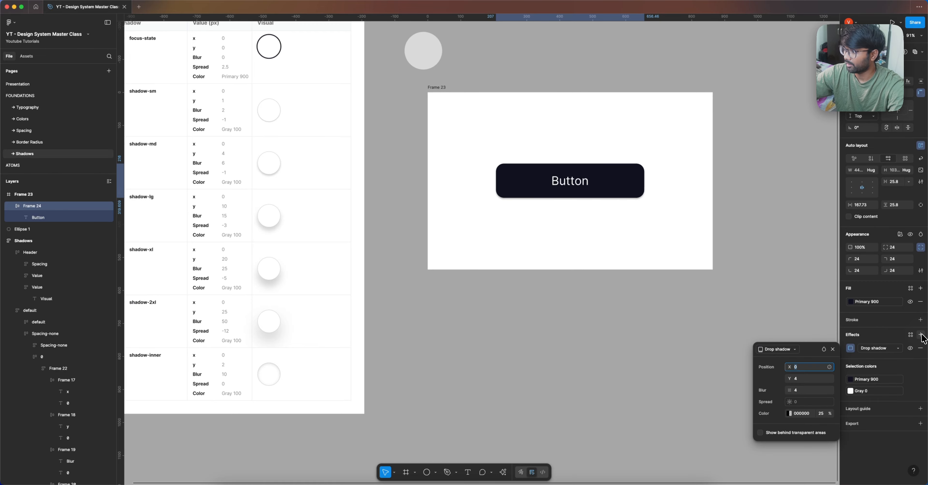
left_click(830, 367)
scroll(826, 406, "down", 3)
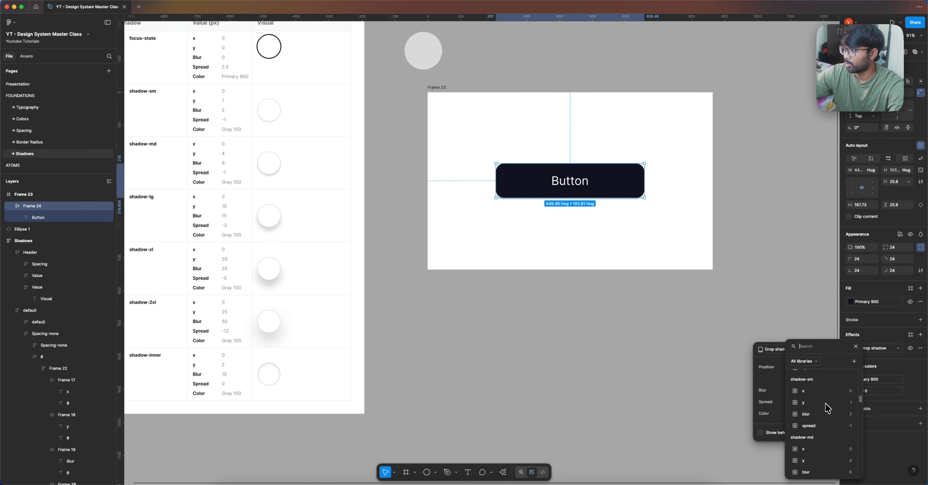
left_click(791, 316)
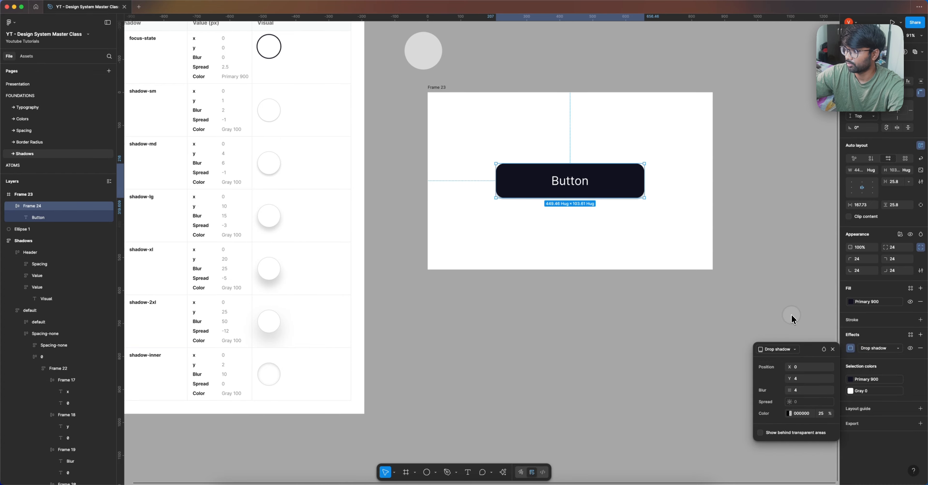
left_click(832, 349)
left_click(658, 334)
- Create an effect style named focus-state from the focus-state swatch's drop shadow
scroll(608, 332, "down", 5)
scroll(375, 176, "up", 10)
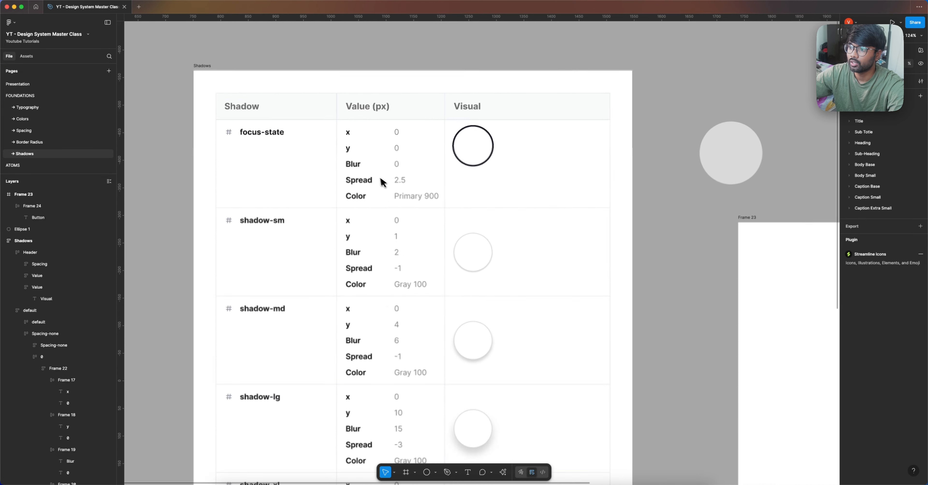
left_click(469, 155)
double_click(470, 153)
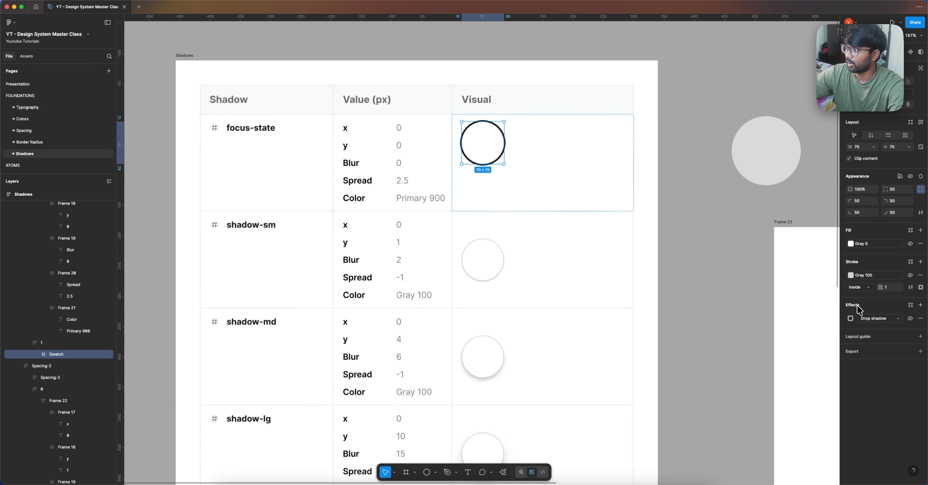
left_click(910, 305)
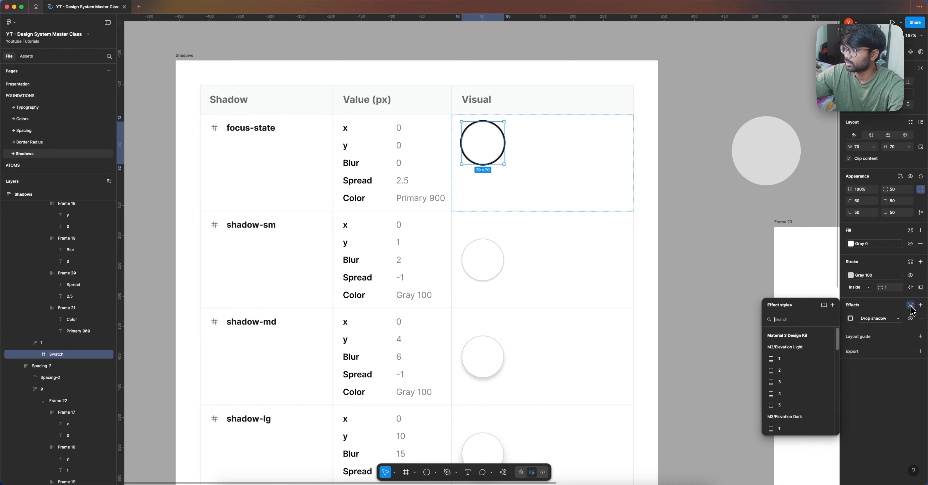
left_click(832, 305)
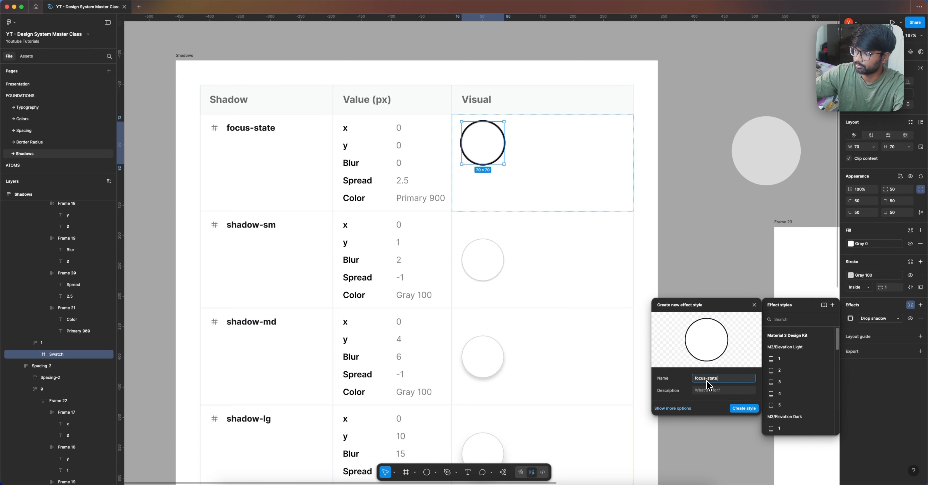
type("focus-state")
key("Return")
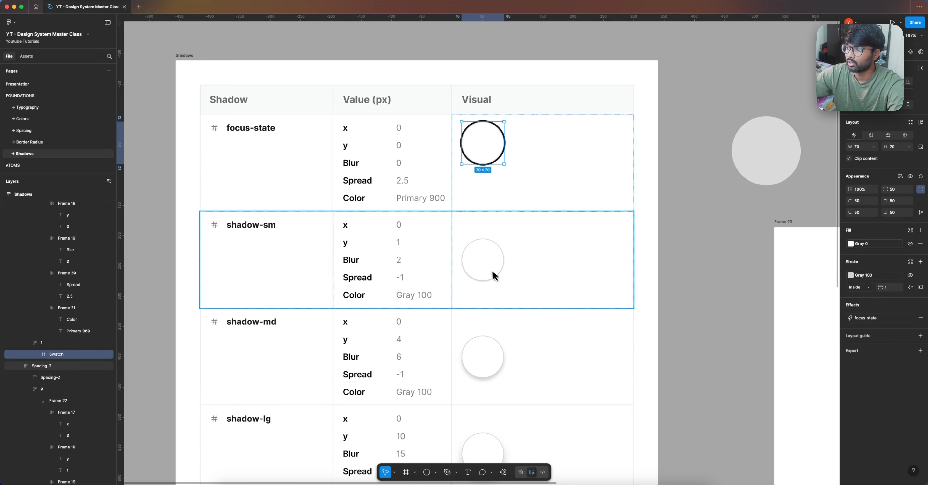
- Create an effect style named shadow-sm from the shadow-sm swatch's drop shadow
left_click(483, 263)
left_click(486, 266)
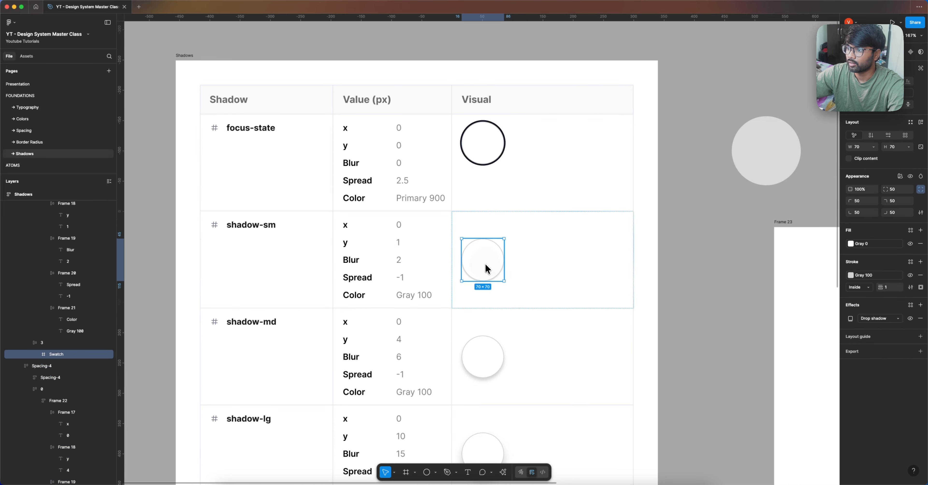
left_click(910, 304)
left_click(832, 306)
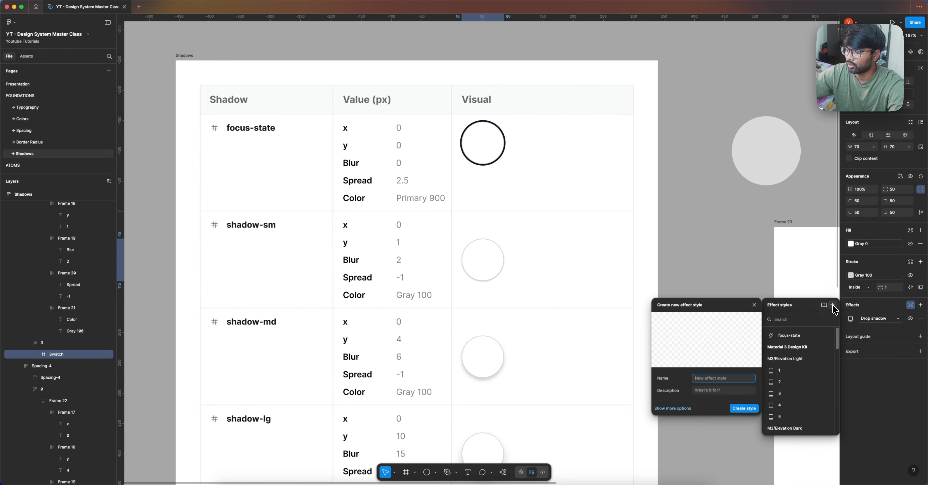
type("shadow-sm")
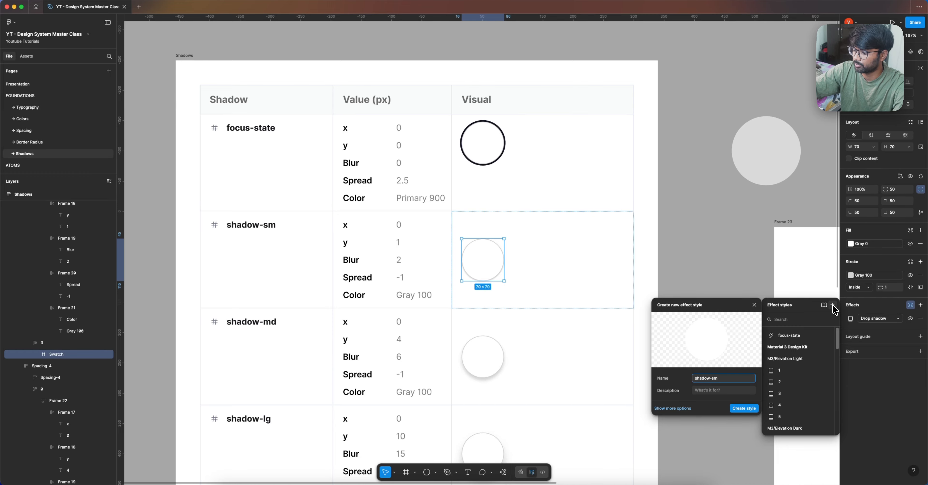
key("Return")
scroll(484, 230, "down", 3)
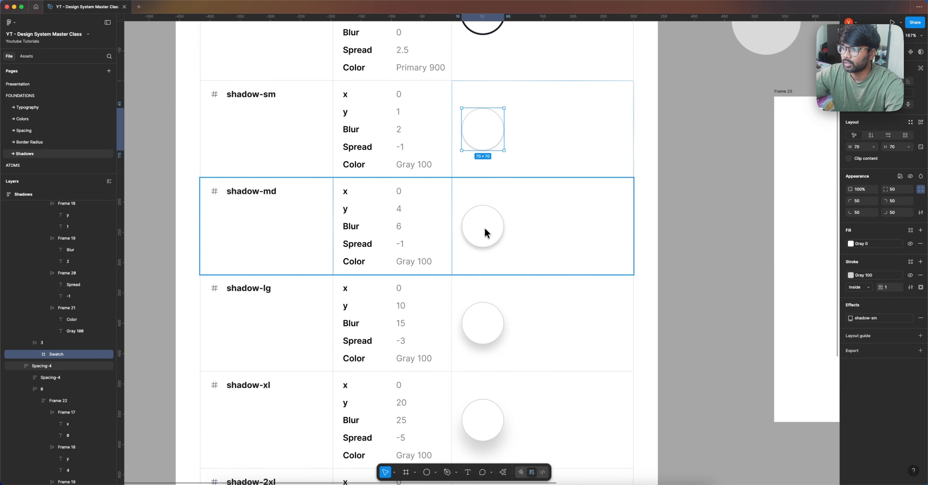
- Create an effect style named shadow-md from the shadow-md swatch's drop shadow
left_click(484, 229)
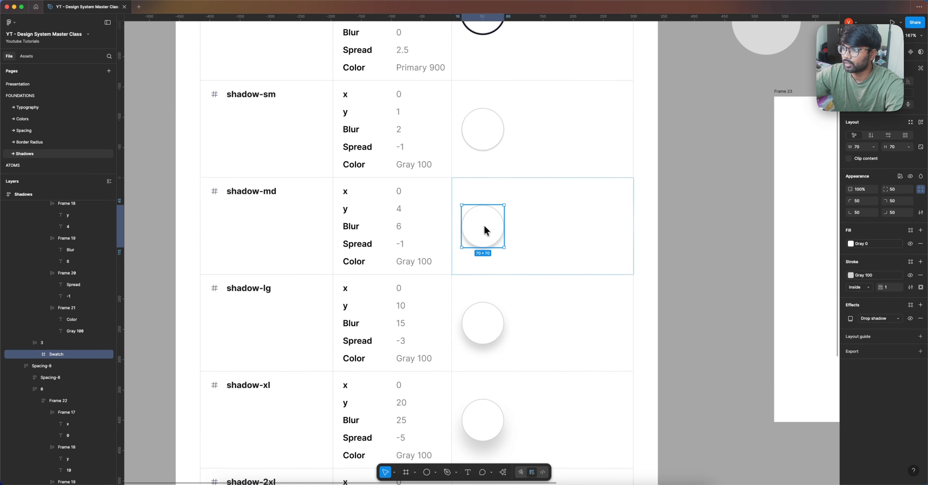
left_click(910, 304)
left_click(833, 305)
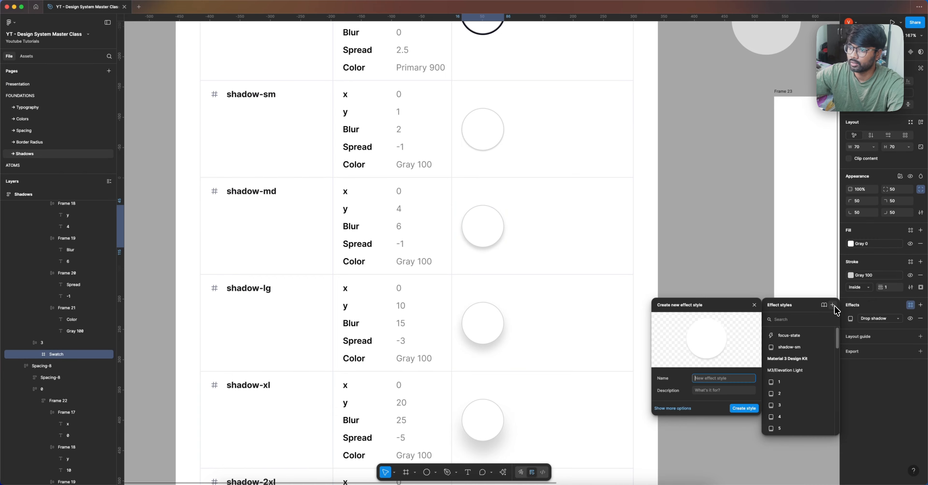
type("sha")
type("dow-m")
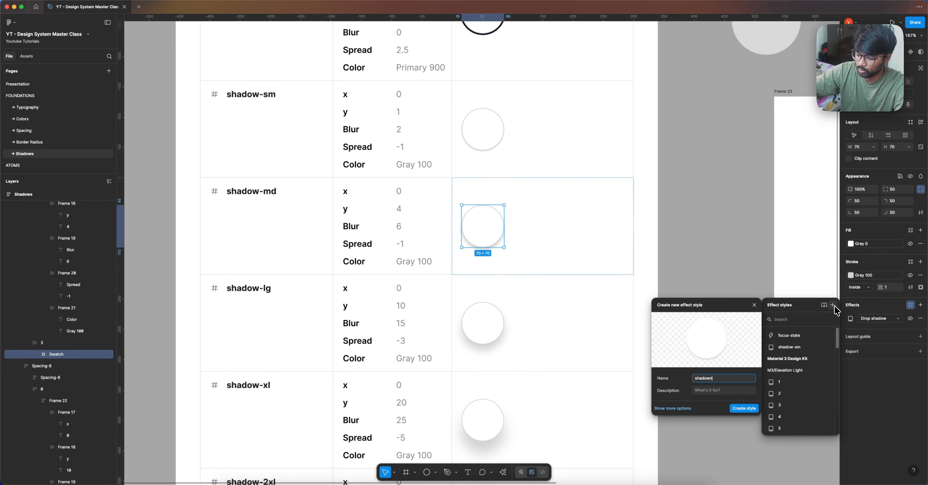
type("md")
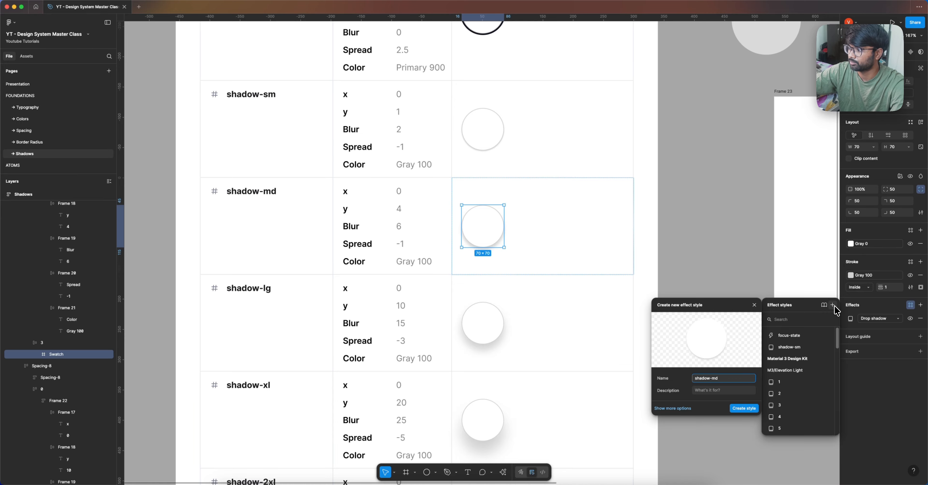
key("Return")
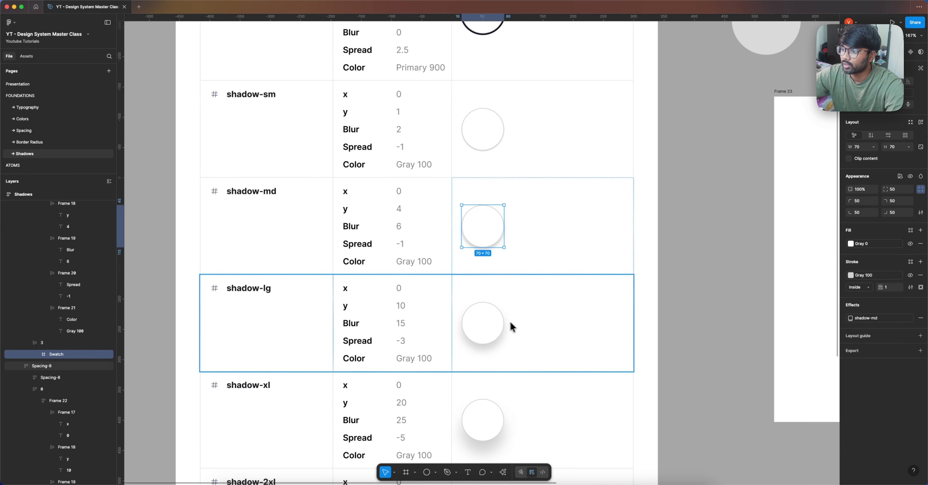
- Create an effect style named shadow-lg from the shadow-lg swatch's drop shadow
left_click(501, 325)
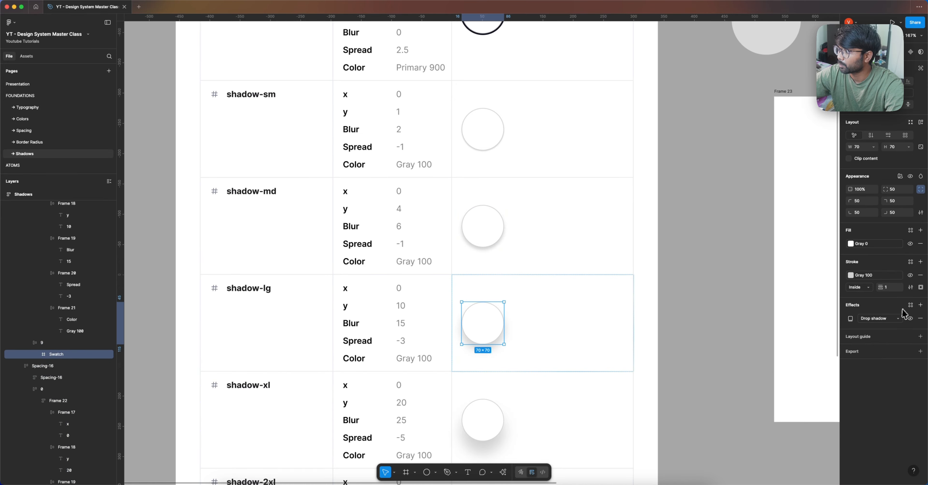
left_click(910, 304)
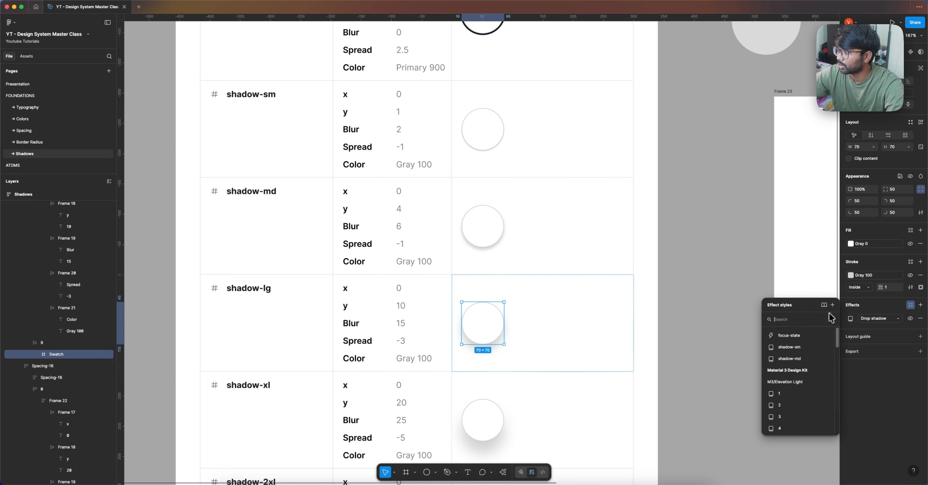
left_click(832, 305)
type("shadow-lg")
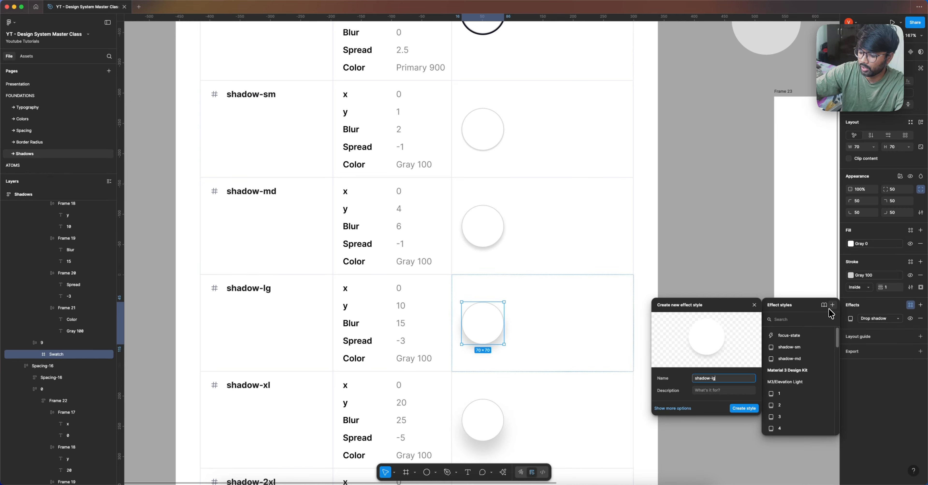
key("Return")
- Create an effect style named shadow-xl from the shadow-xl swatch's drop shadow
scroll(804, 302, "down", 5)
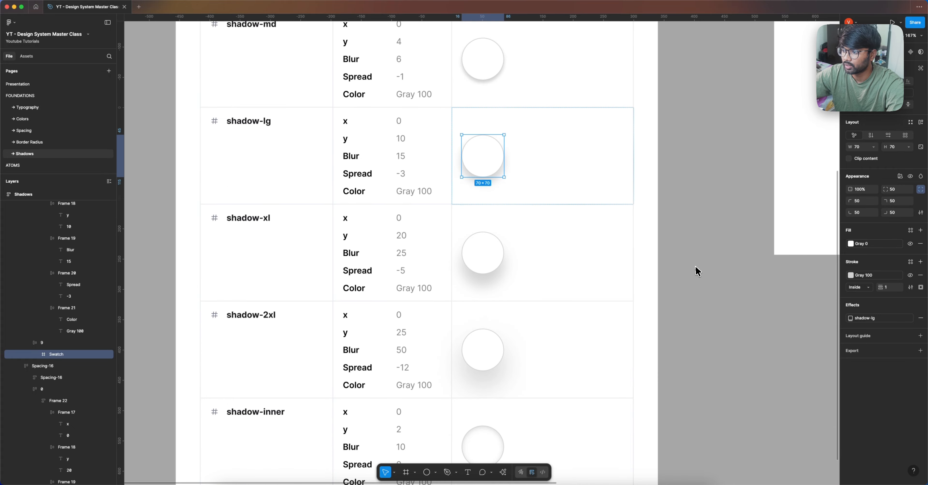
double_click(472, 251)
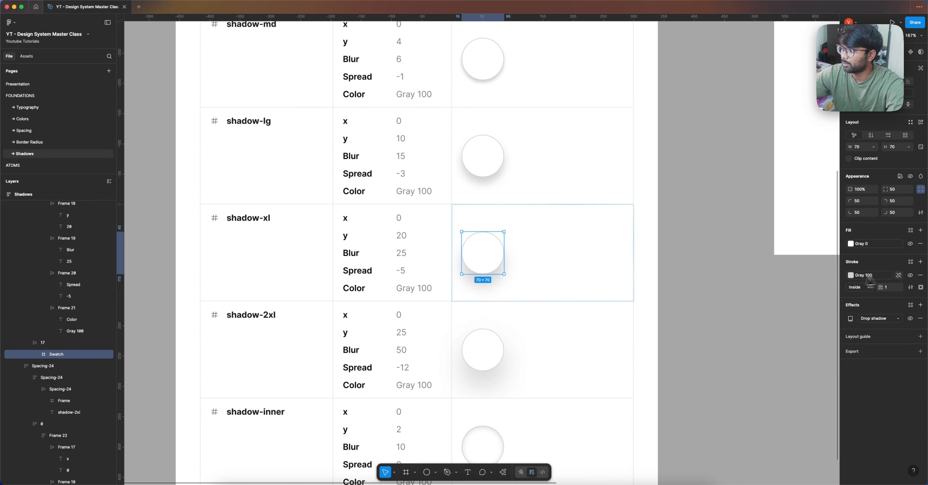
left_click(909, 306)
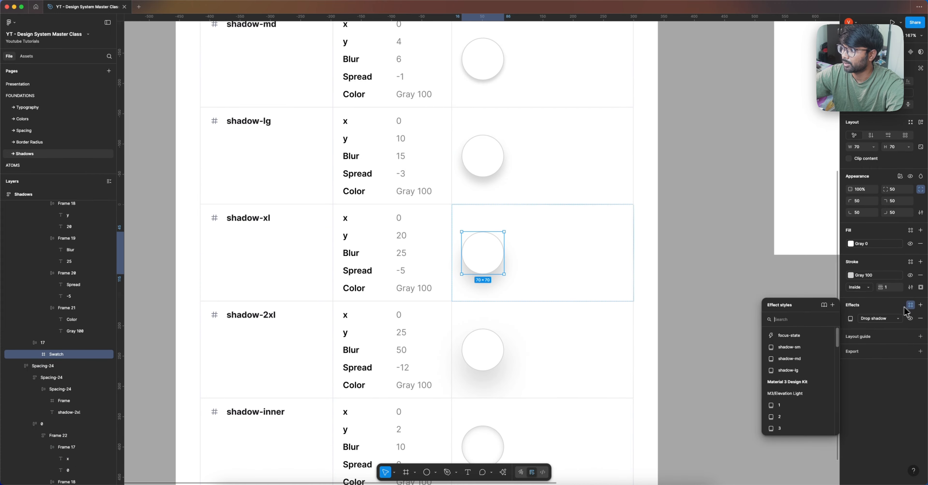
left_click(833, 306)
type("shadow-x")
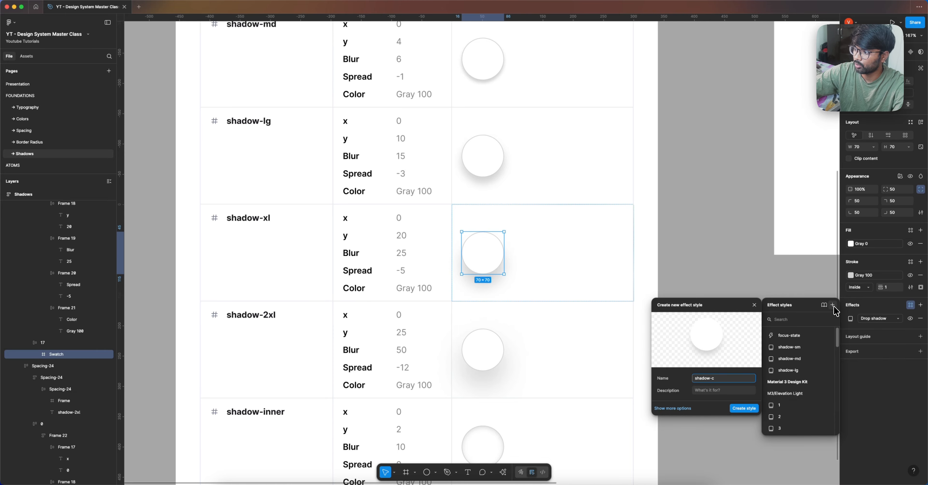
key("Return")
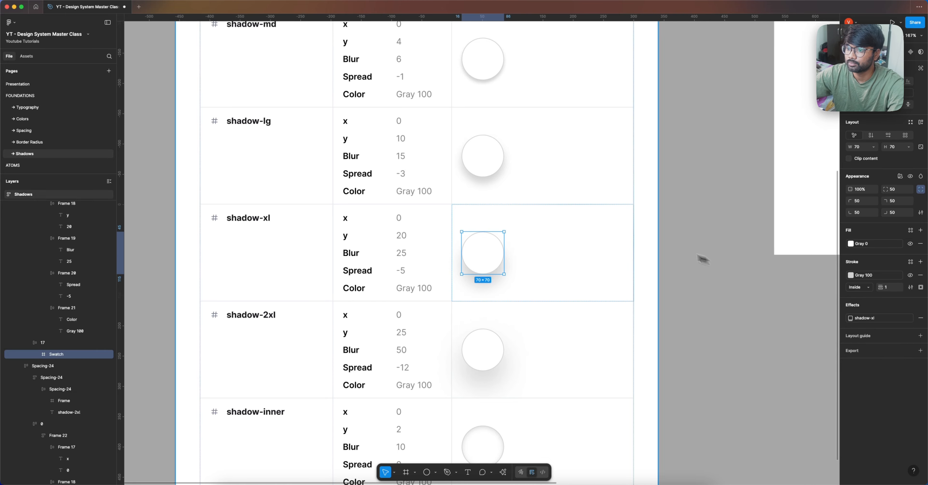
- Create an effect style named shadow-2xl from the shadow-2xl swatch's drop shadow
scroll(607, 191, "down", 3)
left_click(469, 275)
left_click(470, 274)
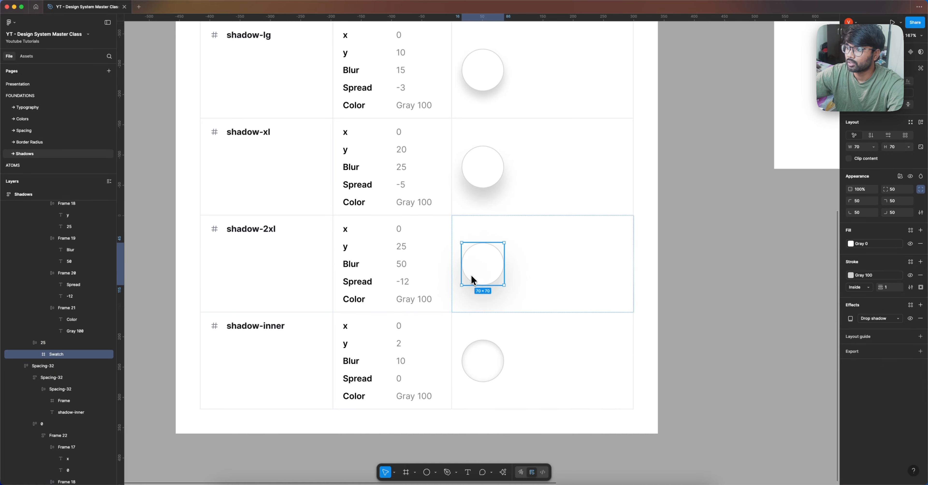
left_click(911, 305)
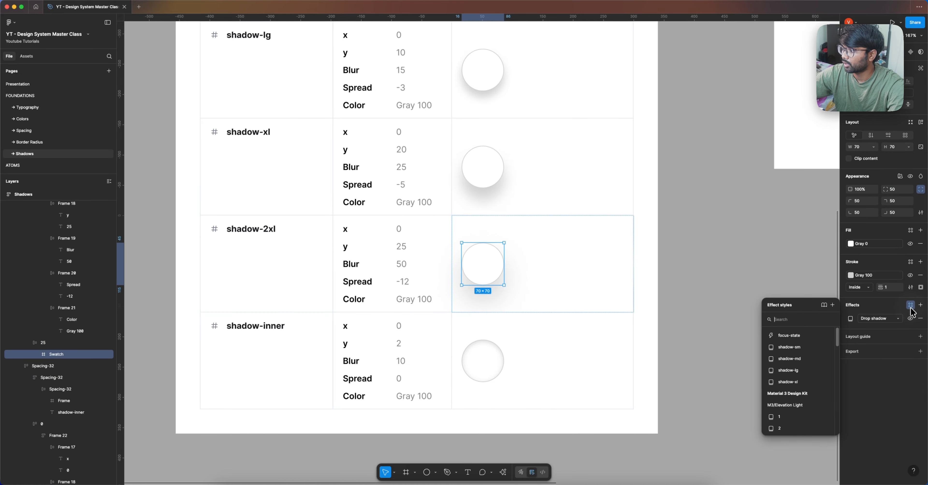
left_click(833, 305)
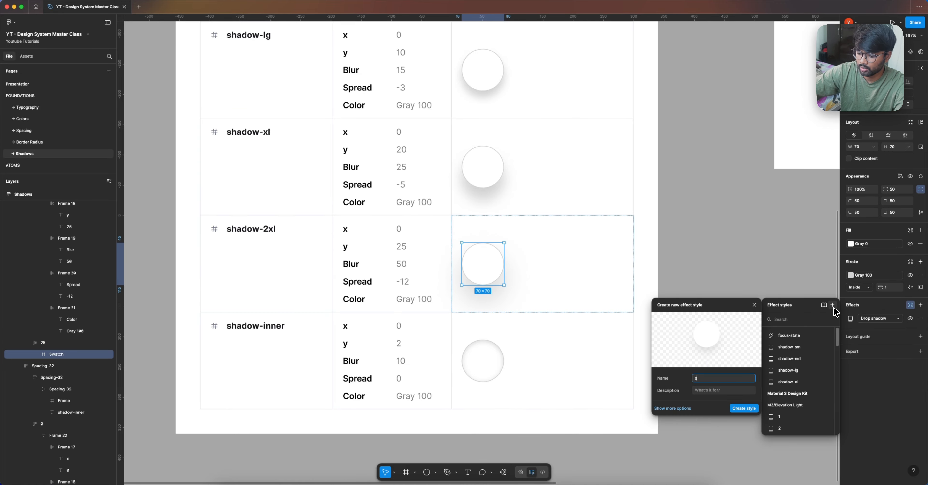
type("shadow")
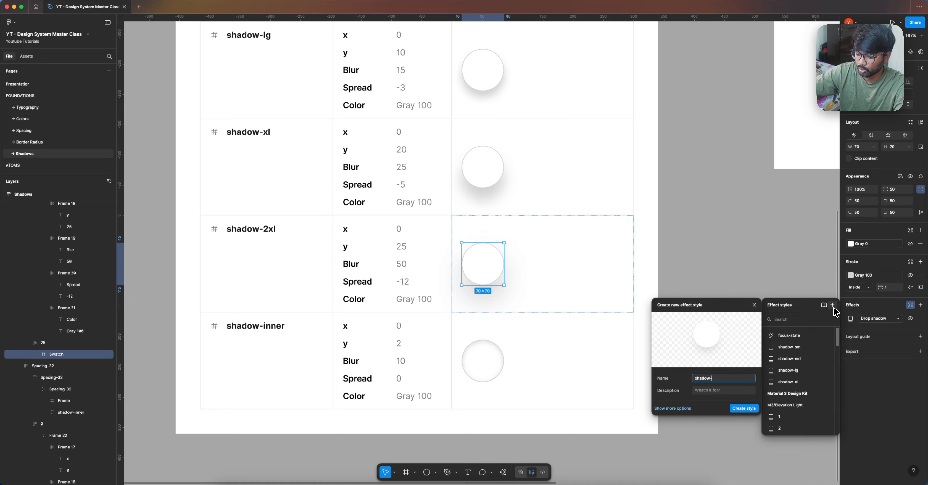
type("-2xl")
key("Return")
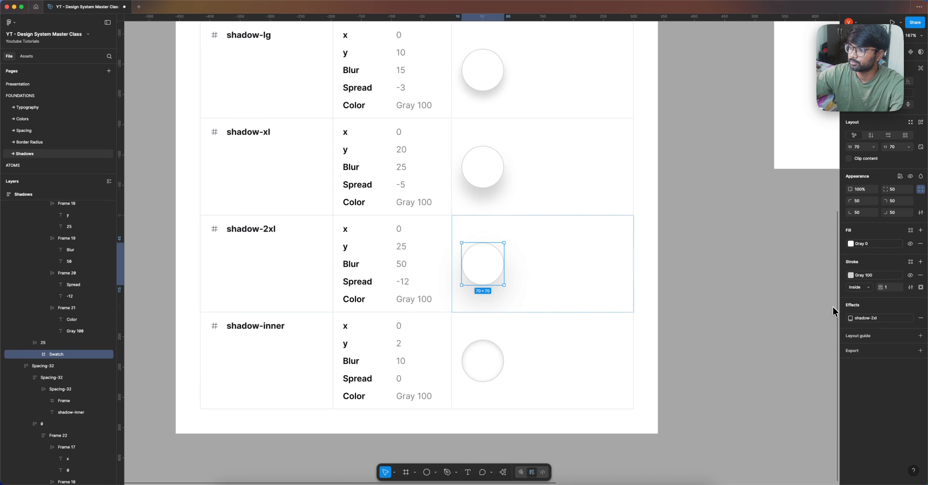
- Create an effect style named shadow-inner from the shadow-inner swatch's inner shadow
left_click(499, 364)
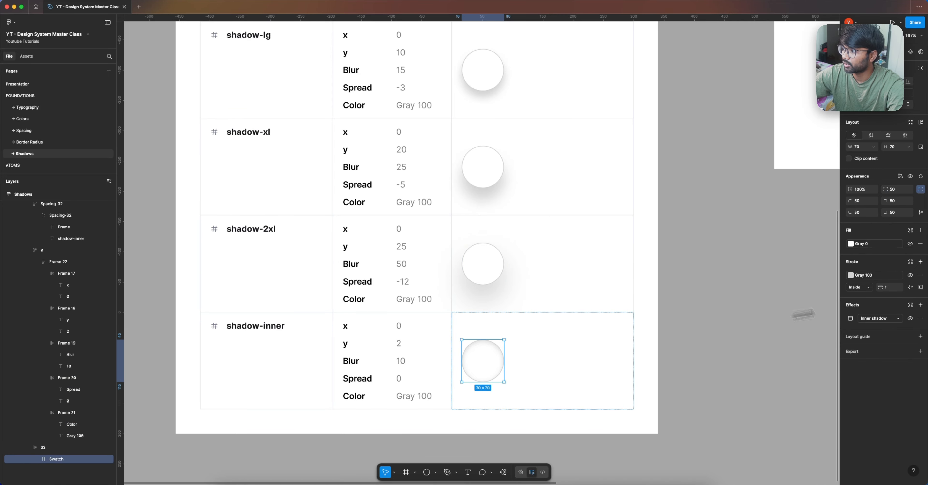
left_click(910, 305)
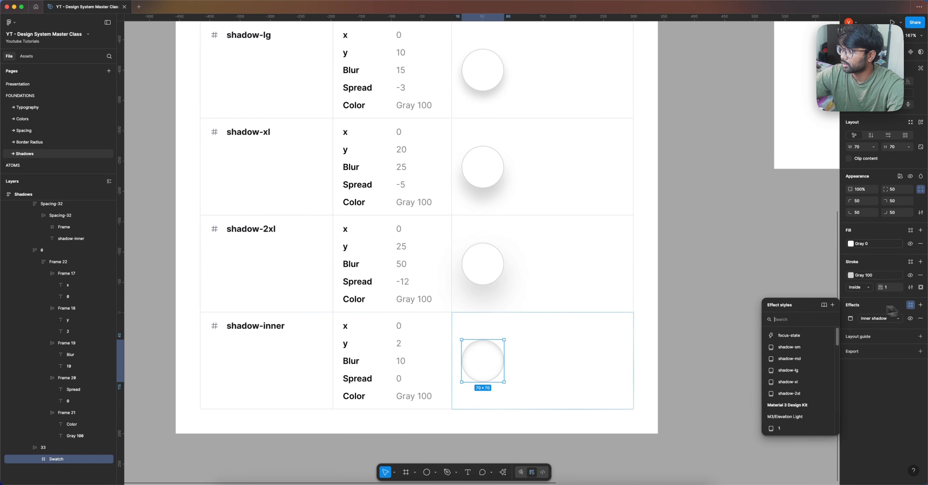
left_click(832, 305)
type("shadow-inner")
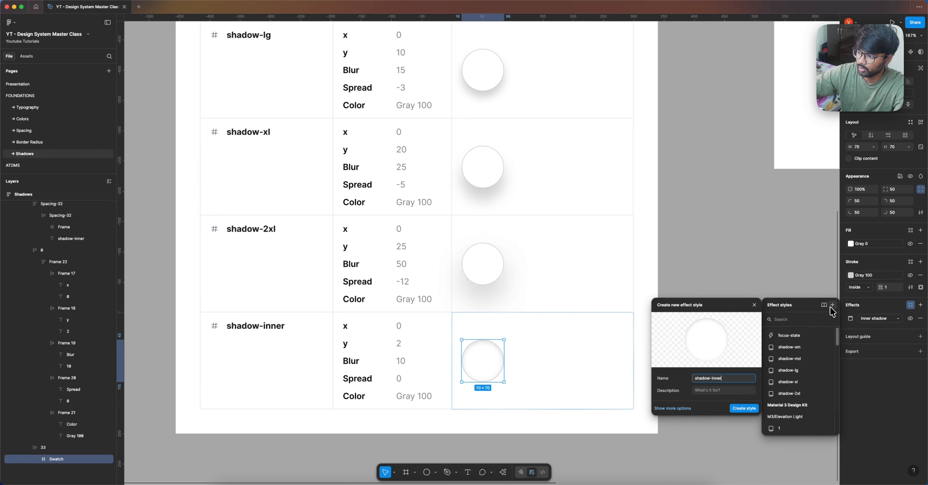
key("Return")
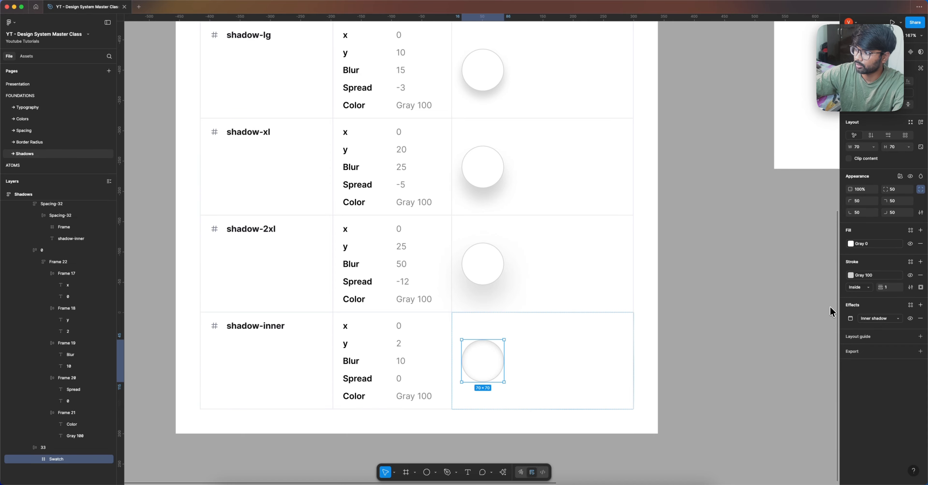
- Try the shadow-sm effect style on the sample button in Frame 23, and switch it to shadow-2xl
scroll(504, 216, "down", 10)
left_click(532, 222)
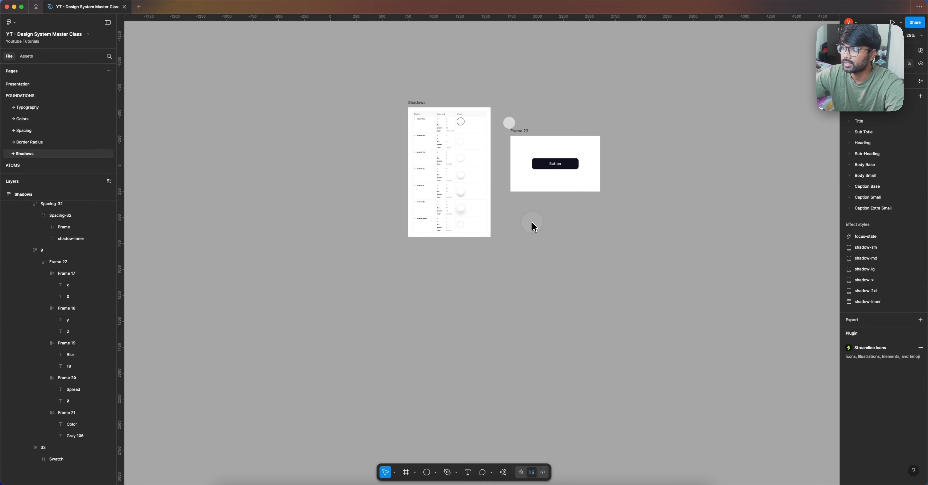
scroll(545, 163, "up", 5)
left_click(534, 162)
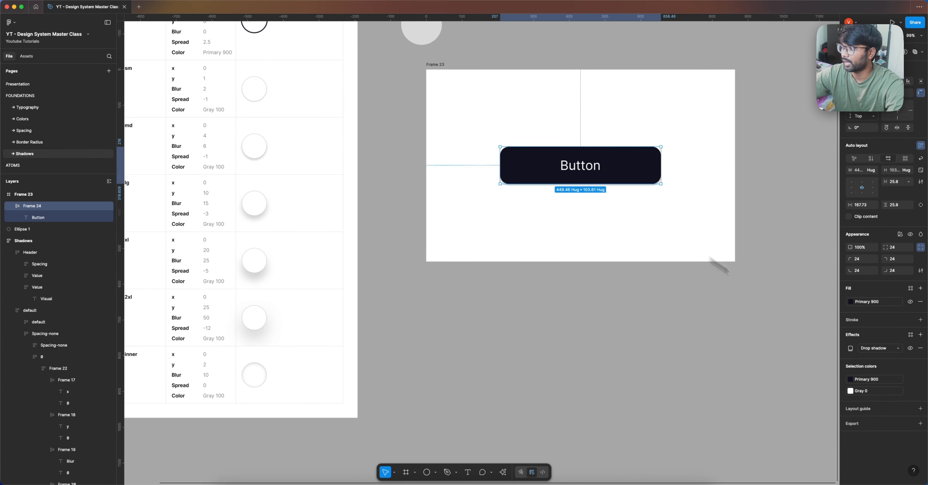
left_click(910, 334)
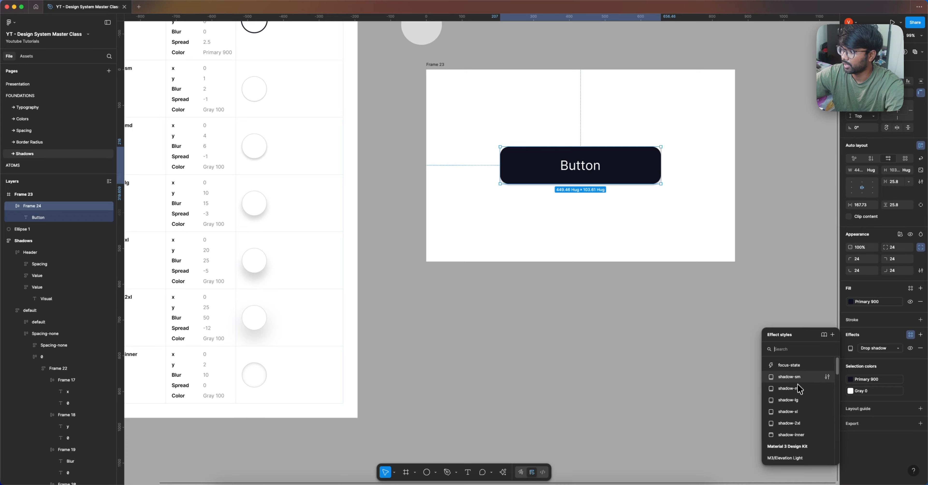
left_click(793, 377)
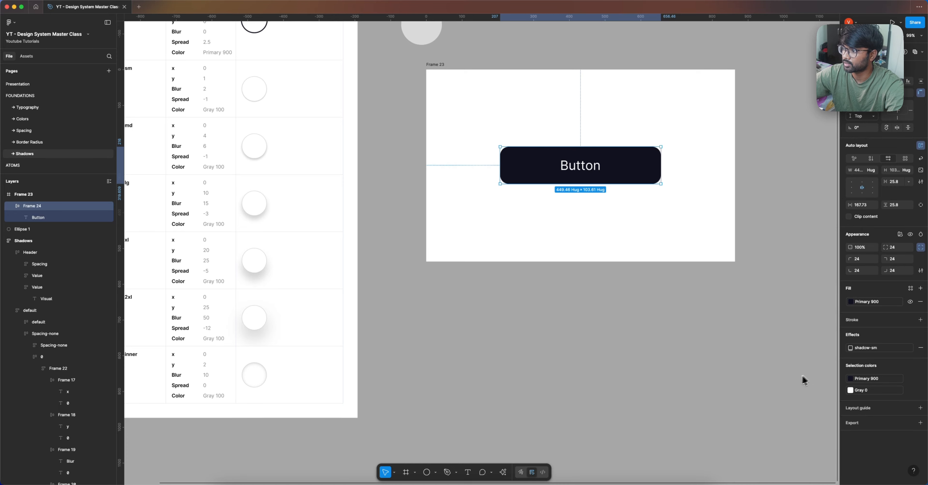
left_click(898, 354)
left_click(815, 437)
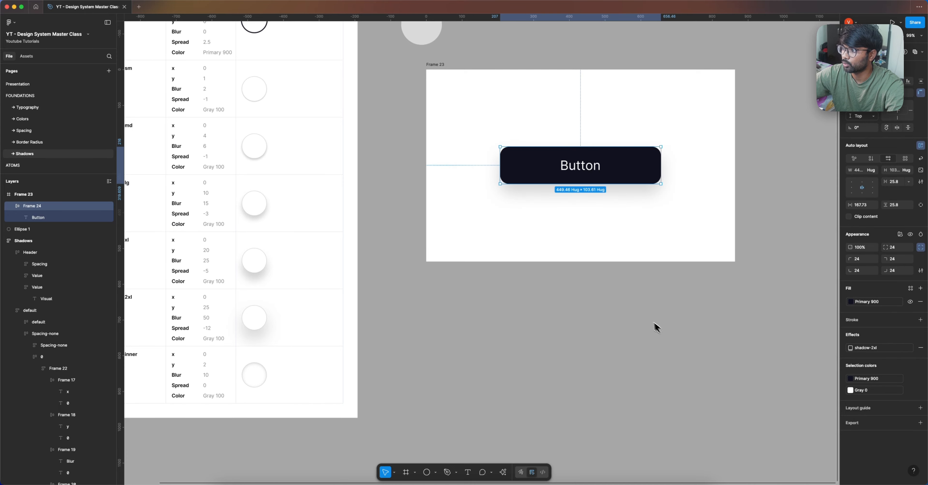
left_click(645, 312)
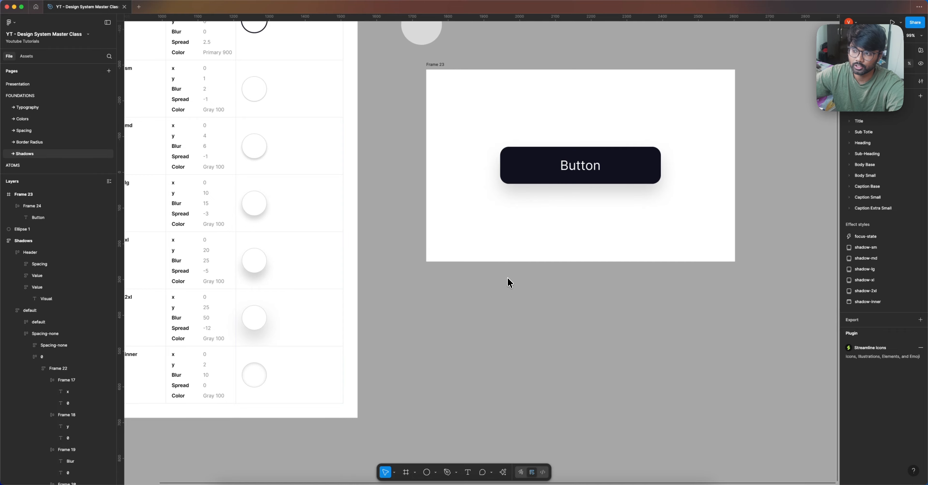
- Detach the shadow-2xl effect style from the sample button and review the settings of its drop shadow
scroll(503, 264, "down", 3)
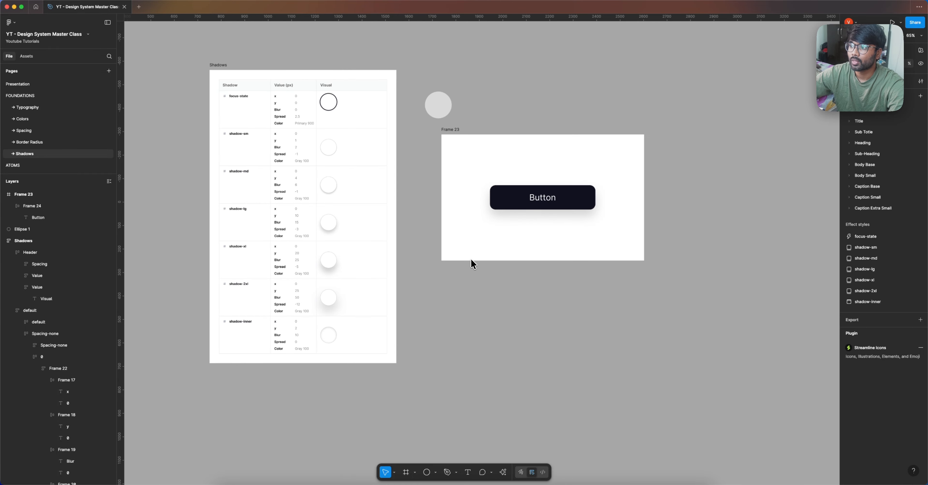
scroll(398, 282, "down", 2)
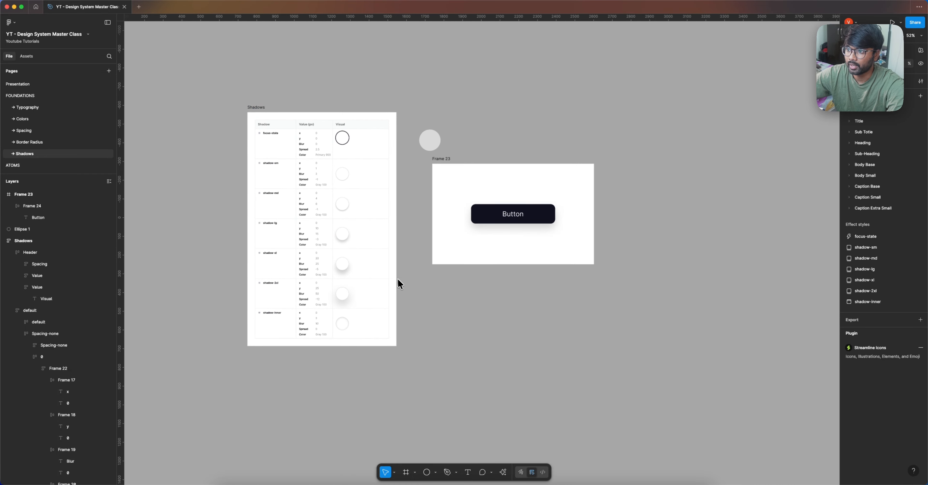
scroll(478, 305, "right", 2)
scroll(478, 306, "up", 1)
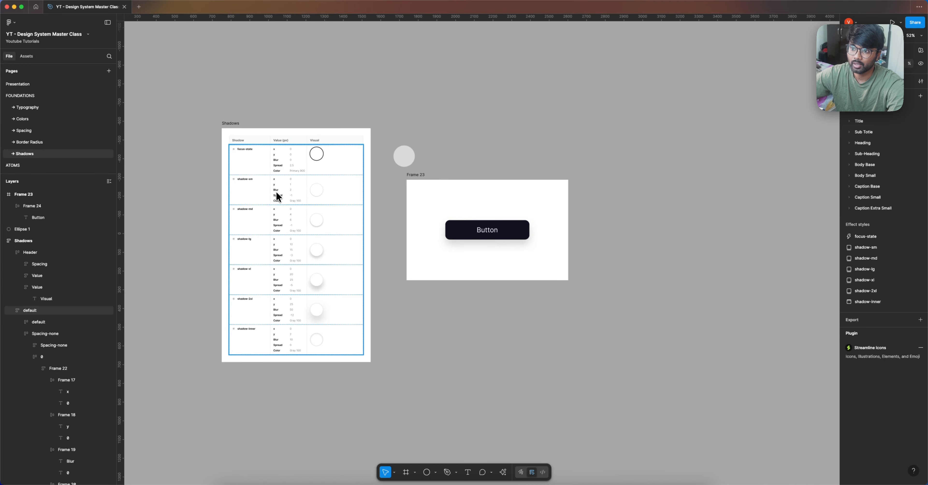
scroll(461, 228, "up", 2)
left_click(467, 237)
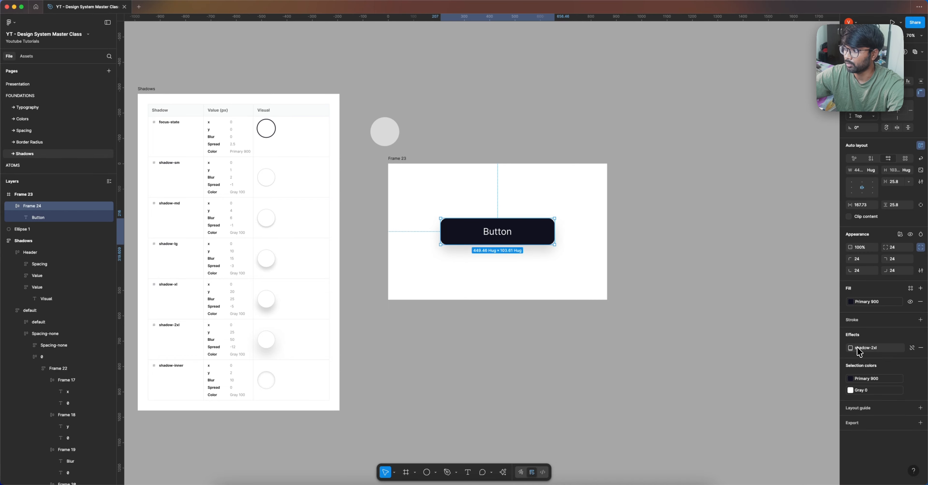
left_click(912, 348)
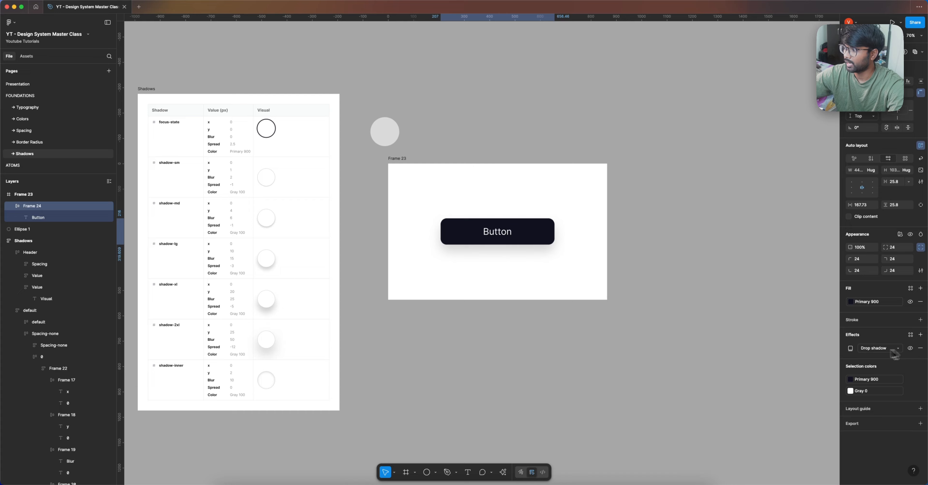
left_click(850, 347)
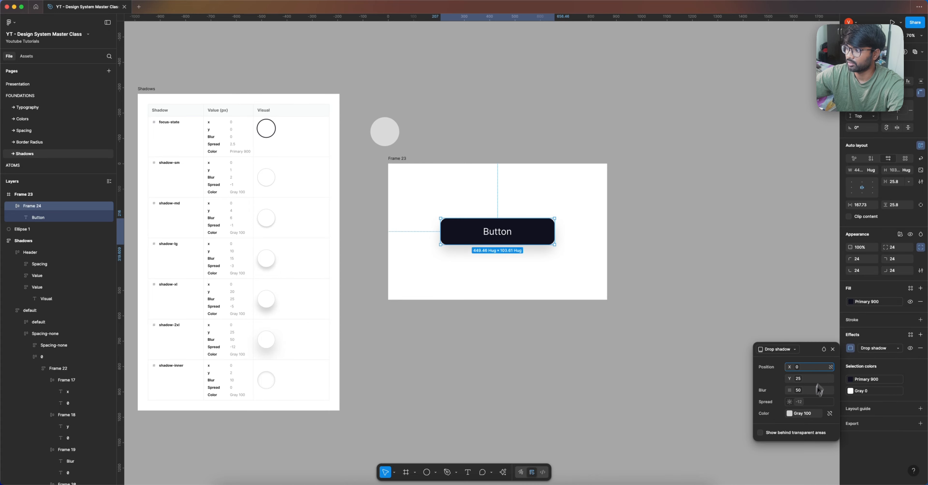
left_click(825, 320)
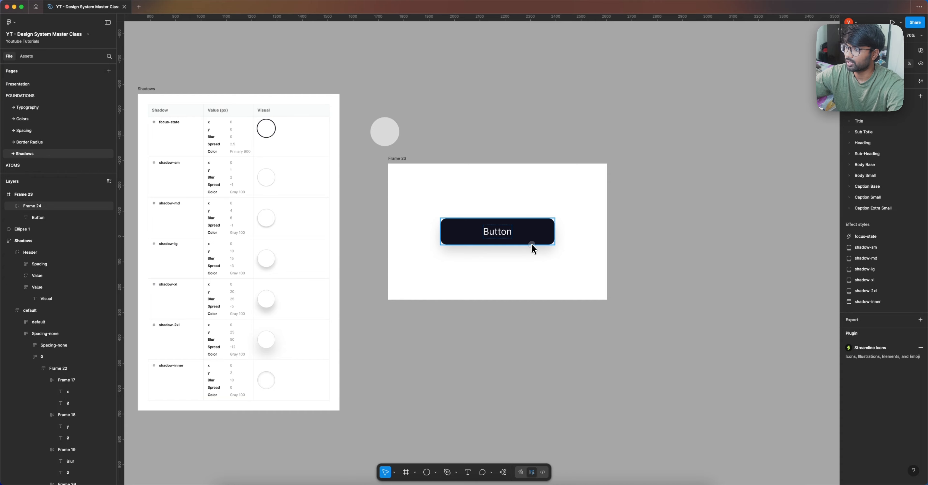
- Apply the shadow-2xl effect style to the sample button in Frame 23
left_click(531, 243)
left_click(910, 335)
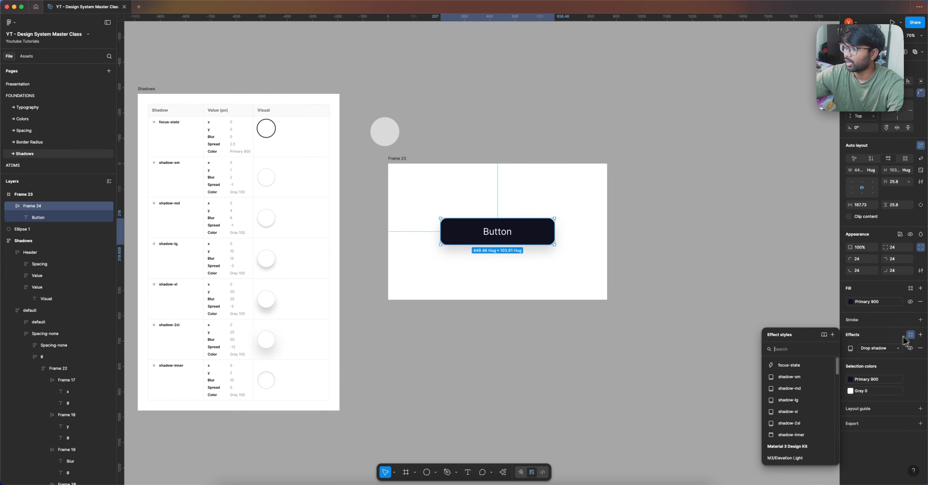
left_click(795, 425)
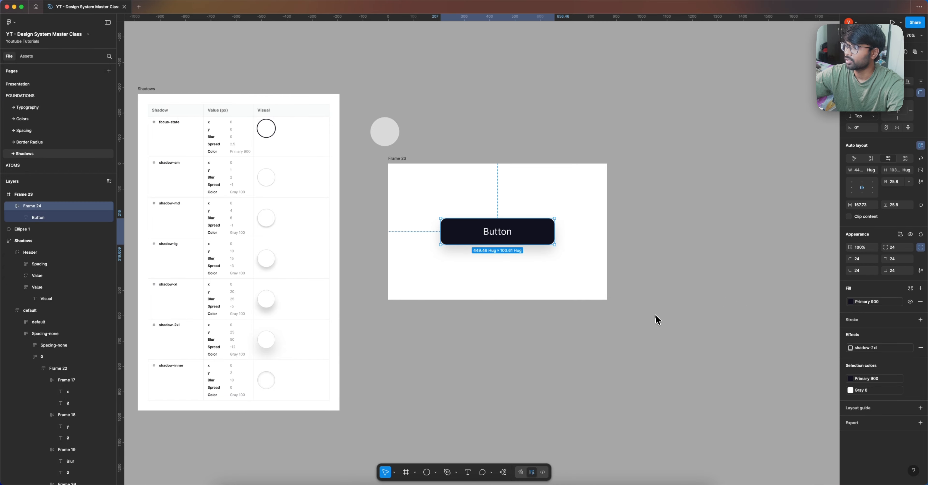
left_click(655, 307)
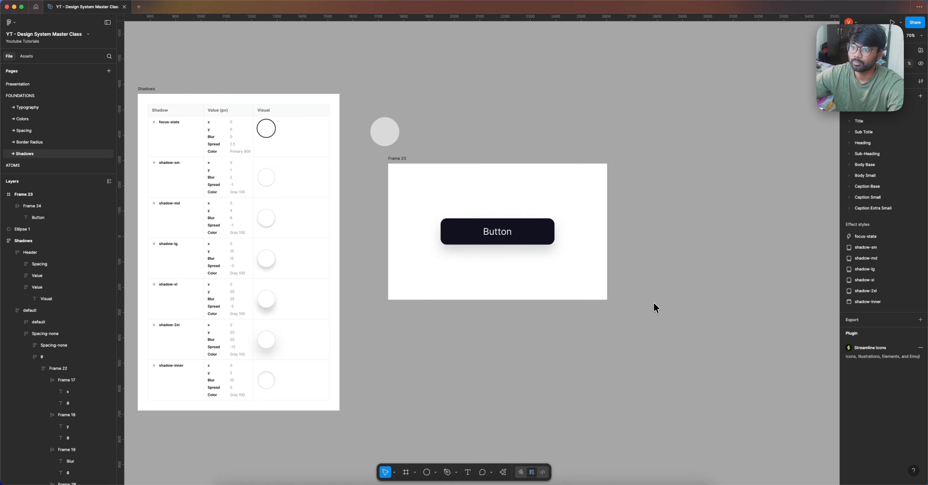
- Review the focus-state variables in the Shadows collection, including the color variable's alias
left_click(920, 81)
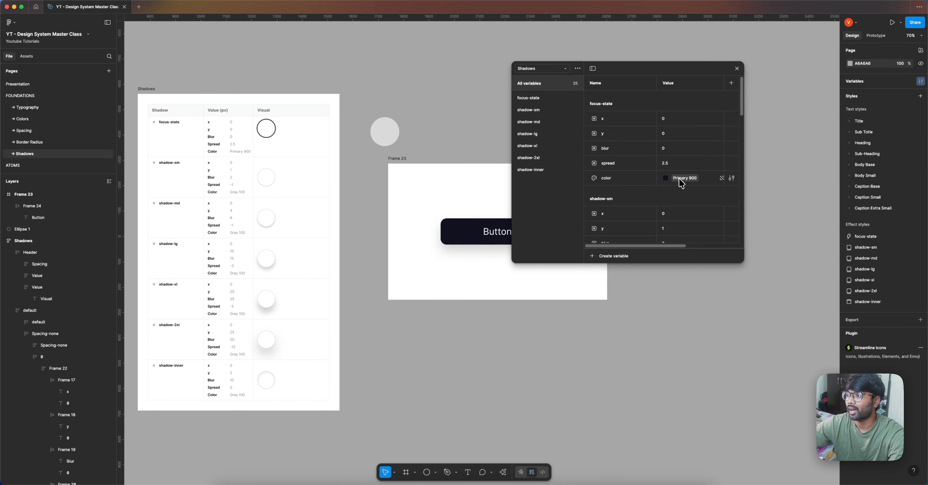
mouse_move(681, 183)
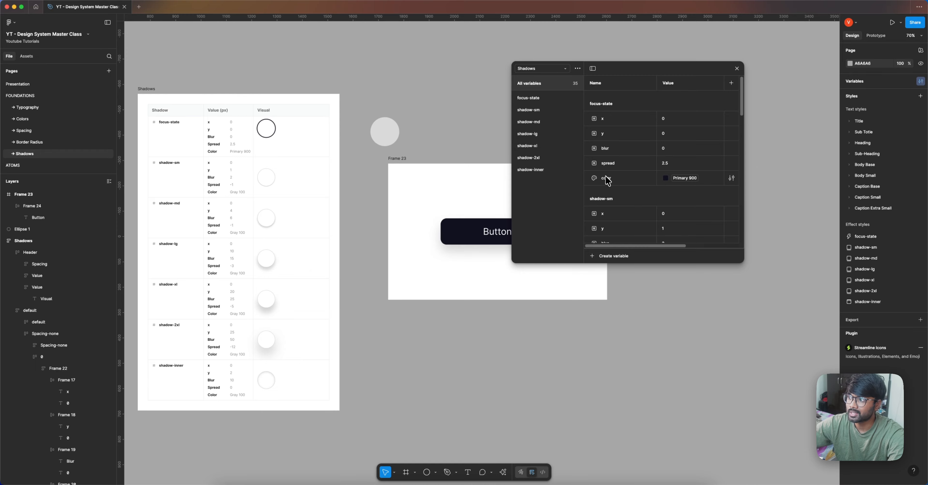
left_click(737, 68)
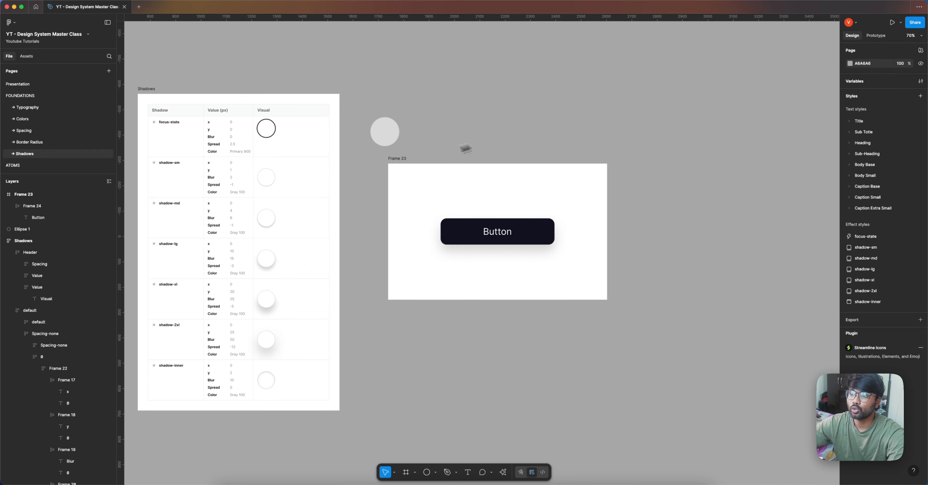
- Duplicate Frame 23 beside the original and set the copy's Color Mode to Dark Mode
left_click(393, 165)
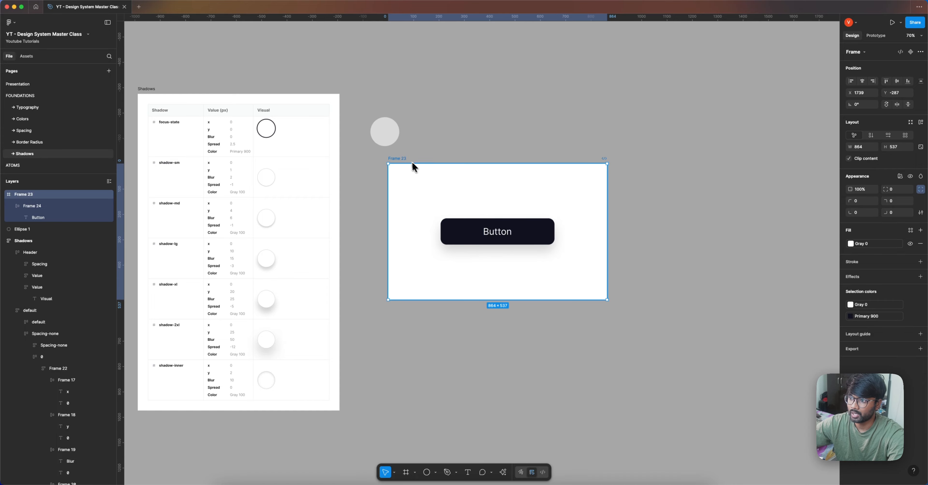
left_click_drag(396, 160, 638, 160)
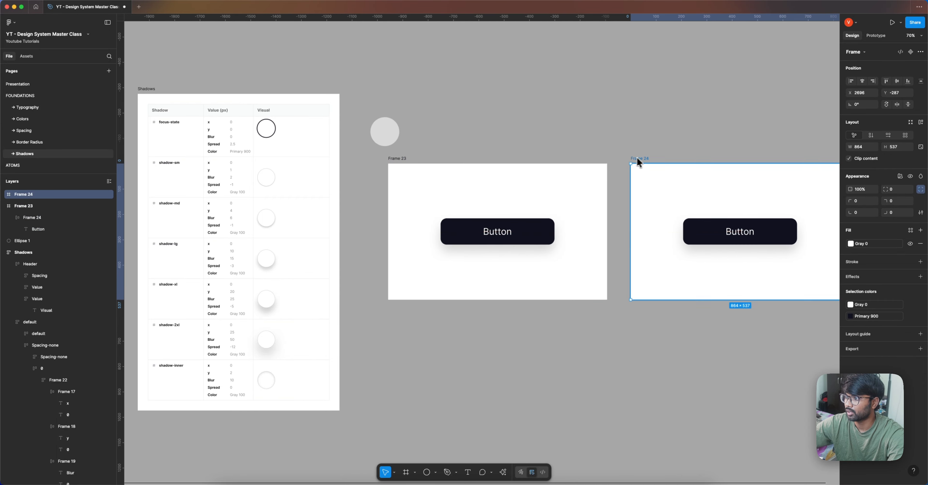
scroll(702, 144, "right", 3)
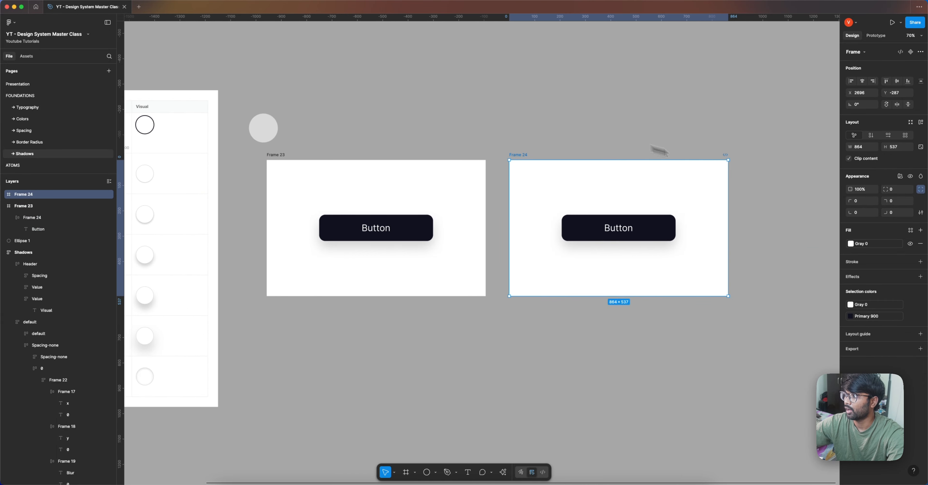
left_click(900, 176)
mouse_move(900, 200)
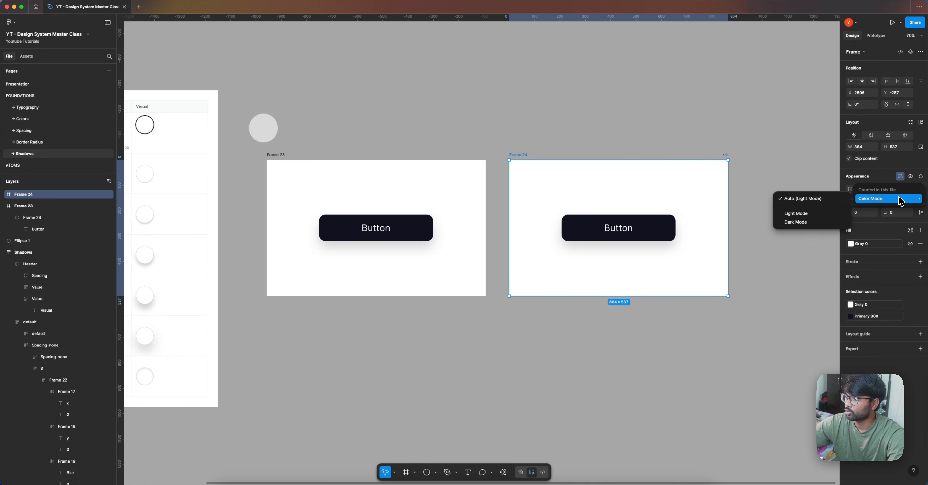
left_click(826, 222)
- Examine the button's shadow in the dark mode frame up close and compare it with the light mode frame
scroll(648, 264, "up", 10)
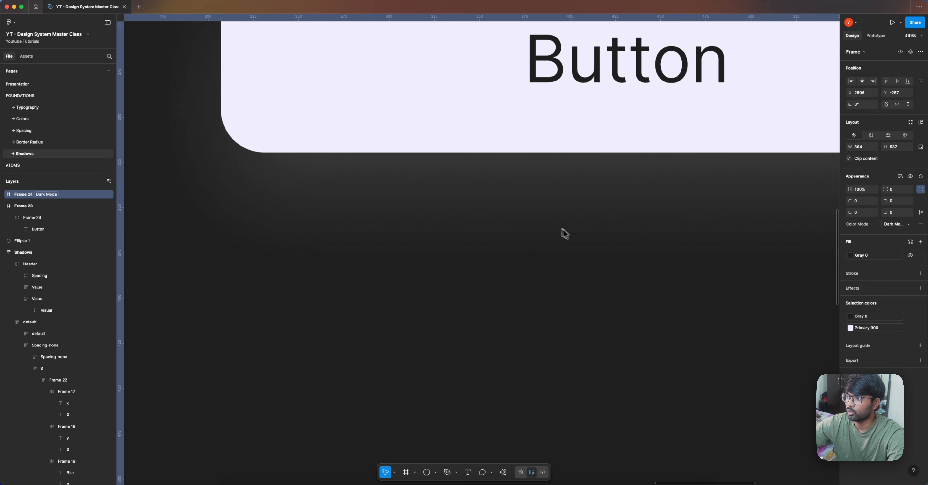
scroll(457, 188, "down", 5)
left_click(458, 173)
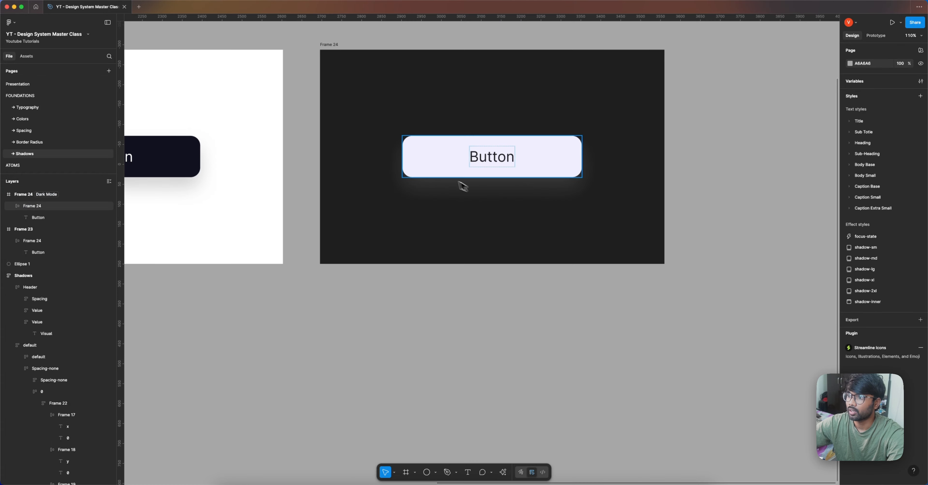
scroll(440, 169, "up", 2)
scroll(411, 189, "up", 15)
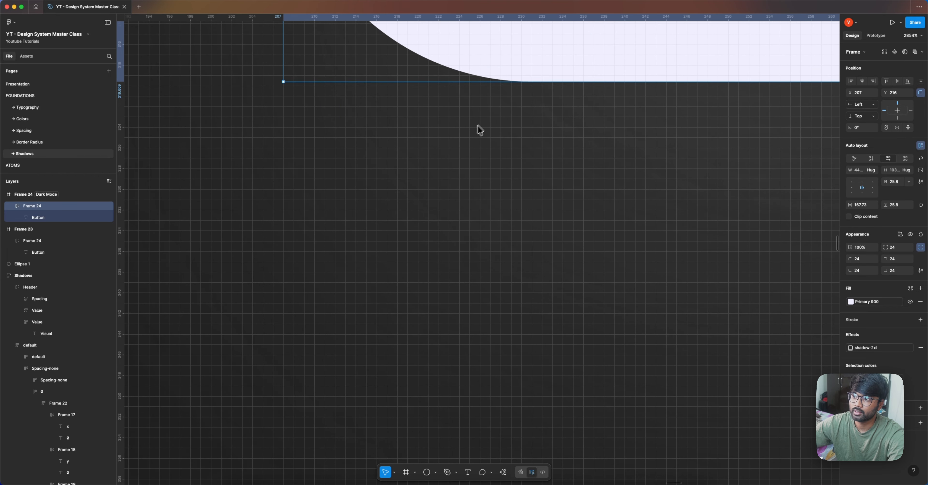
scroll(495, 144, "down", 15)
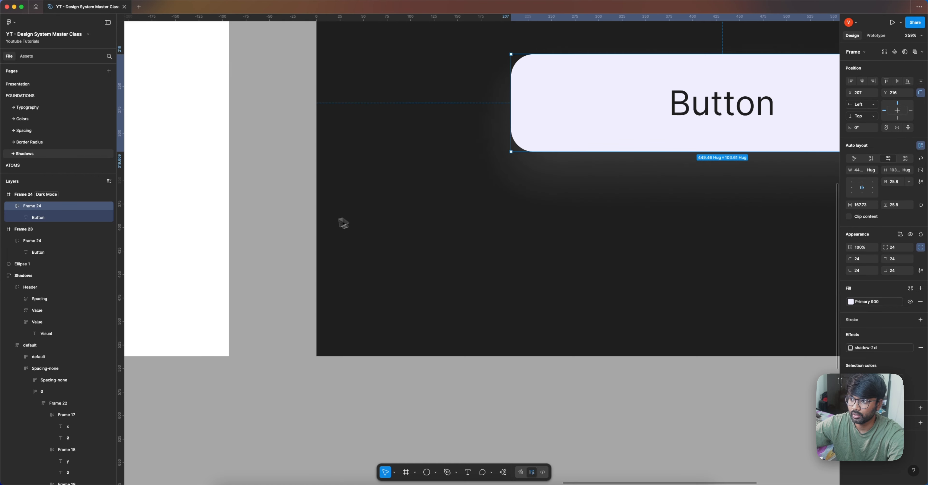
scroll(494, 199, "up", 7)
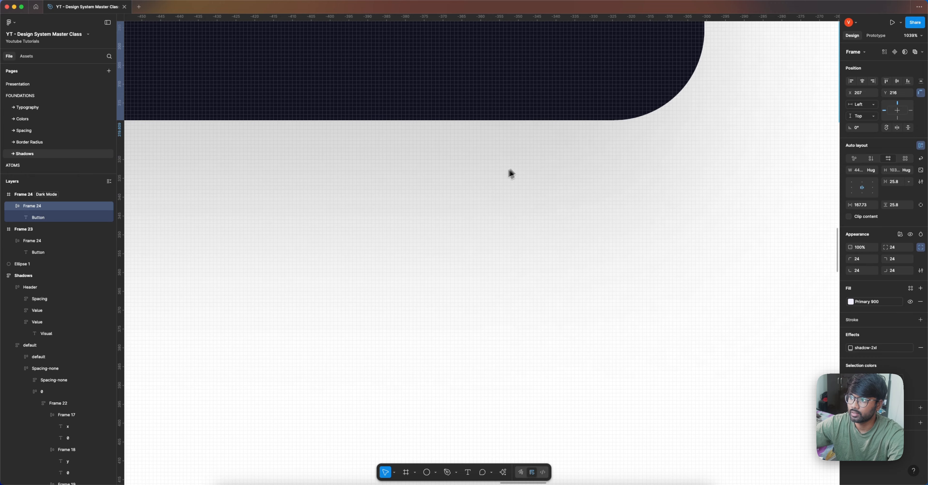
scroll(498, 177, "down", 15)
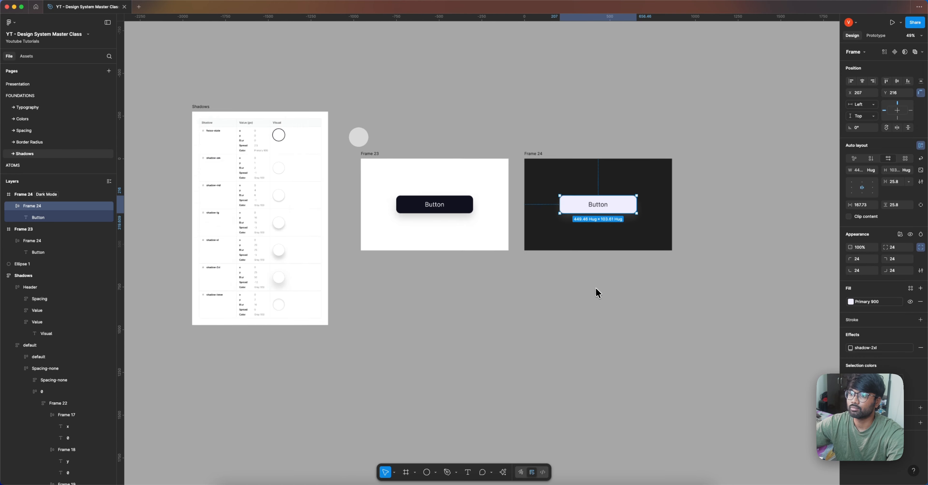
scroll(602, 291, "down", 3)
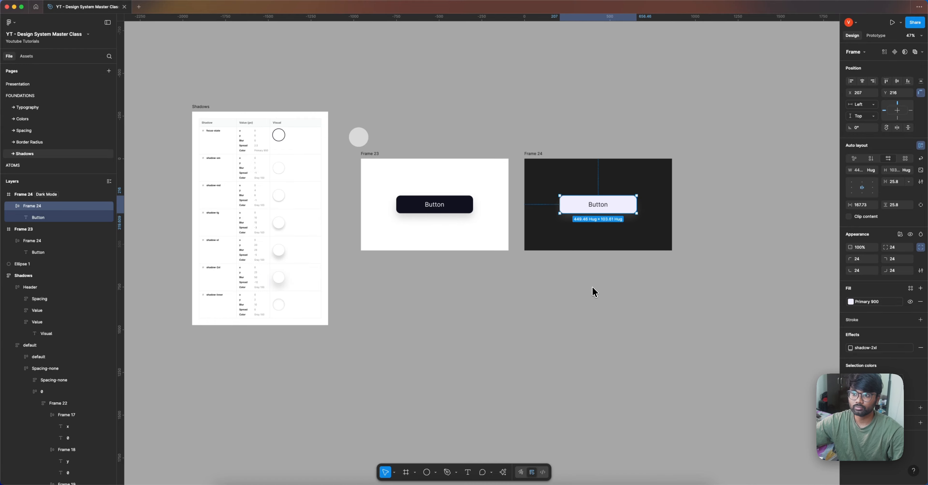